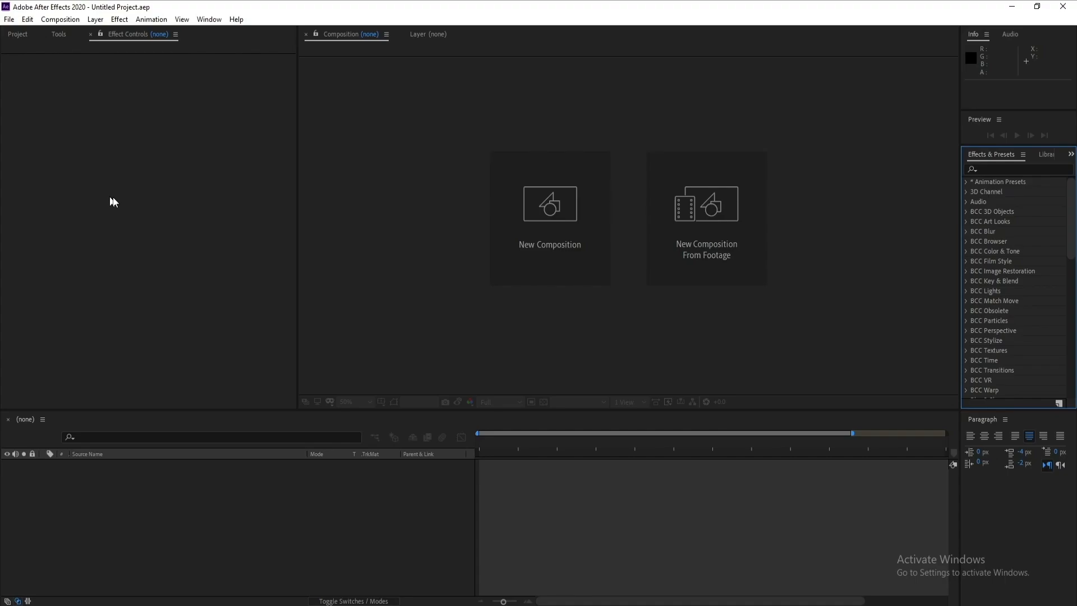
# - Create a 1920 × 1080 px composition at 60 frames per second with a 10-second duration and black background
pyautogui.click(62, 19)
pyautogui.click(75, 35)
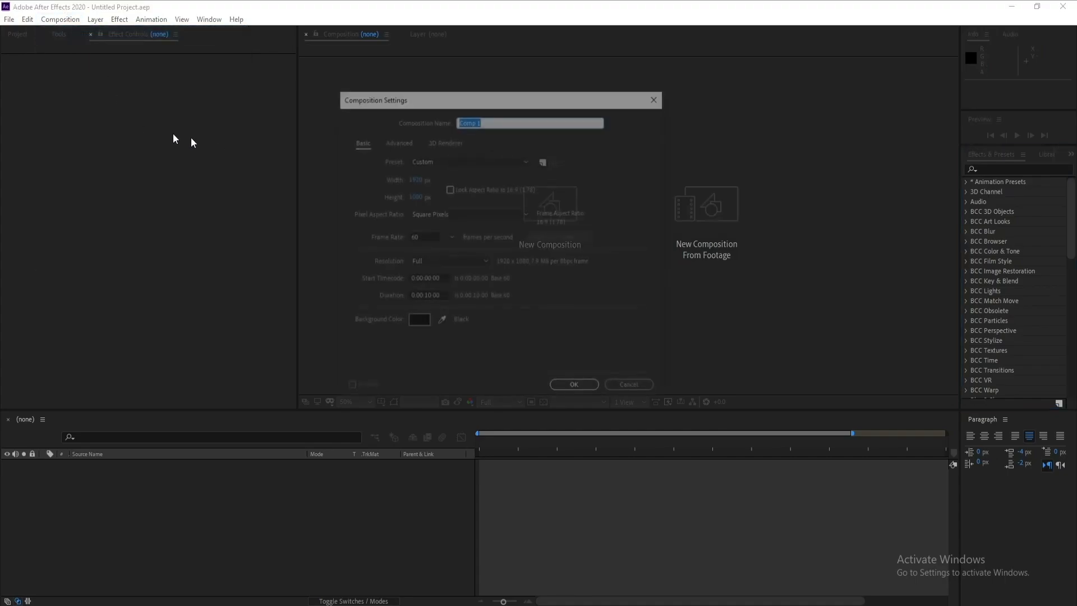
pyautogui.moveTo(480, 97); pyautogui.dragTo(447, 94)
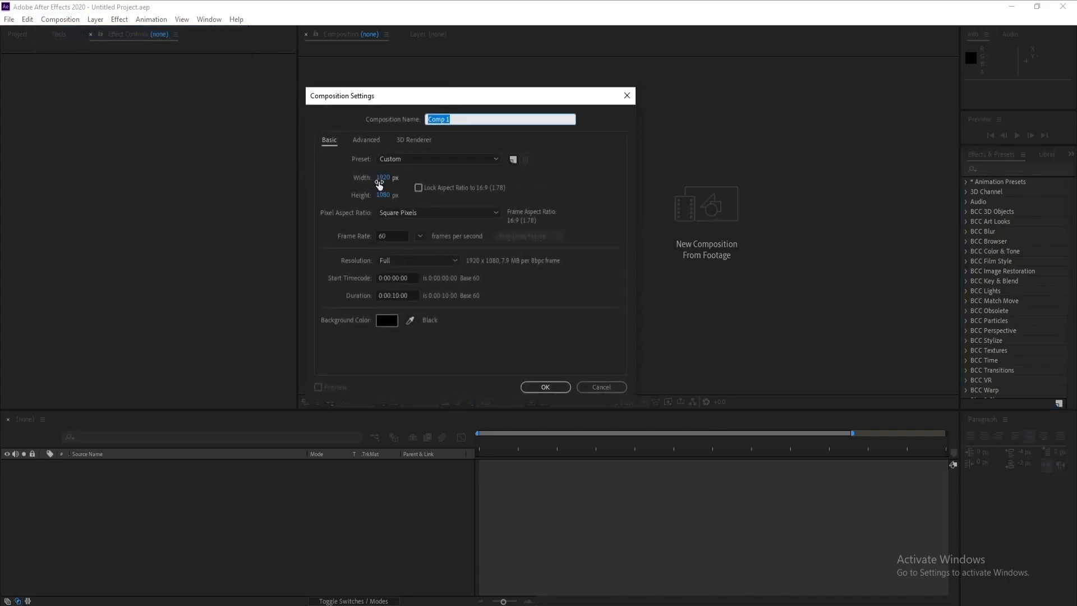
pyautogui.doubleClick(399, 235)
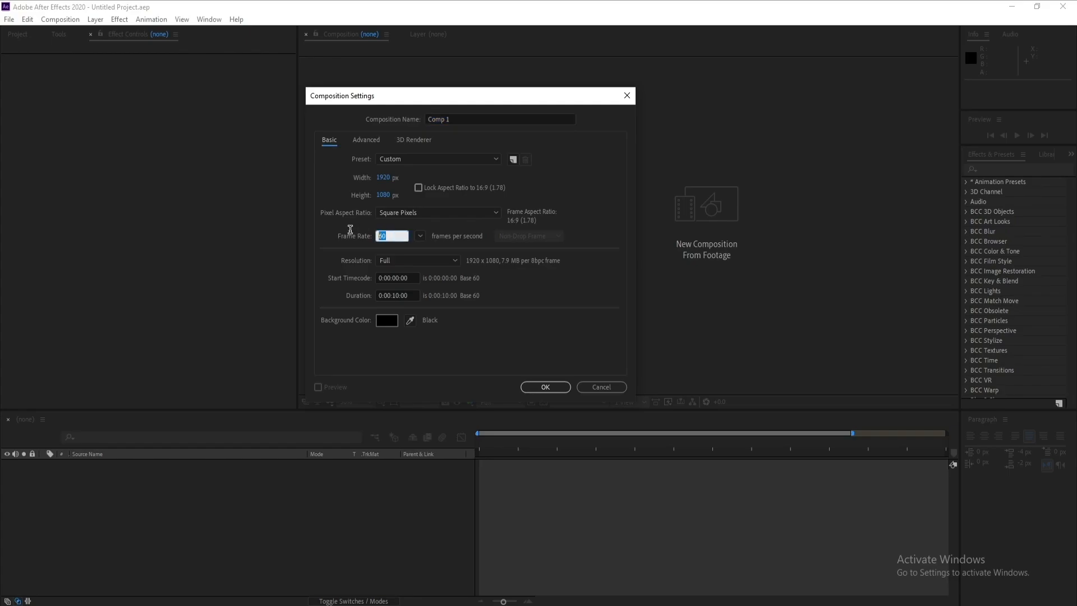
pyautogui.click(431, 352)
pyautogui.click(545, 387)
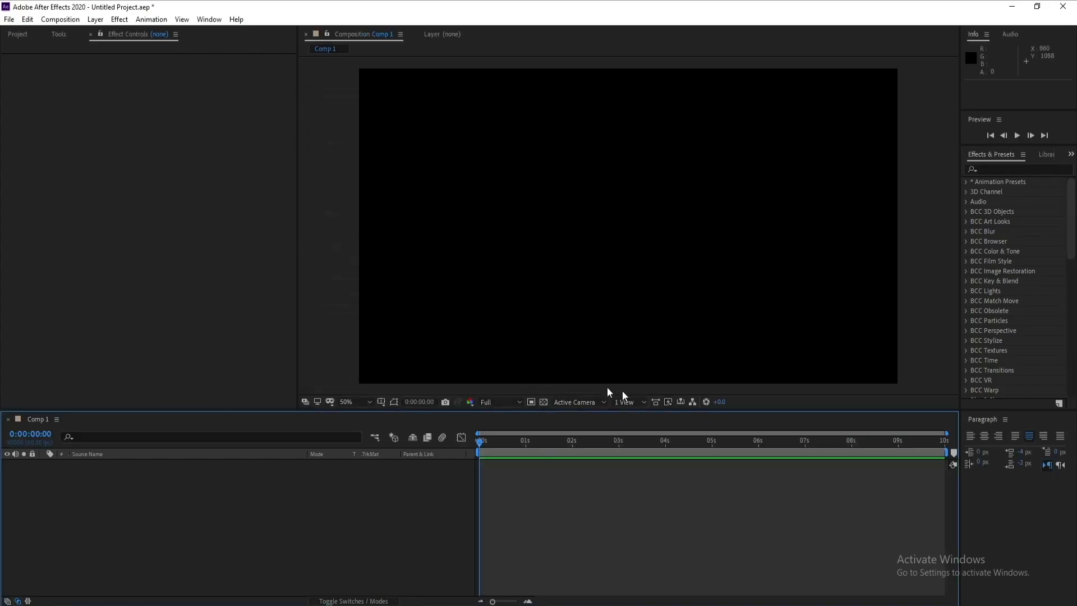
# - Import the France Map PNG image and add it to Comp 1 as a layer
pyautogui.click(12, 18)
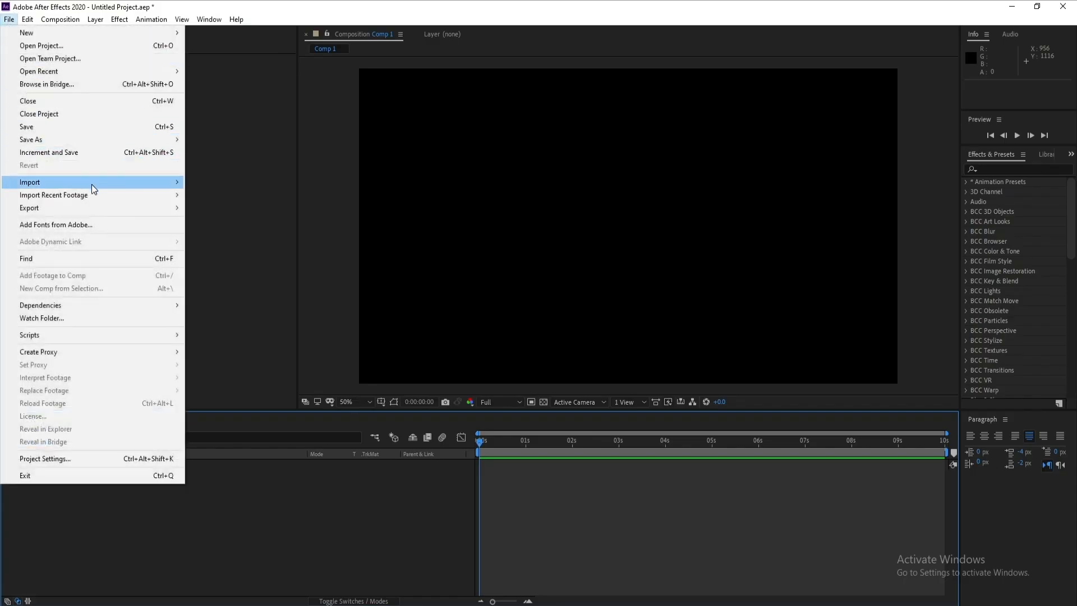
pyautogui.moveTo(92, 181)
pyautogui.click(204, 179)
pyautogui.click(271, 100)
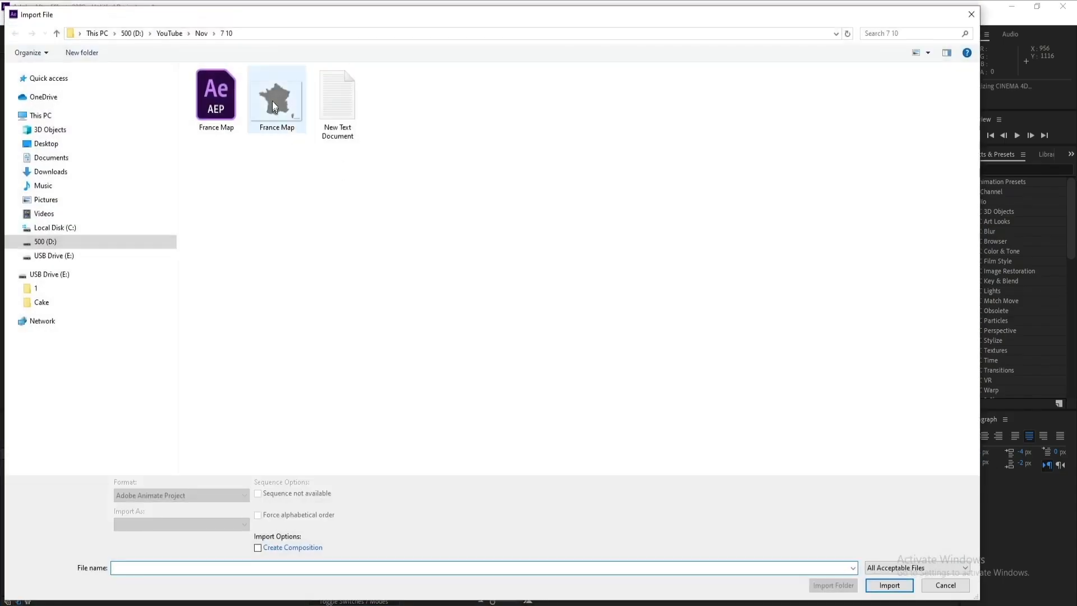
pyautogui.doubleClick(272, 100)
pyautogui.moveTo(34, 149); pyautogui.dragTo(140, 481)
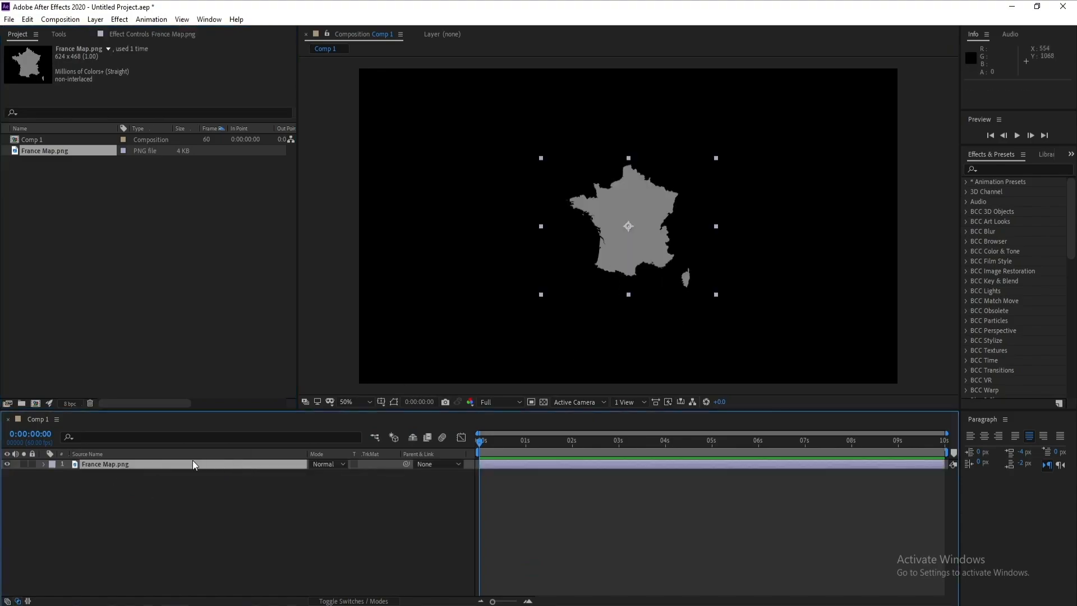
# - Scale the France Map.png layer to about 268% and position it at about 940, 600 in the frame
pyautogui.press('s')
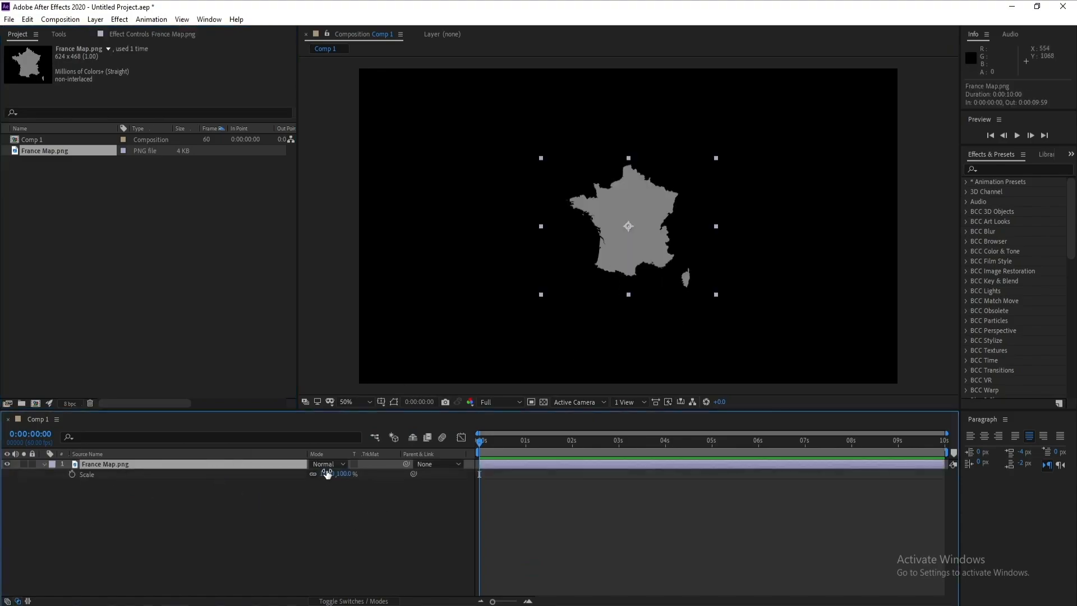
pyautogui.moveTo(328, 473); pyautogui.dragTo(421, 486)
pyautogui.moveTo(651, 245); pyautogui.dragTo(648, 258)
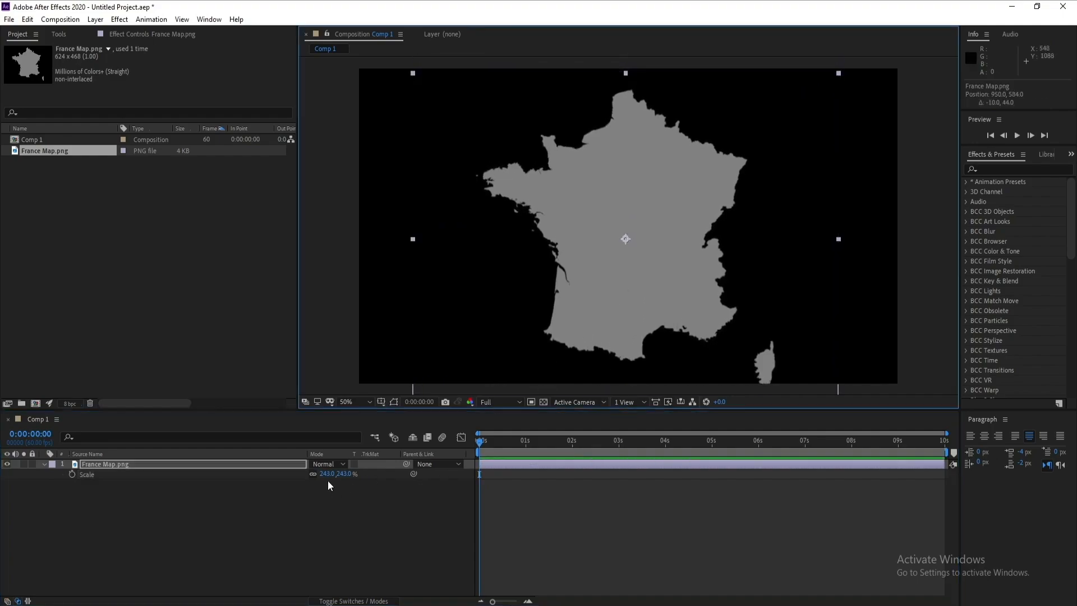
pyautogui.moveTo(328, 474); pyautogui.dragTo(343, 474)
pyautogui.moveTo(611, 284); pyautogui.dragTo(608, 289)
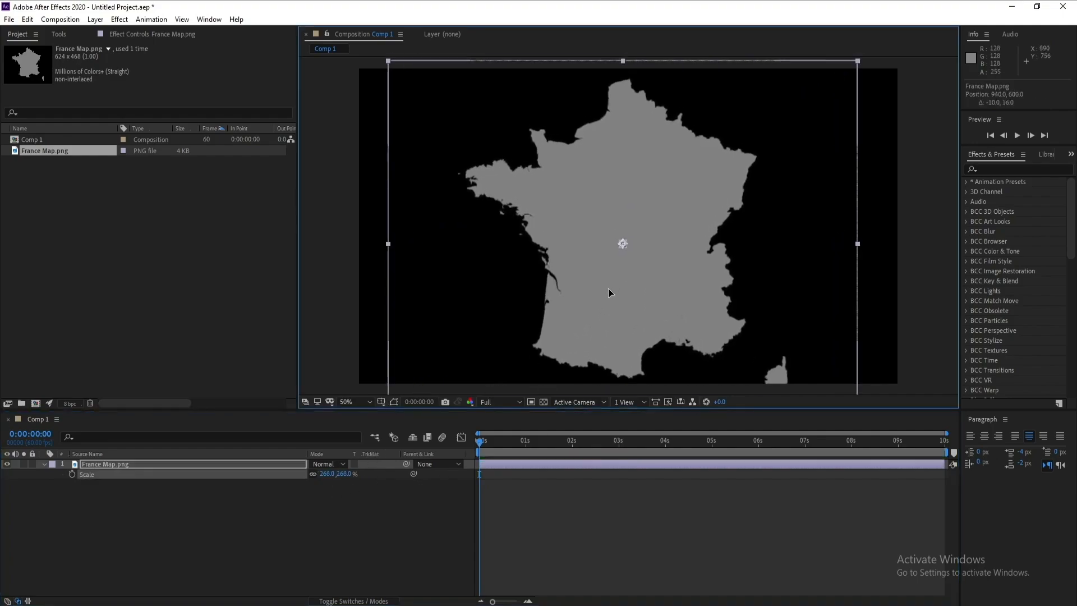
pyautogui.click(119, 553)
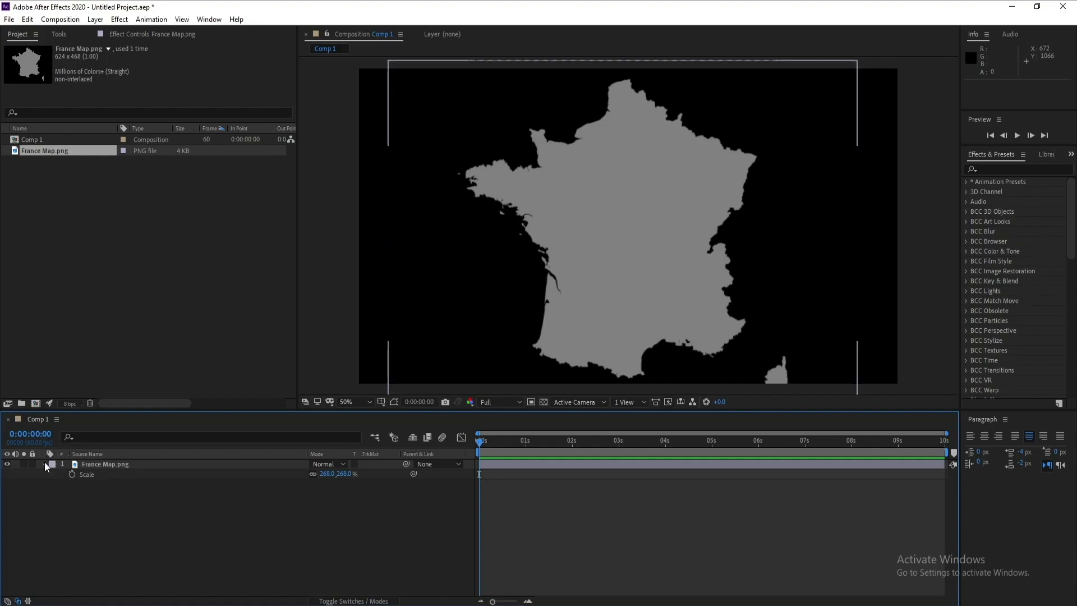
pyautogui.click(45, 463)
# - Pre-compose the France Map.png layer as "France Map", moving all attributes into the new composition
pyautogui.click(113, 463)
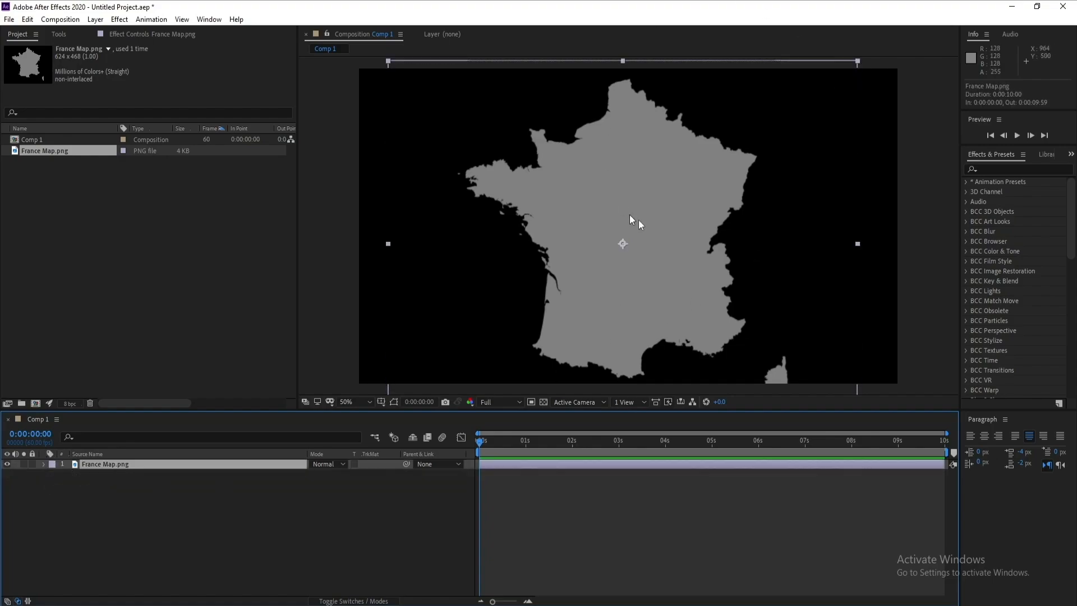
pyautogui.moveTo(573, 294); pyautogui.dragTo(563, 282)
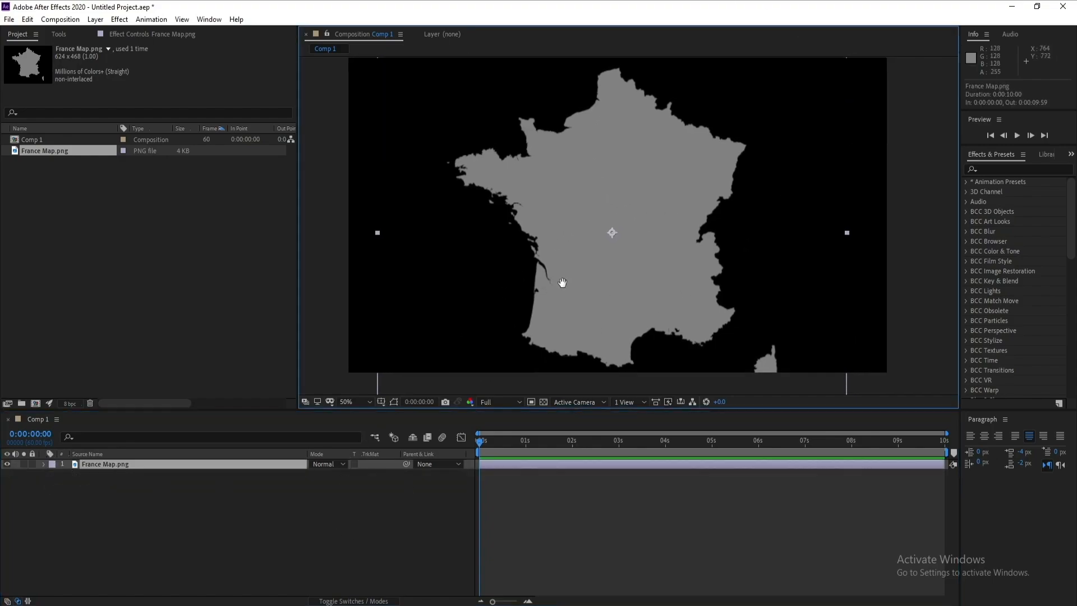
pyautogui.click(144, 505)
pyautogui.rightClick(122, 464)
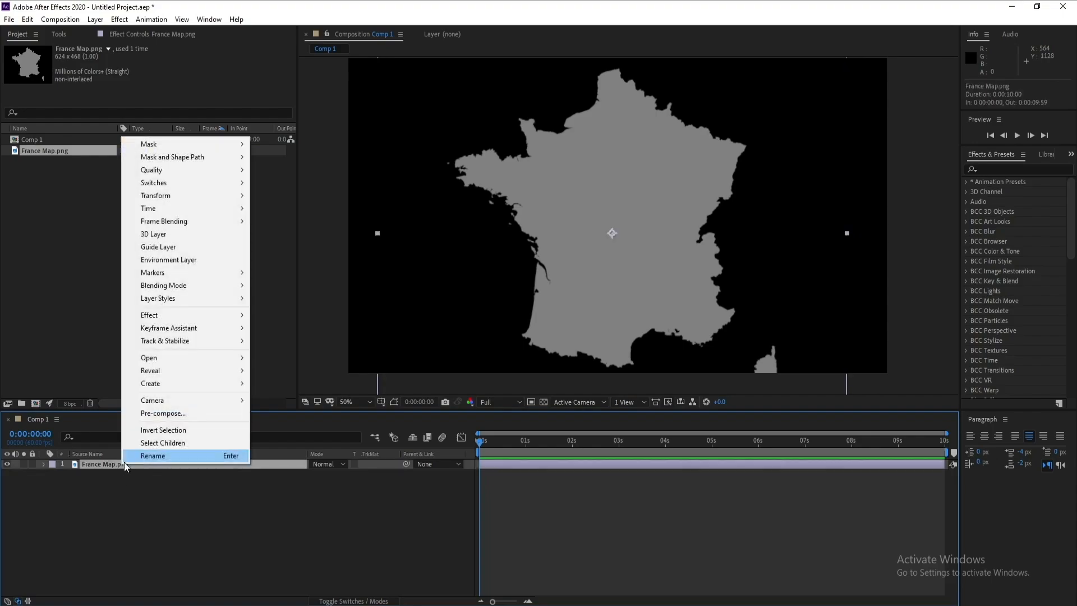
pyautogui.click(163, 413)
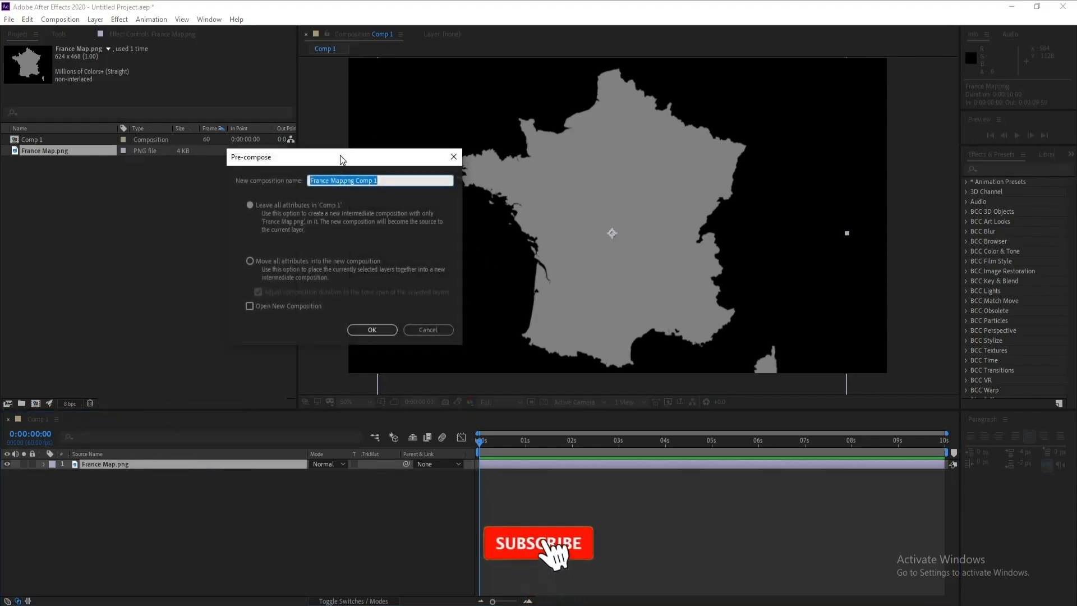
pyautogui.moveTo(340, 155); pyautogui.dragTo(412, 165)
pyautogui.moveTo(469, 191); pyautogui.dragTo(419, 193)
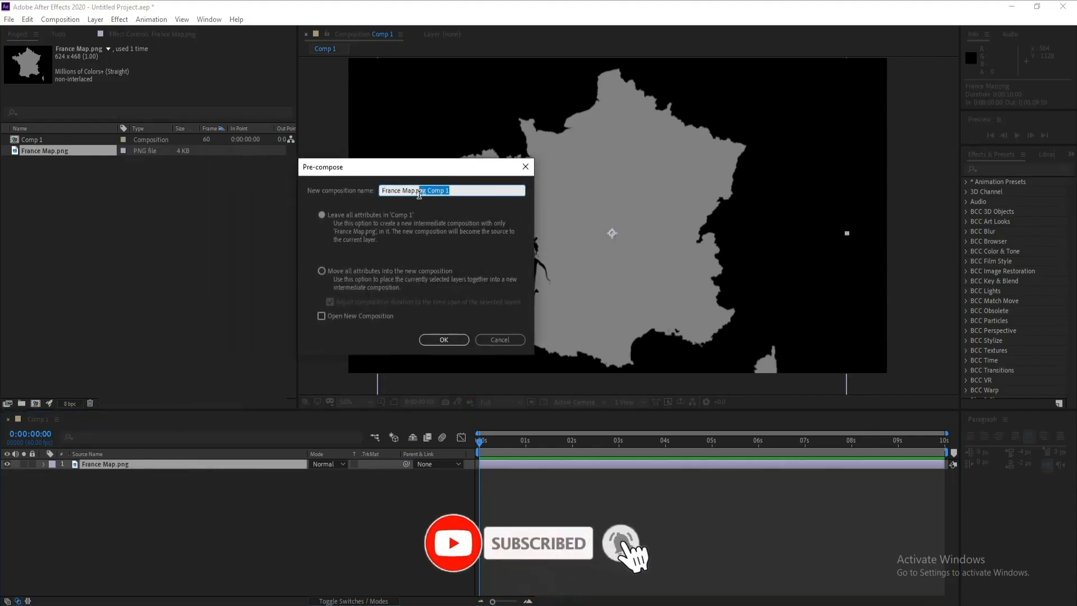
pyautogui.press('BackSpace')
pyautogui.press('BackSpace')
pyautogui.press('BackSpace')
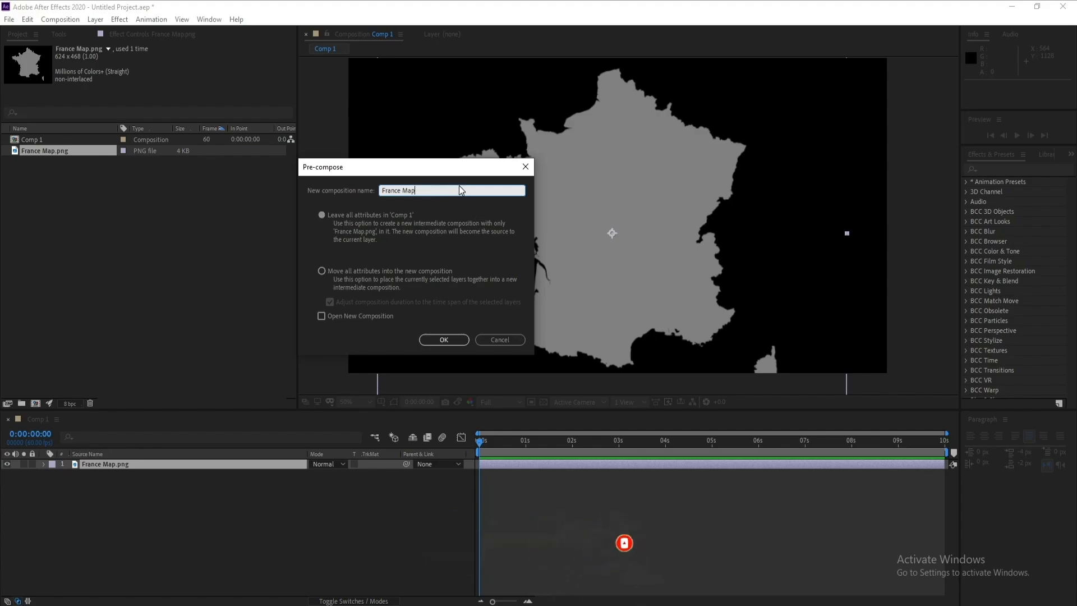
pyautogui.click(321, 272)
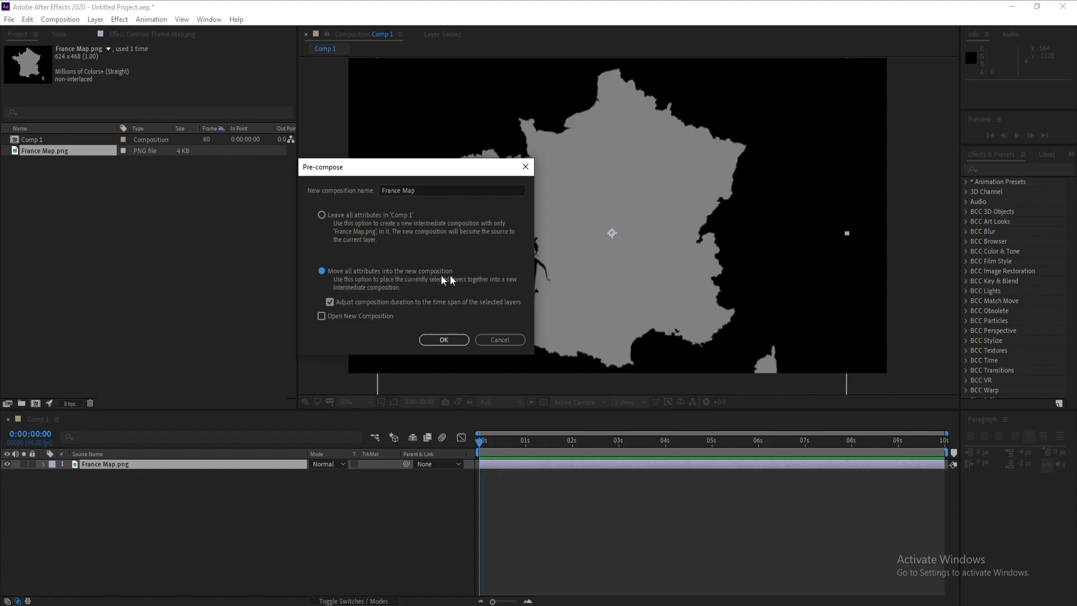
pyautogui.click(444, 340)
pyautogui.click(249, 544)
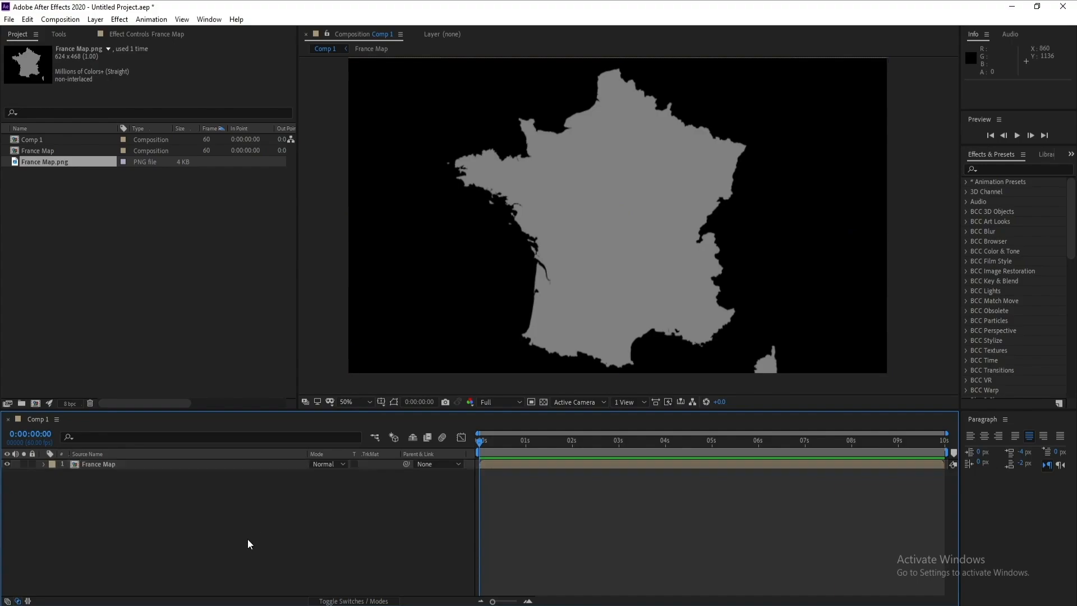
# - Auto-trace the France Map layer's alpha channel for the current frame onto a new layer and display the mask outlines
pyautogui.click(117, 463)
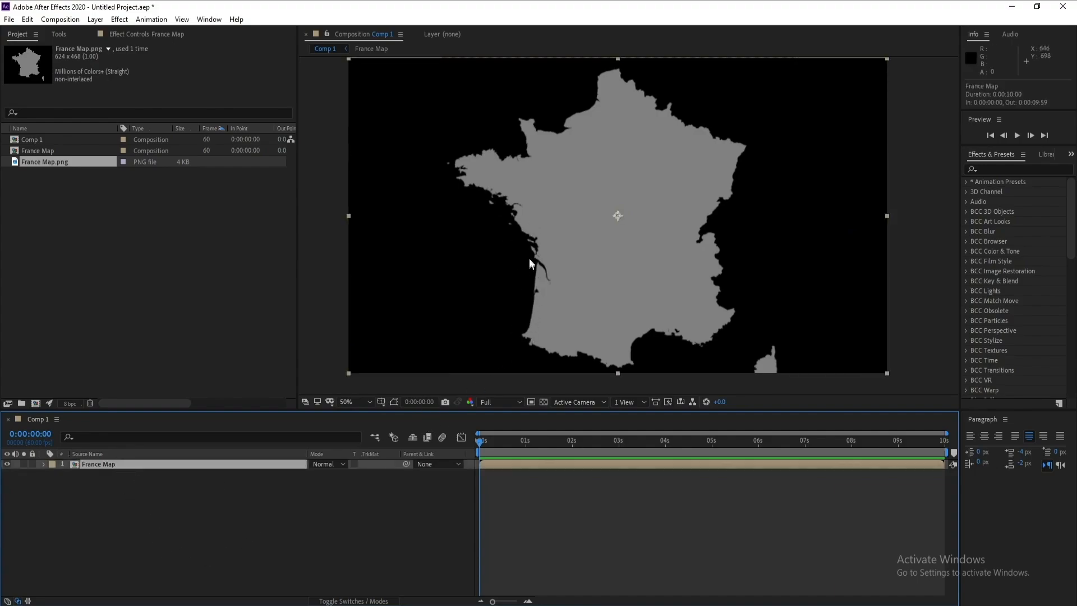
pyautogui.click(94, 22)
pyautogui.click(183, 391)
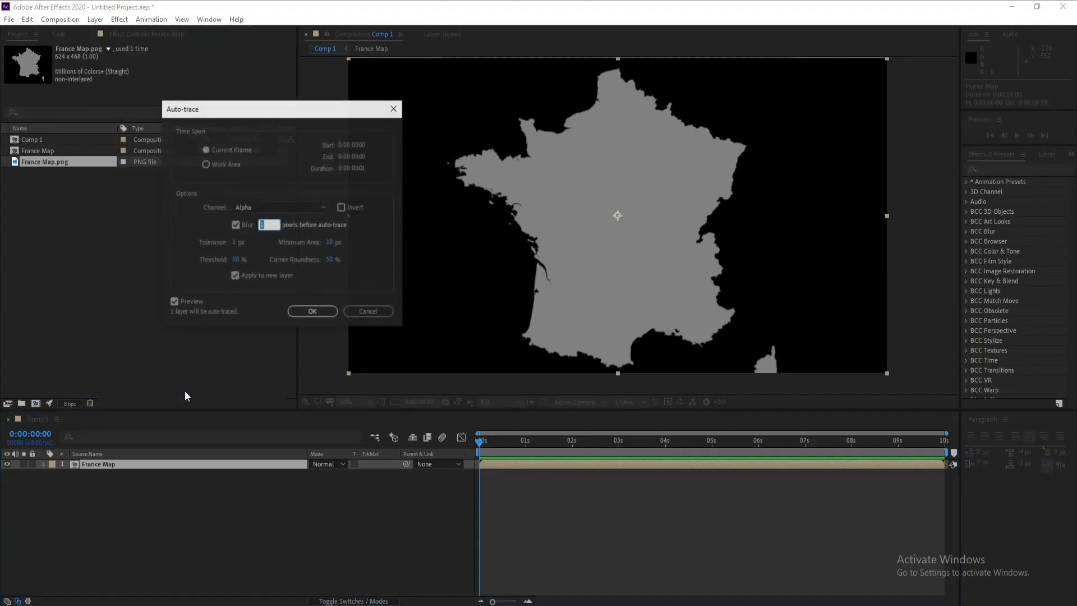
pyautogui.moveTo(267, 106); pyautogui.dragTo(368, 103)
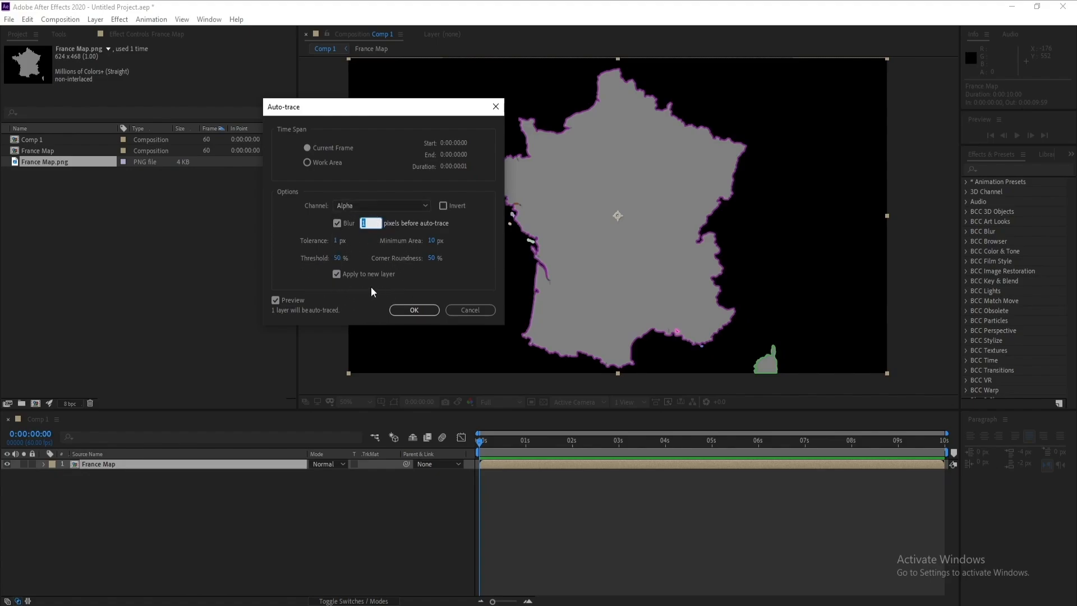
pyautogui.click(412, 311)
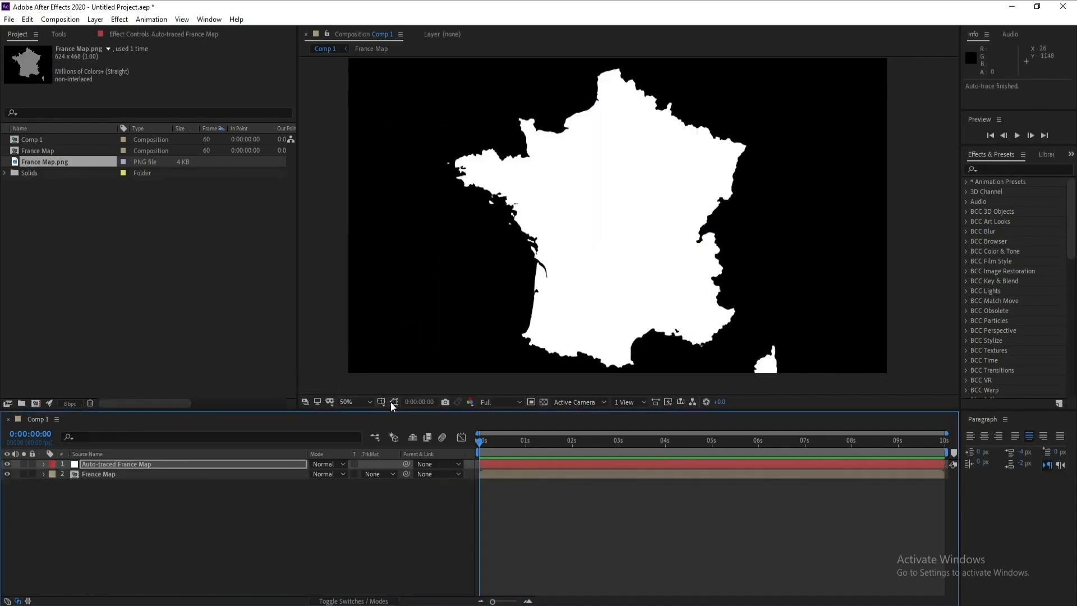
pyautogui.click(393, 402)
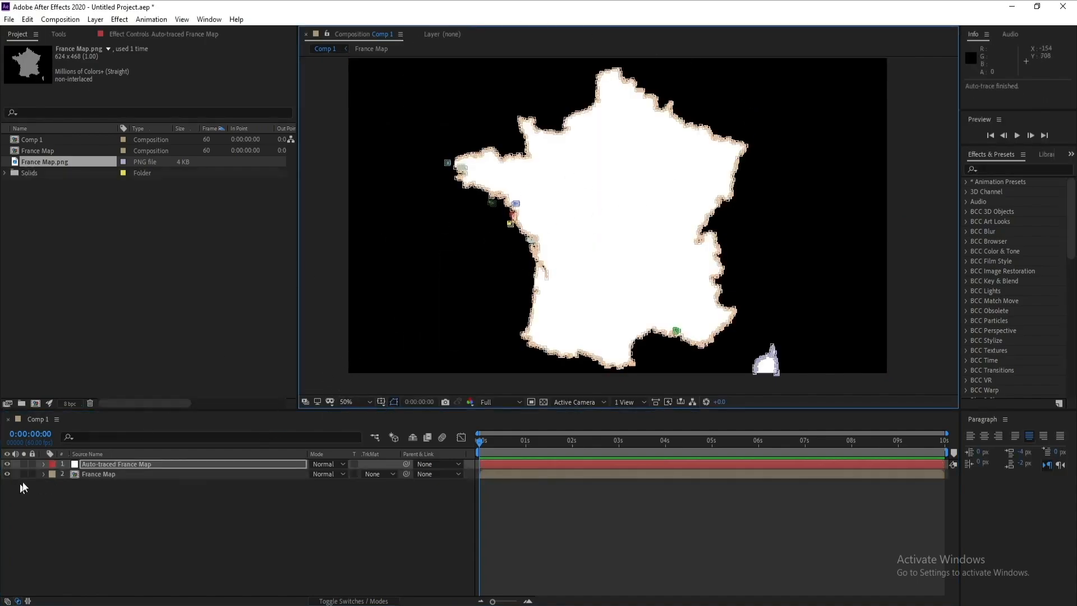
# - Delete the original France Map layer from Comp 1, keeping only the auto-traced layer
pyautogui.click(101, 465)
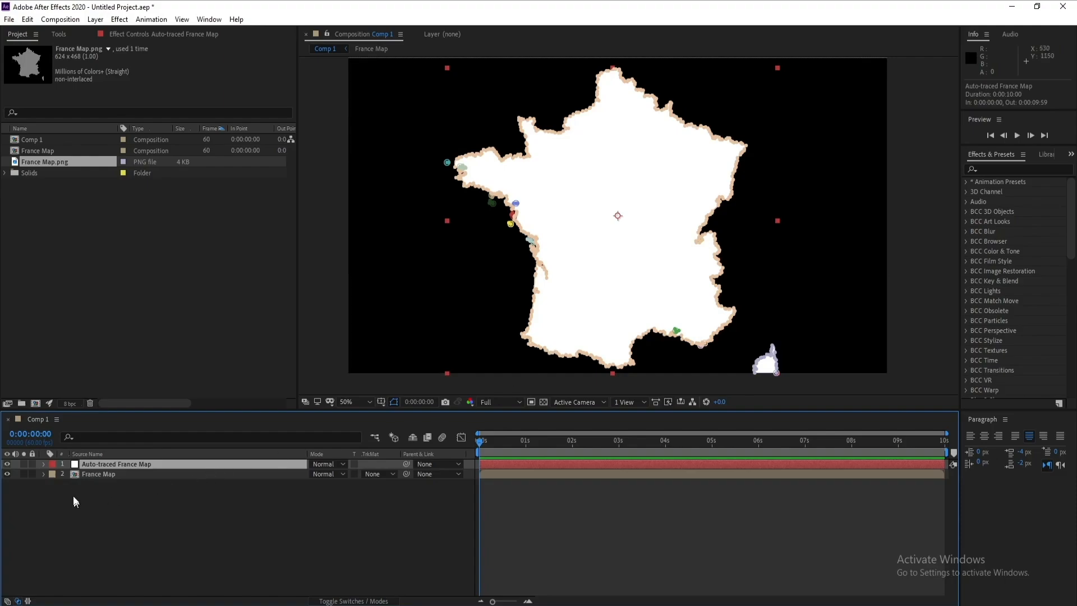
pyautogui.click(84, 475)
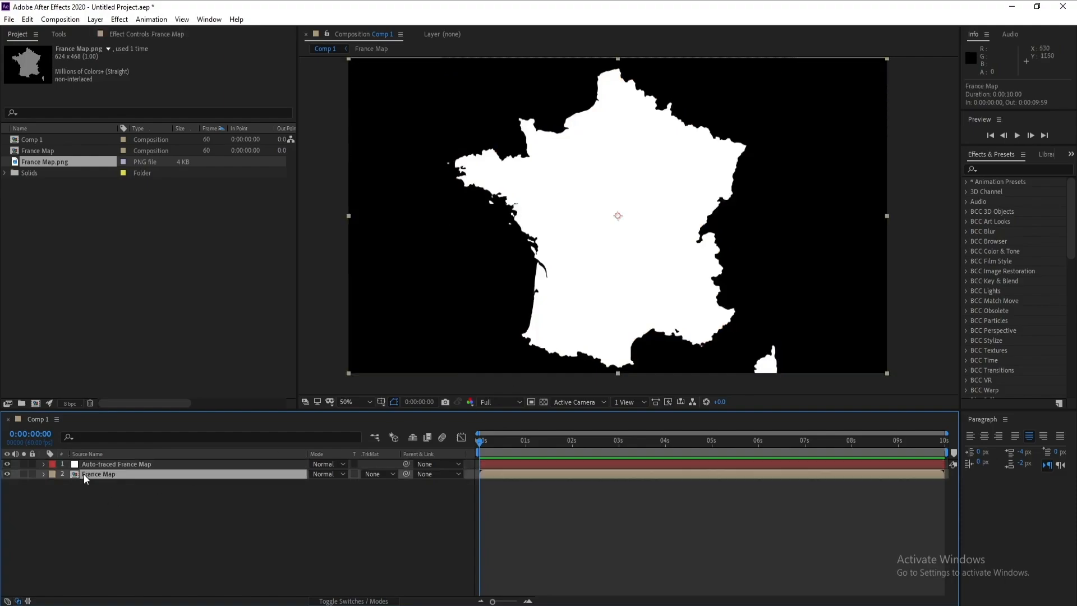
pyautogui.press('Delete')
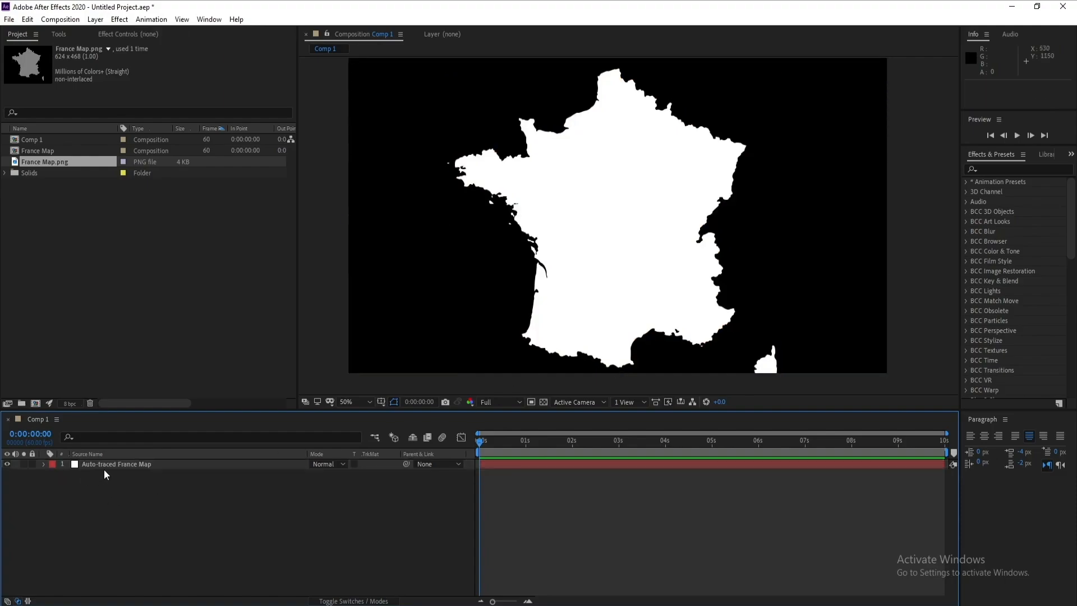
# - Expand the auto-traced layer's masks and set the color of Mask 9, the mainland outline, to pink FF00A2
pyautogui.click(106, 463)
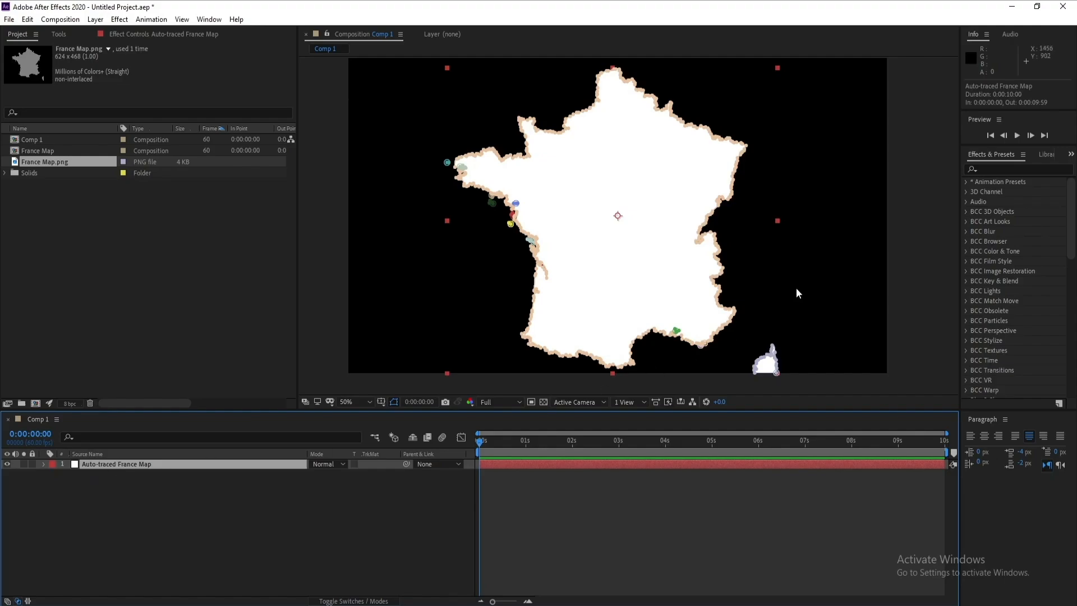
pyautogui.click(44, 464)
pyautogui.click(53, 474)
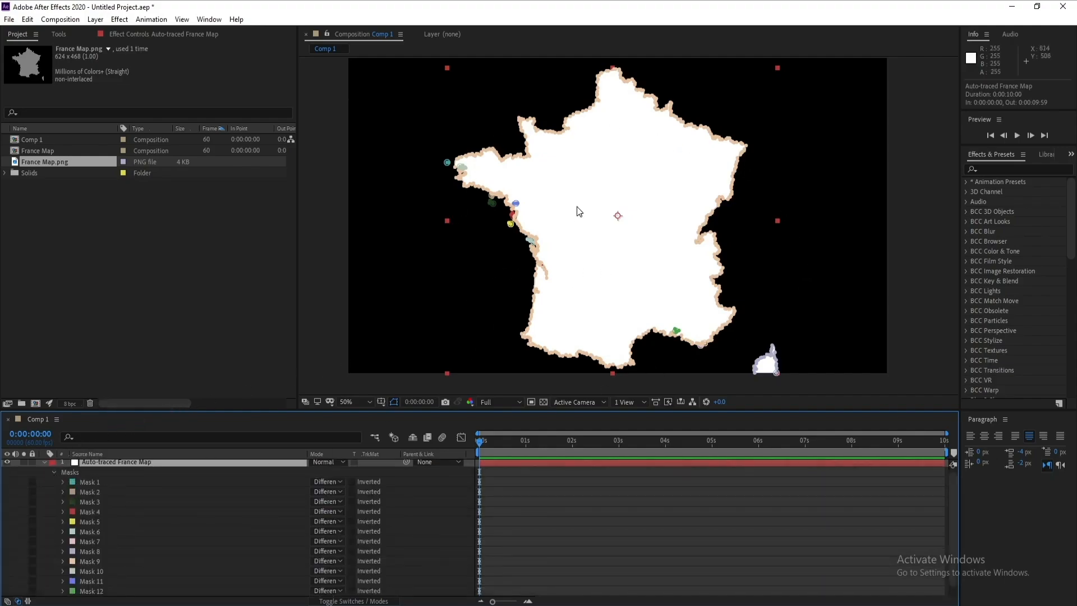
pyautogui.click(532, 317)
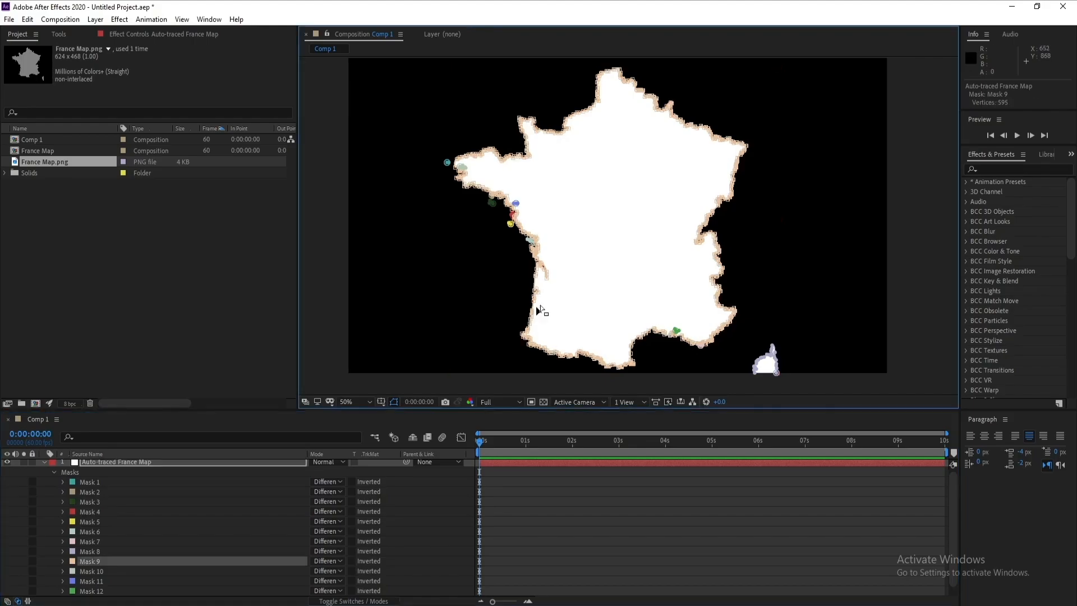
pyautogui.click(72, 560)
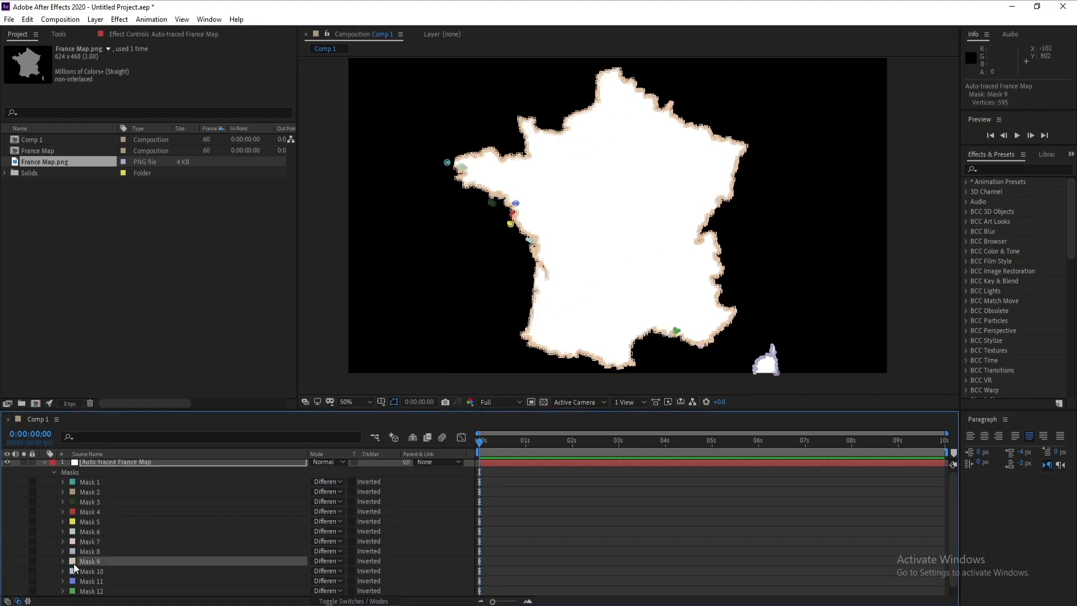
pyautogui.click(289, 332)
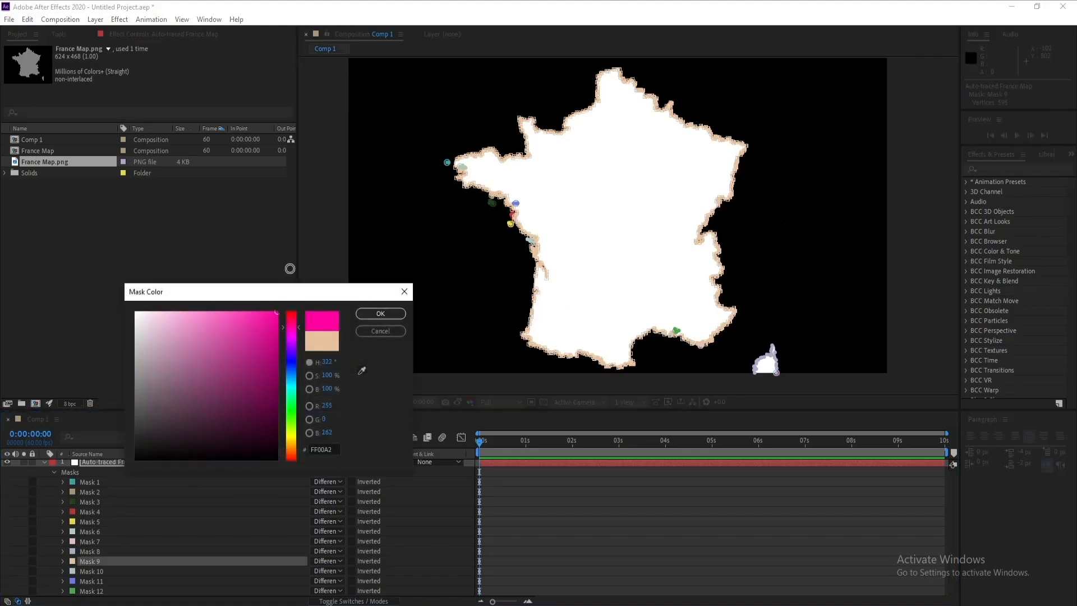
pyautogui.click(381, 314)
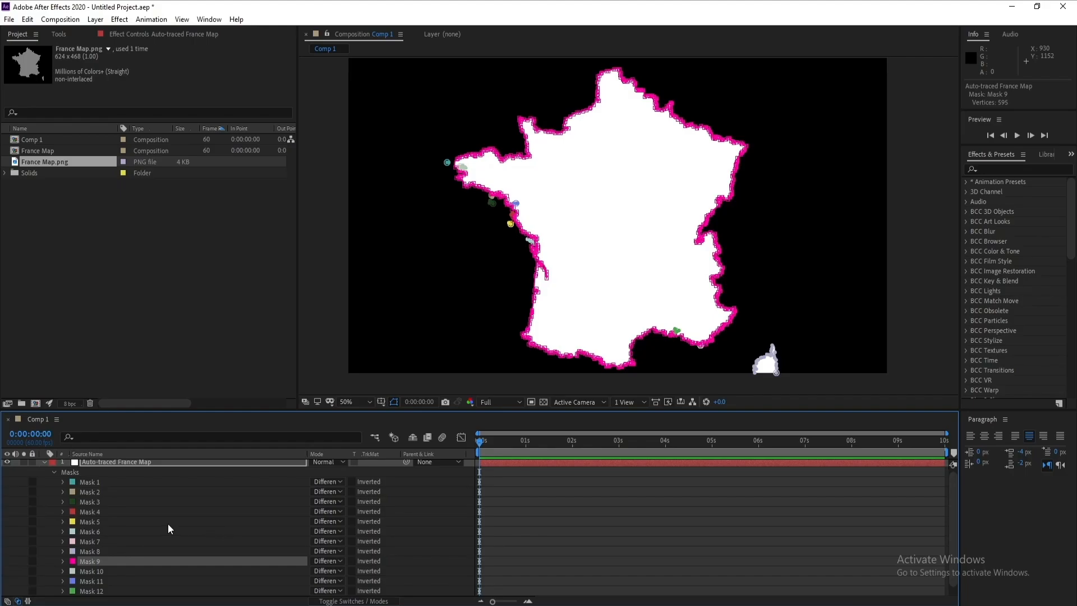
# - Delete Masks 10 to 12 and Masks 1 to 8, keeping only Mask 9, the mainland outline
pyautogui.scroll(-1, 170, 528)
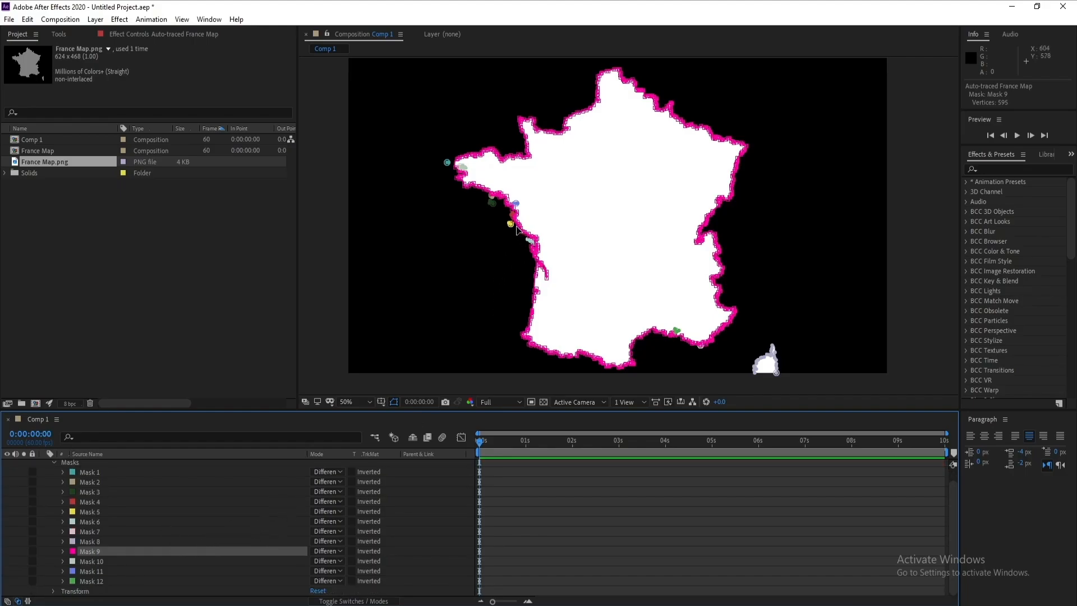
pyautogui.click(96, 581)
pyautogui.keyDown('shift'); pyautogui.click(102, 560); pyautogui.keyUp('shift')
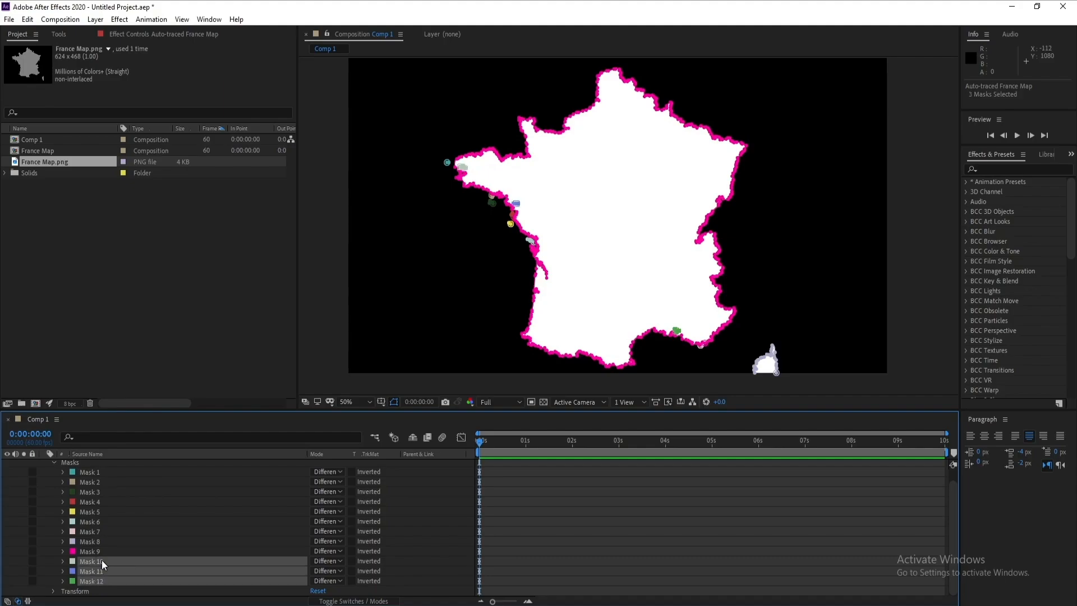
pyautogui.press('Delete')
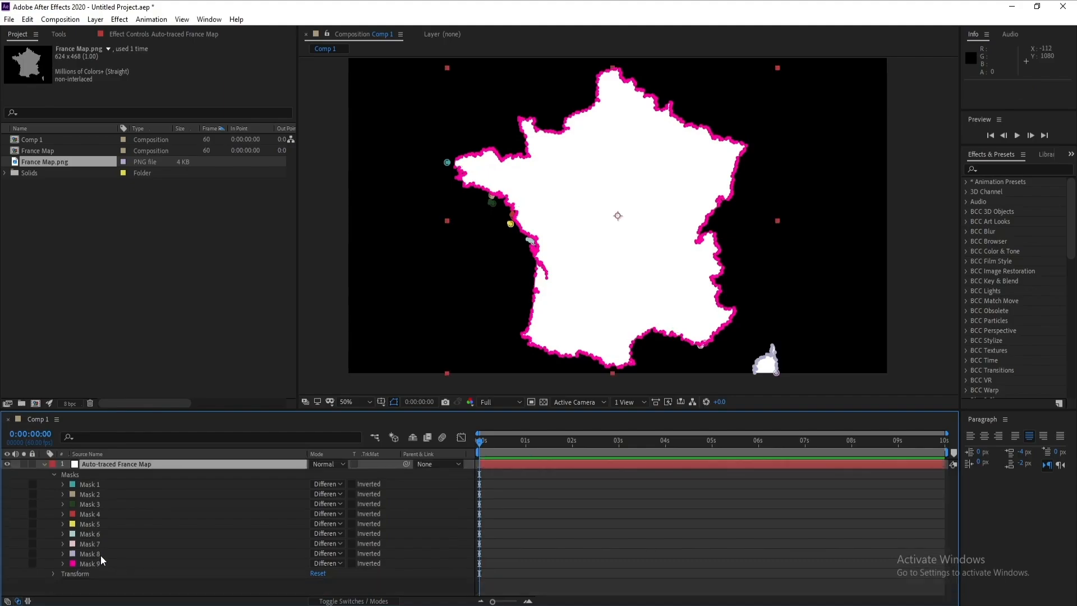
pyautogui.click(91, 554)
pyautogui.keyDown('shift'); pyautogui.click(95, 485); pyautogui.keyUp('shift')
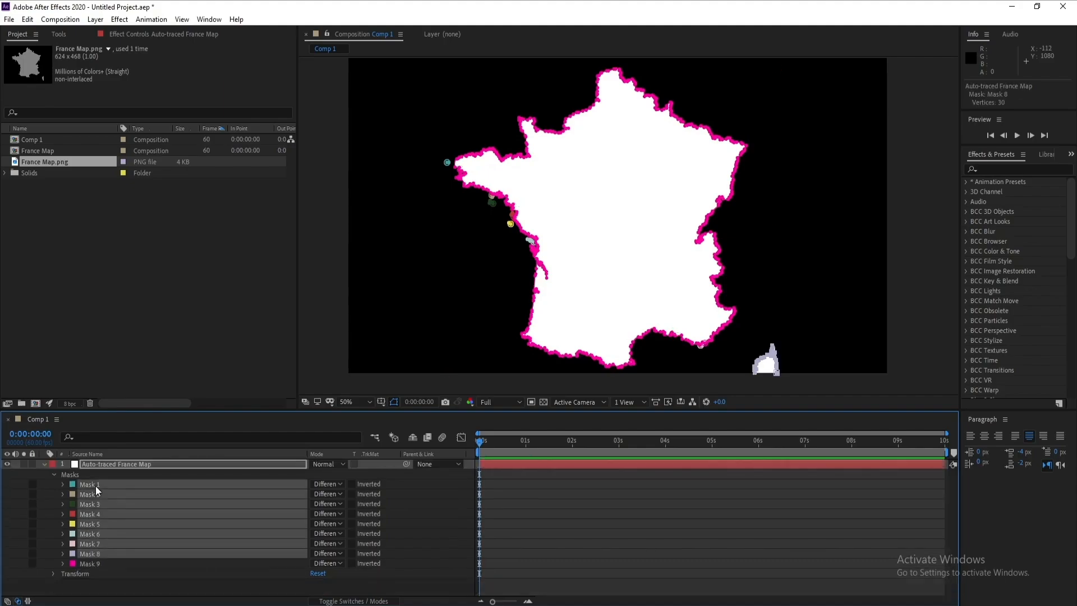
pyautogui.press('Delete')
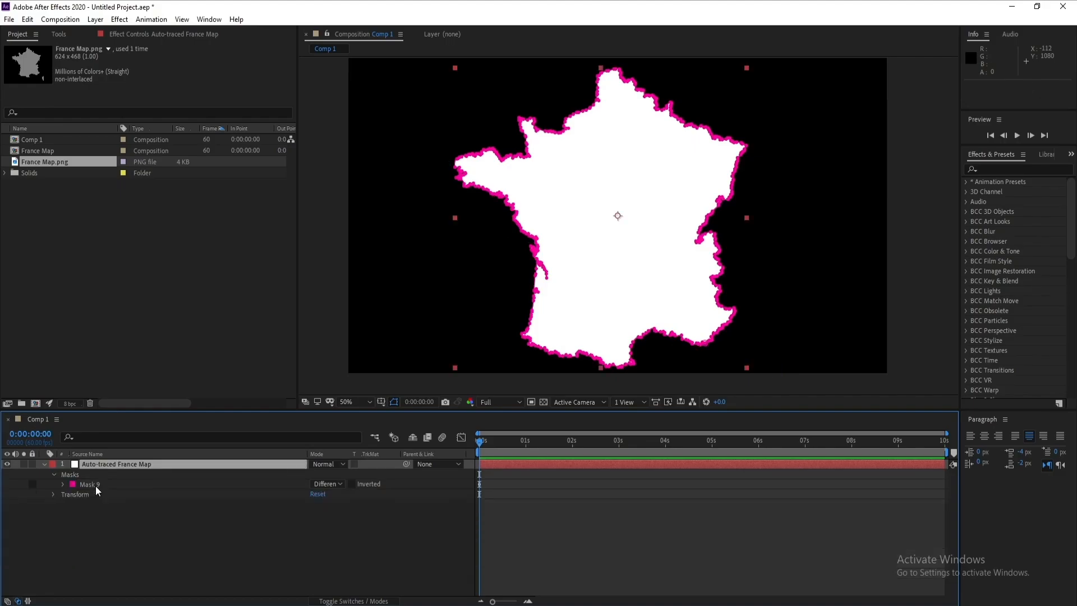
# - Collapse the Auto-traced France Map layer's properties and hide the mask outlines in the composition view
pyautogui.click(58, 484)
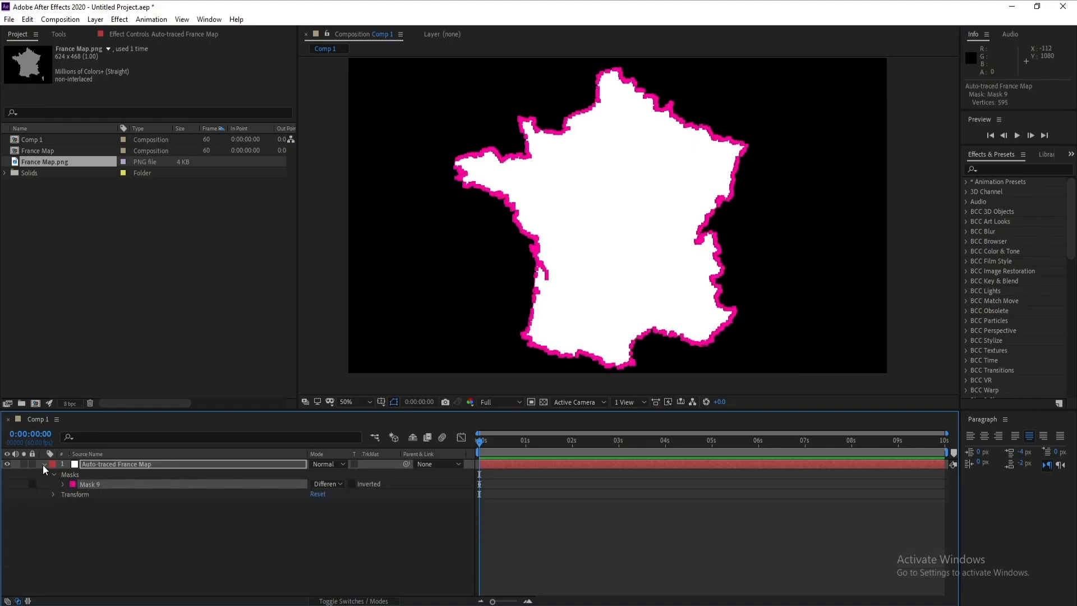
pyautogui.click(44, 465)
pyautogui.click(140, 463)
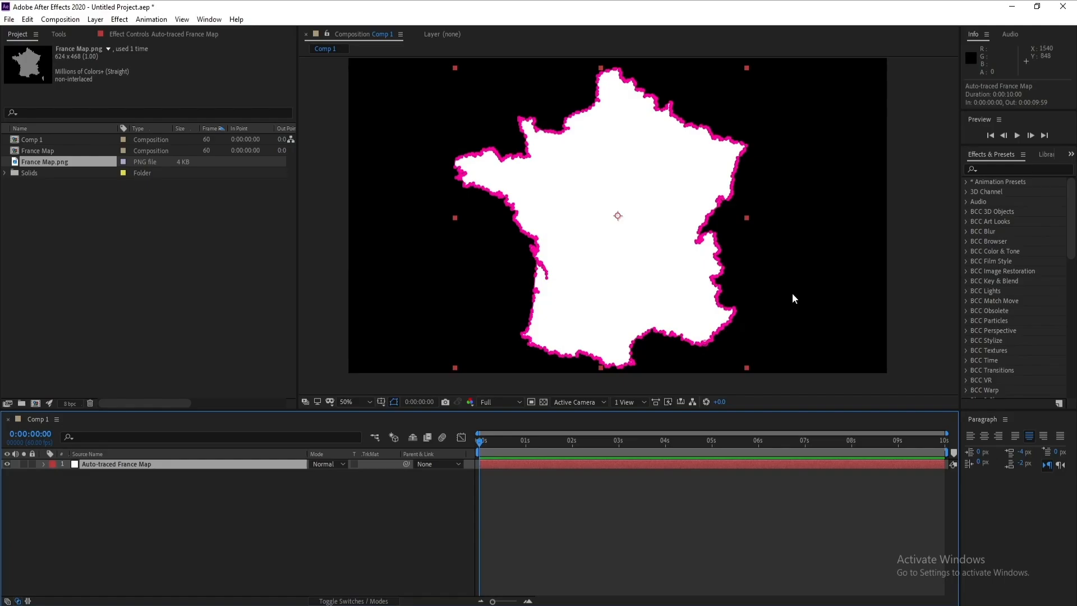
pyautogui.click(392, 402)
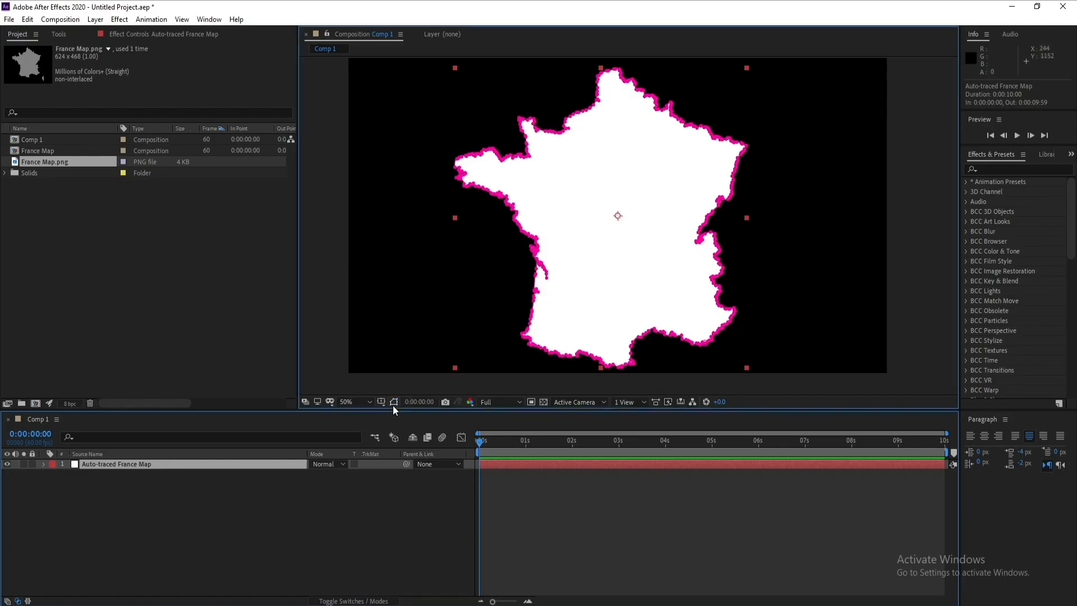
# - Apply the Video Copilot Saber effect to the Auto-traced France Map layer and set its Core Type to Layer Masks
pyautogui.click(120, 19)
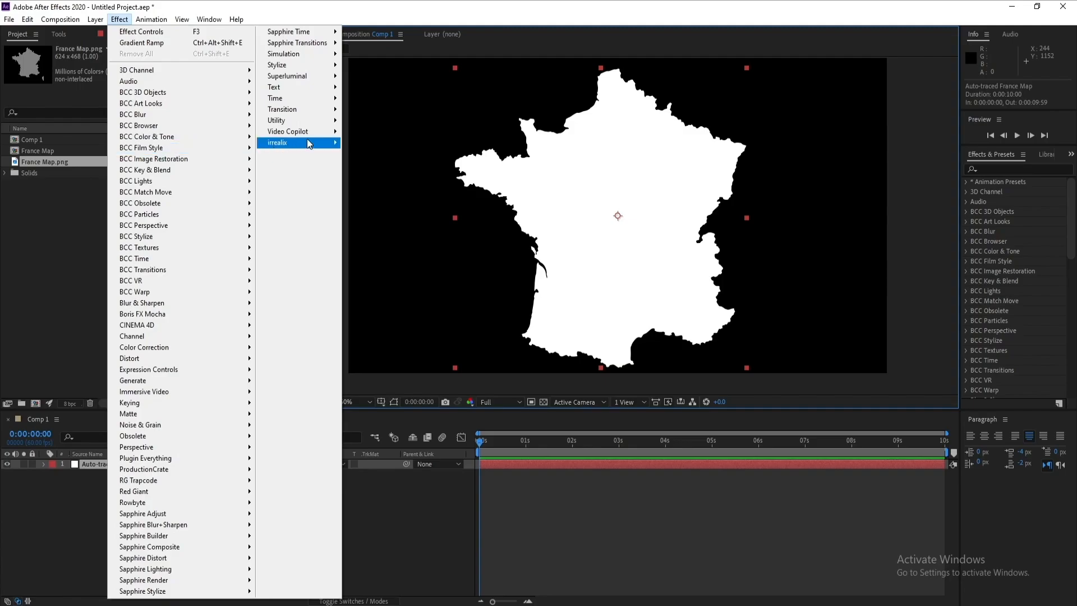
pyautogui.moveTo(315, 133)
pyautogui.click(402, 157)
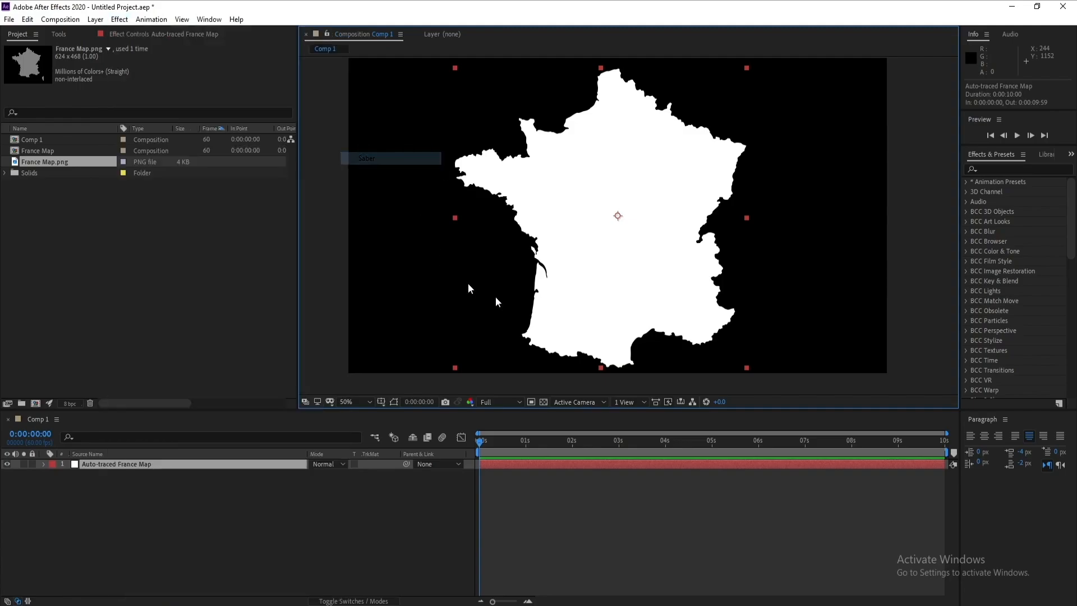
pyautogui.click(639, 337)
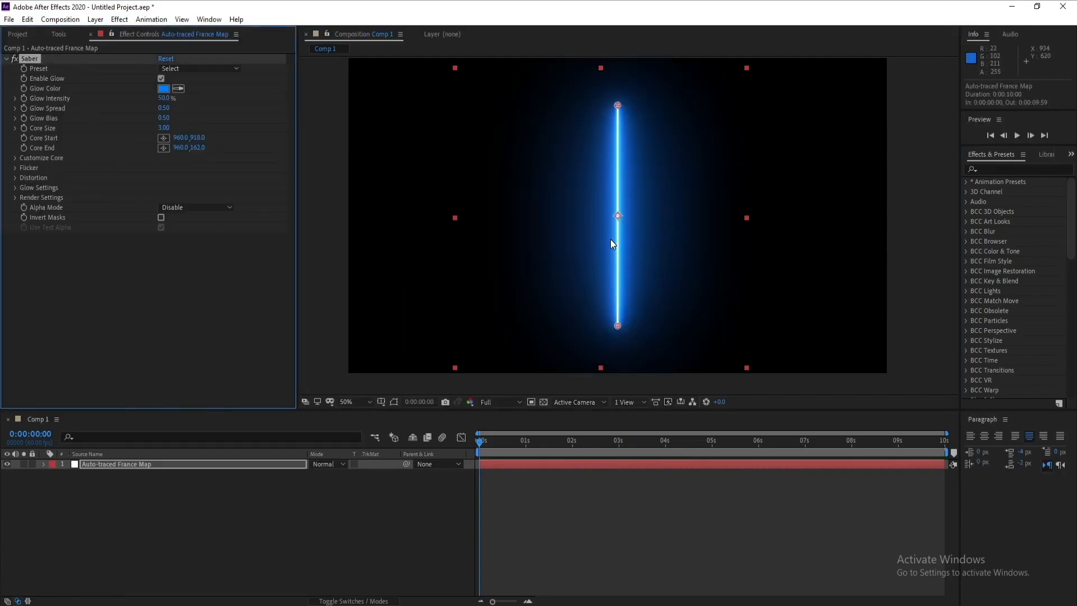
pyautogui.click(117, 467)
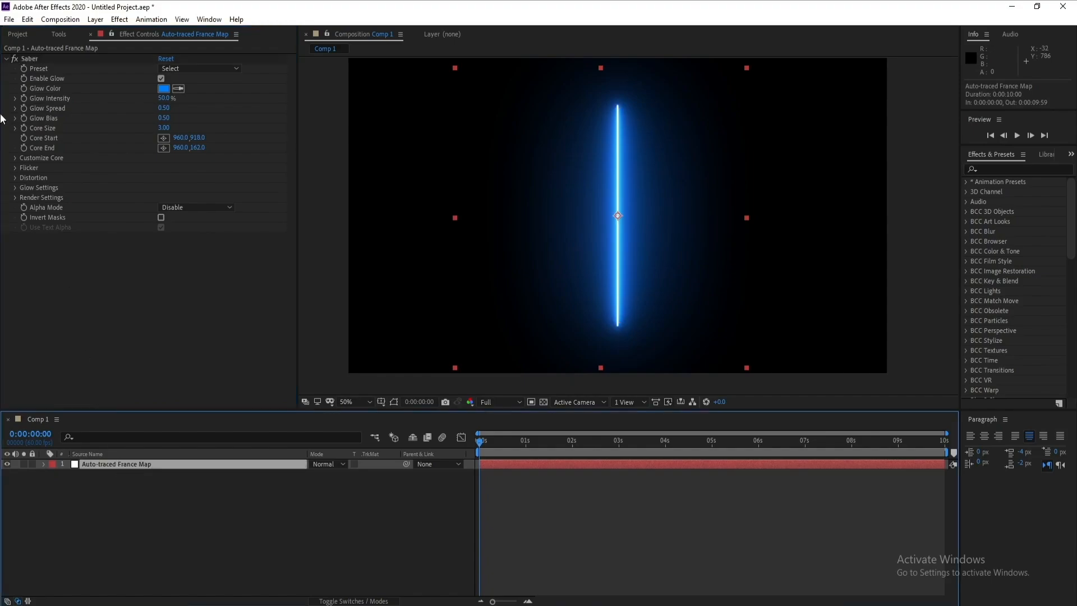
pyautogui.click(14, 159)
pyautogui.click(180, 167)
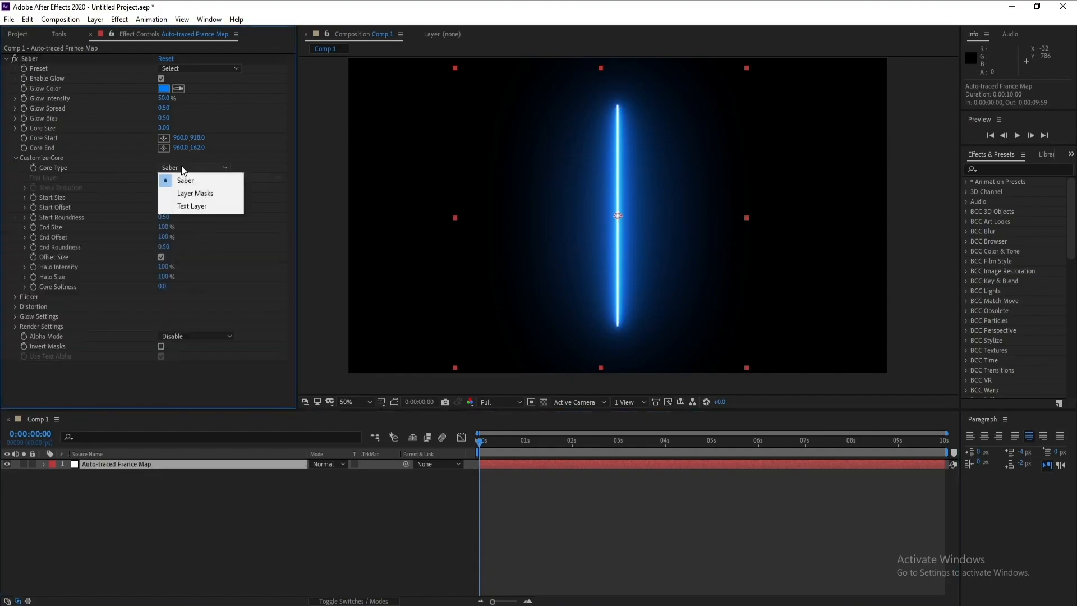
pyautogui.click(188, 191)
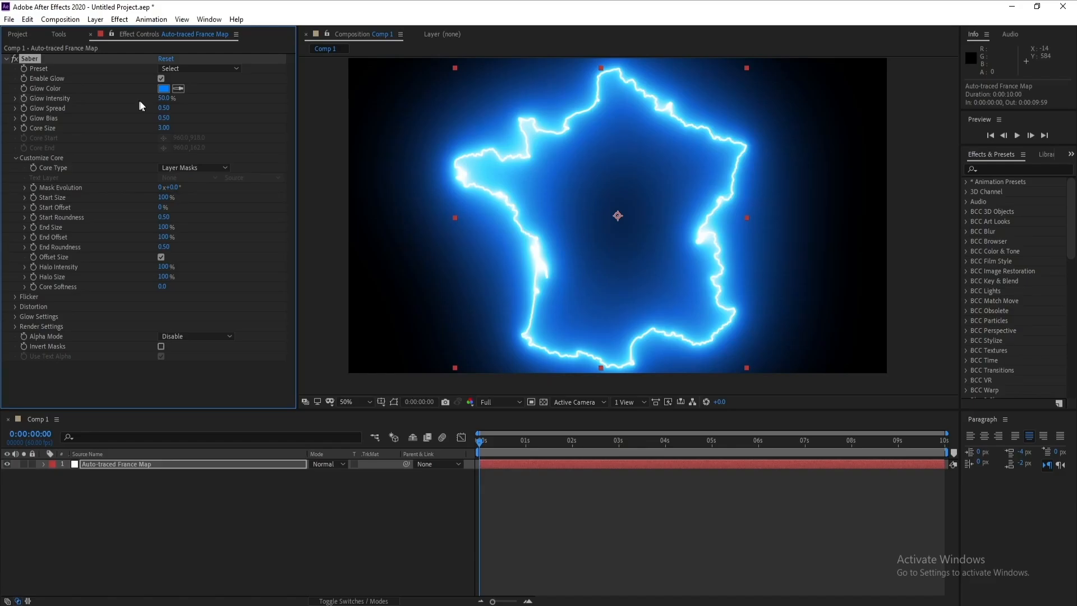
# - Set Saber's Glow Intensity to 20% and its Glow Bias to 0.70
pyautogui.click(165, 98)
pyautogui.write('20')
pyautogui.press('Return')
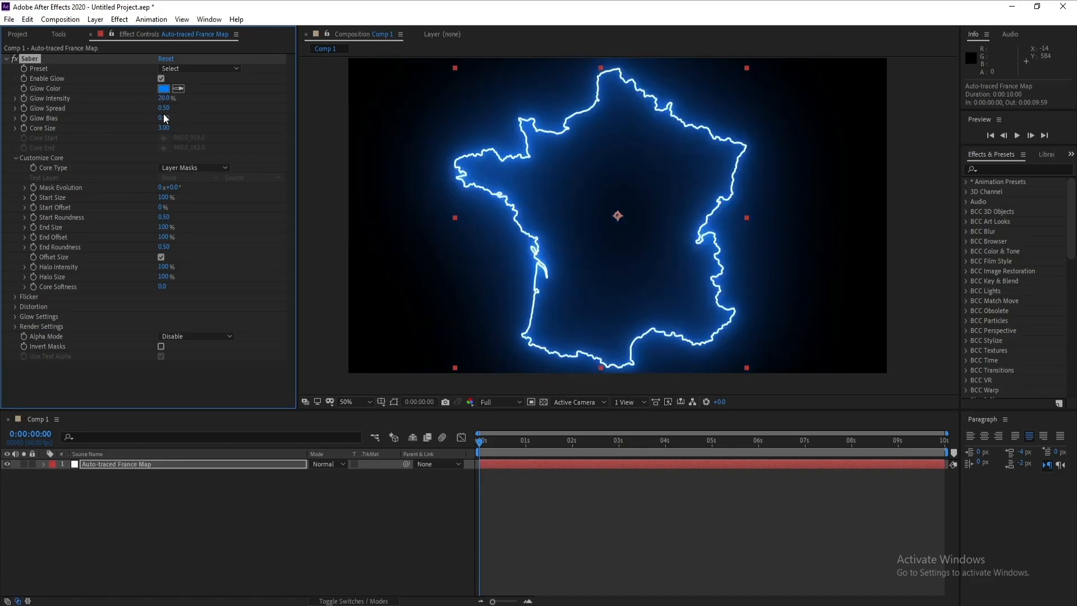
pyautogui.click(527, 446)
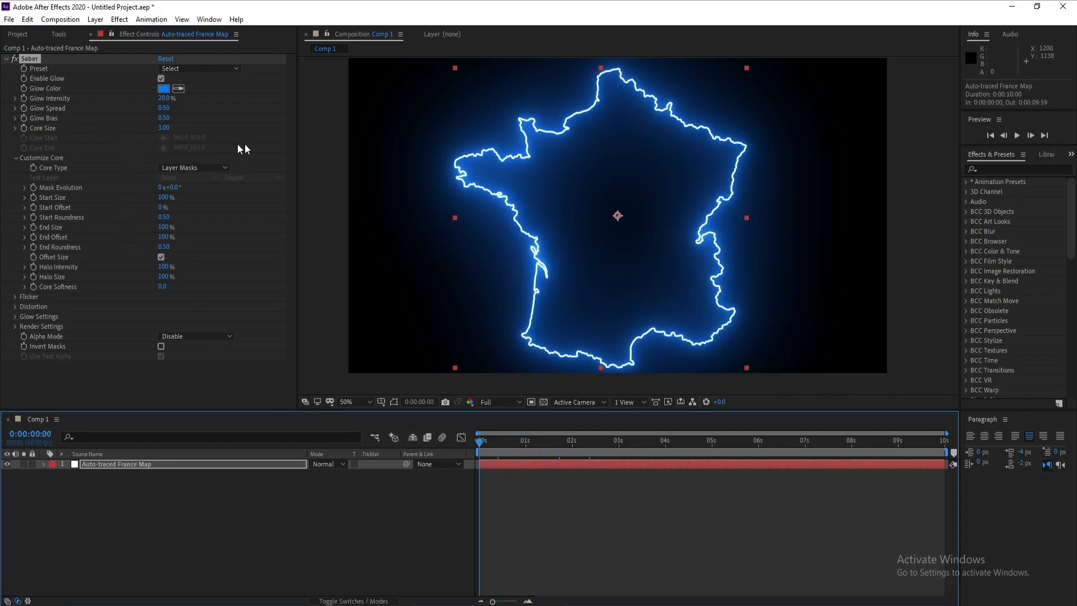
pyautogui.click(168, 117)
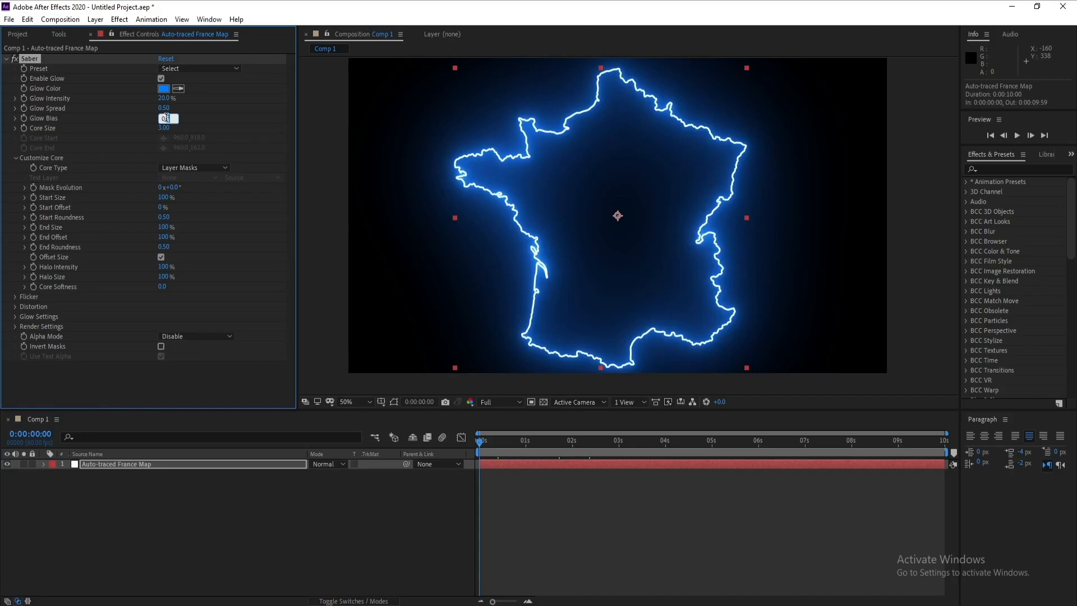
pyautogui.write('0.7')
pyautogui.press('Return')
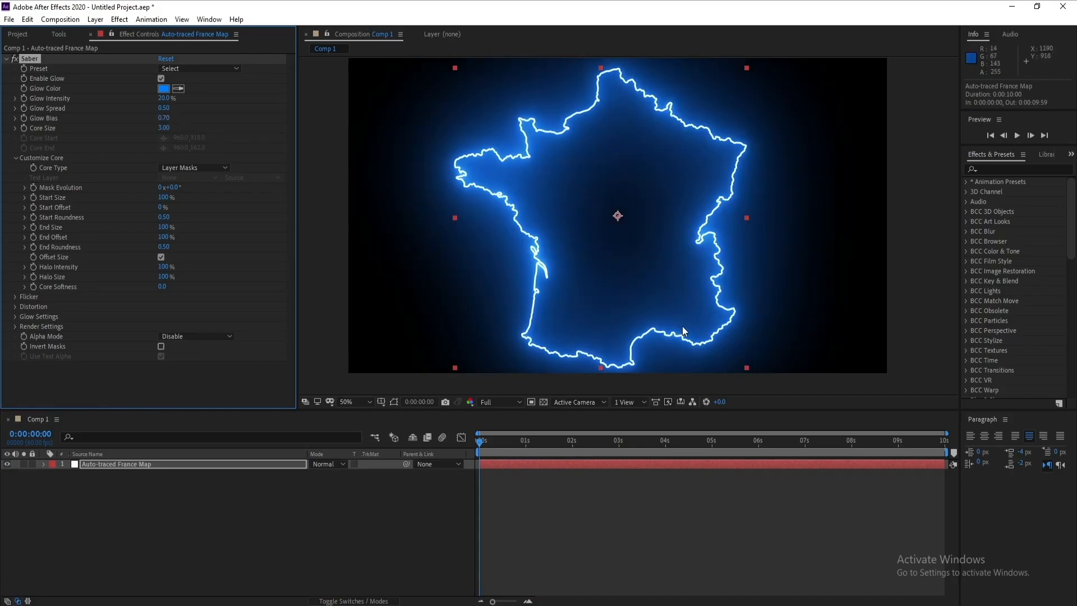
pyautogui.moveTo(482, 442); pyautogui.dragTo(474, 446)
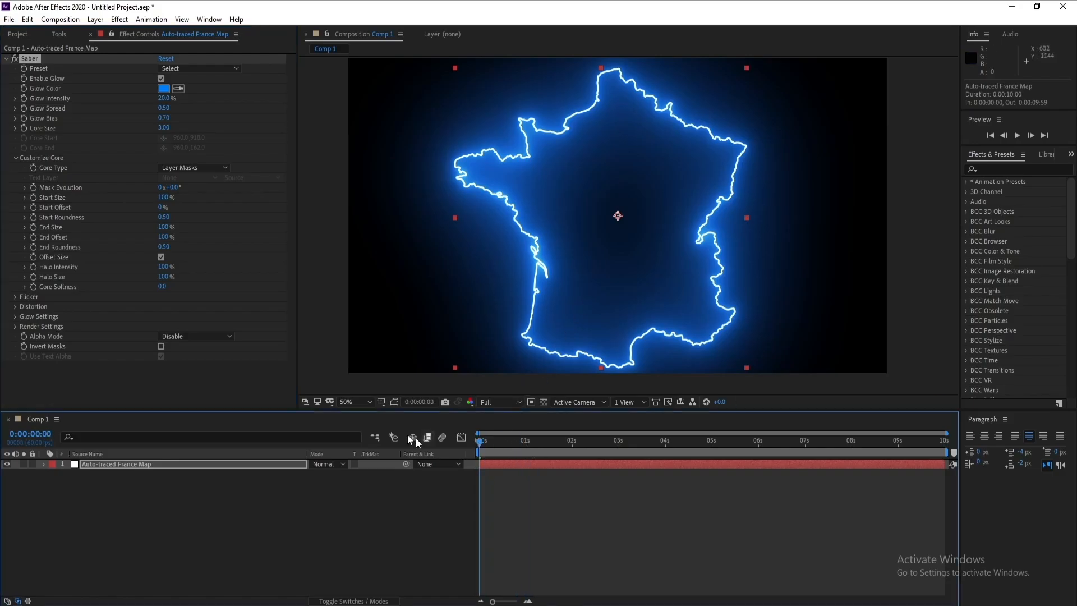
pyautogui.click(164, 128)
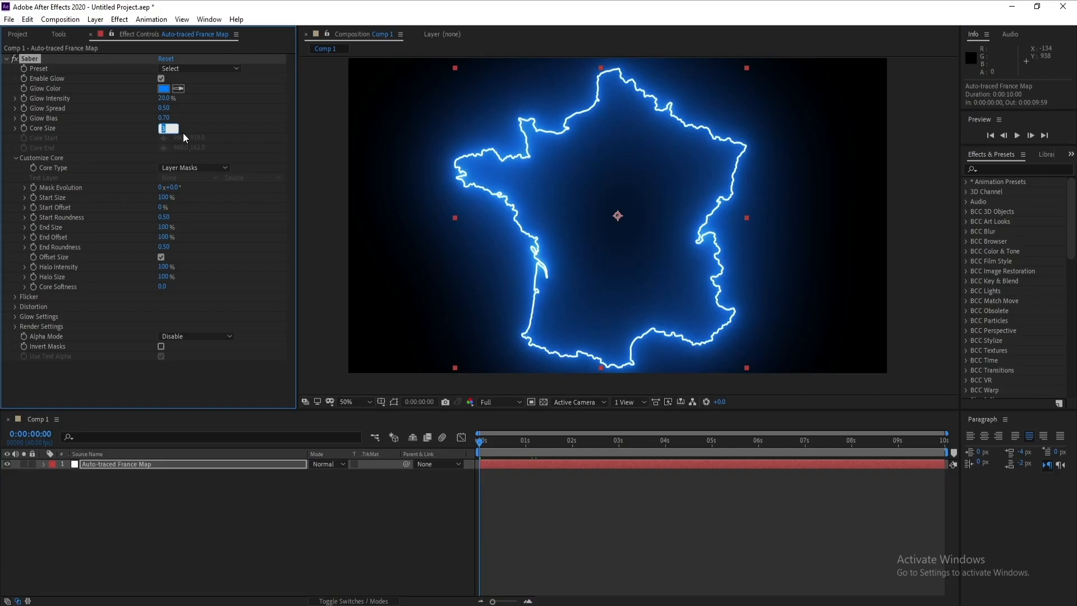
pyautogui.click(317, 490)
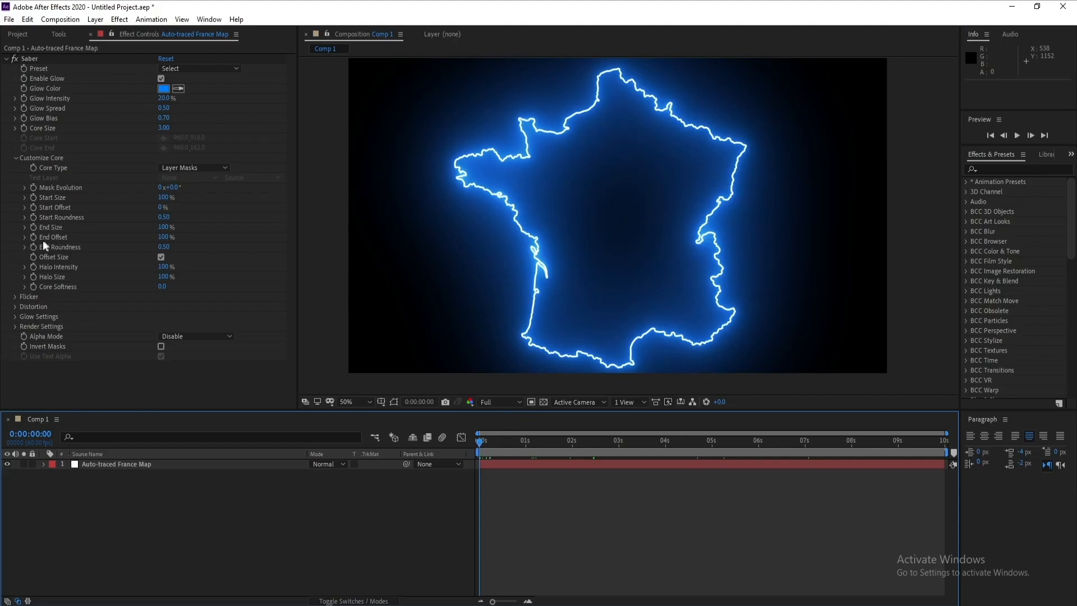
# - Keyframe Saber's End Offset at 0% on the first frame and at 50% at 0:00:02:00
pyautogui.moveTo(167, 238); pyautogui.dragTo(61, 236)
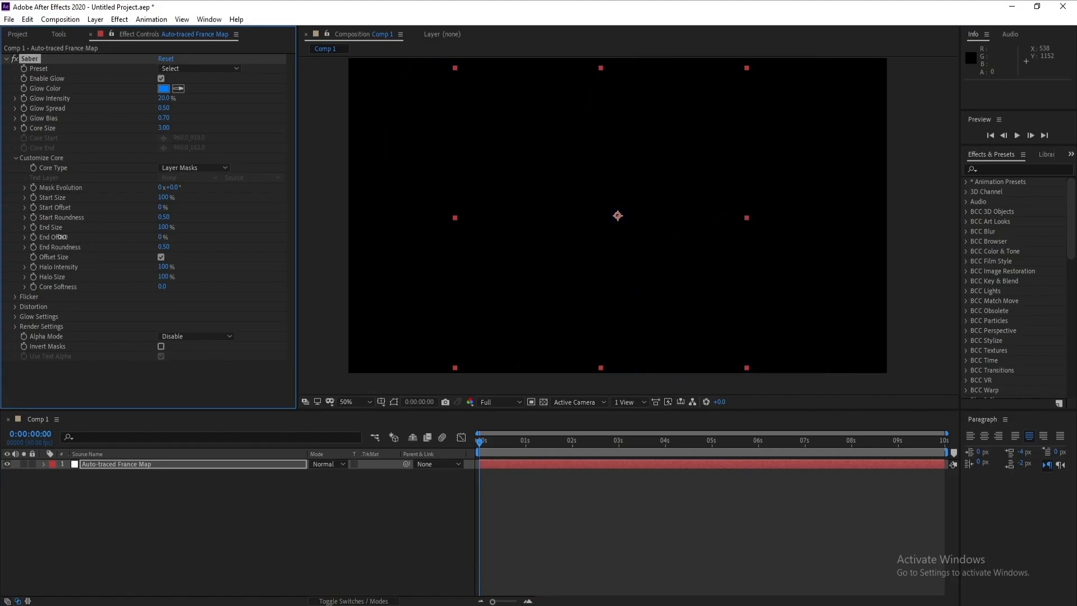
pyautogui.click(33, 237)
pyautogui.click(571, 442)
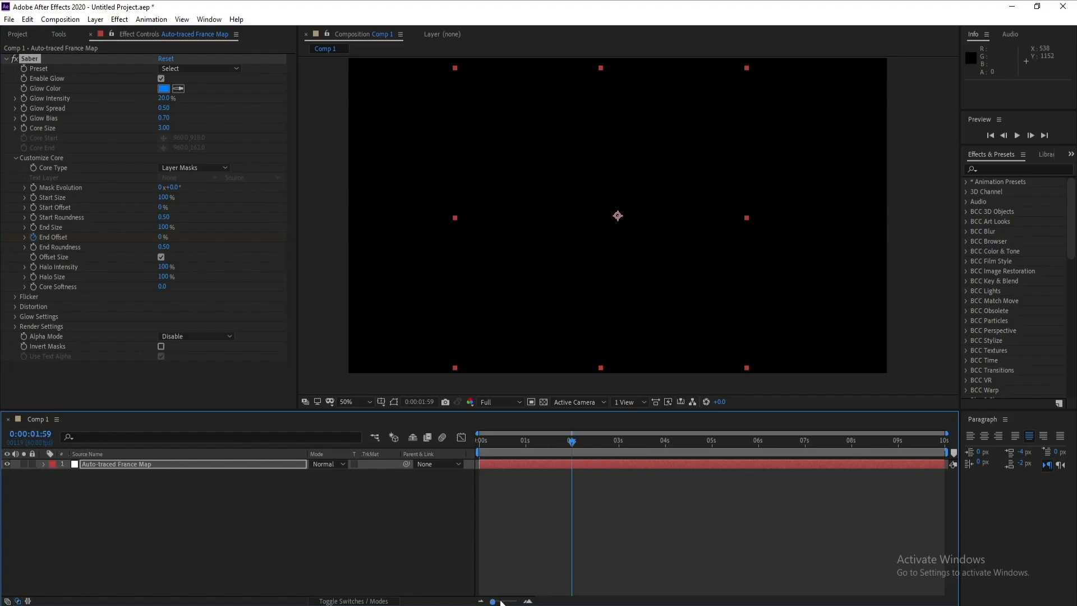
pyautogui.moveTo(493, 601); pyautogui.dragTo(447, 595)
pyautogui.press('pagedown')
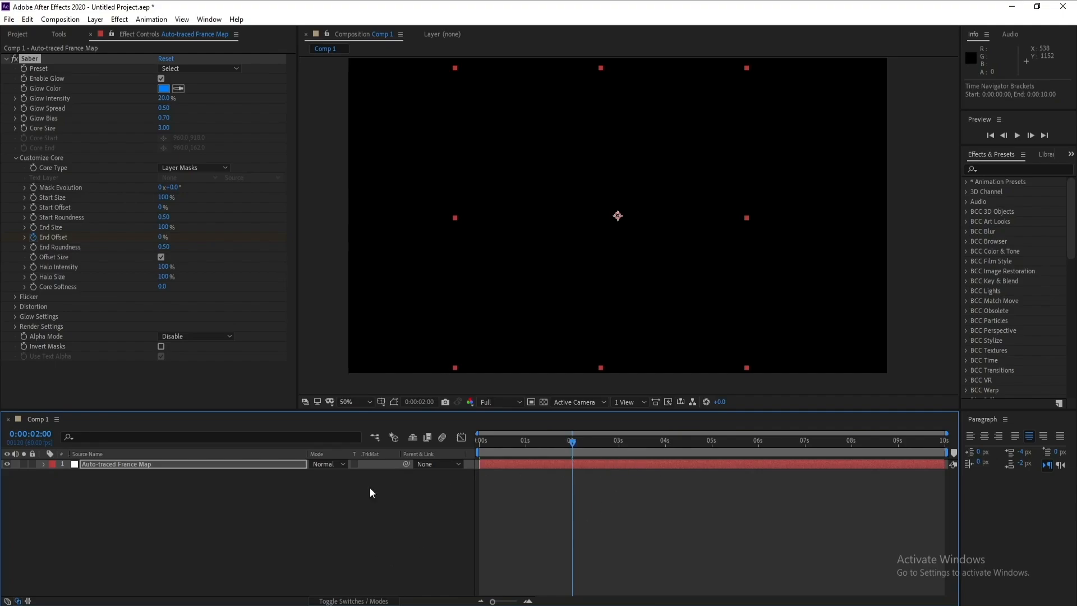
pyautogui.click(162, 236)
pyautogui.write('5')
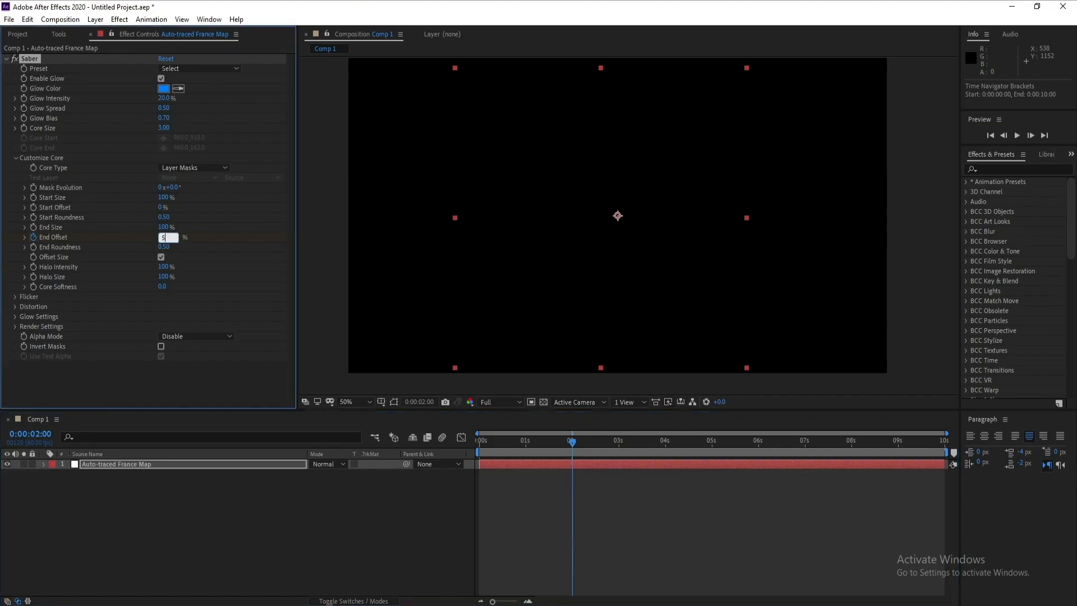
pyautogui.write('0')
pyautogui.press('Return')
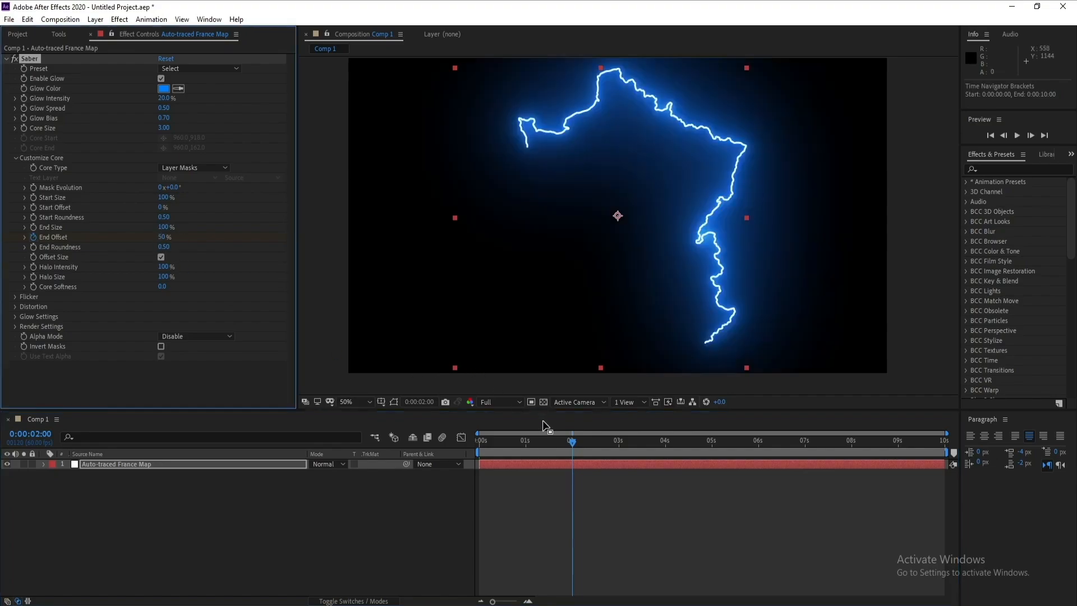
# - Scrub through the first two seconds of the outline animation, trying Quarter preview resolution and returning to Full
pyautogui.moveTo(573, 446); pyautogui.dragTo(531, 443)
pyautogui.click(502, 401)
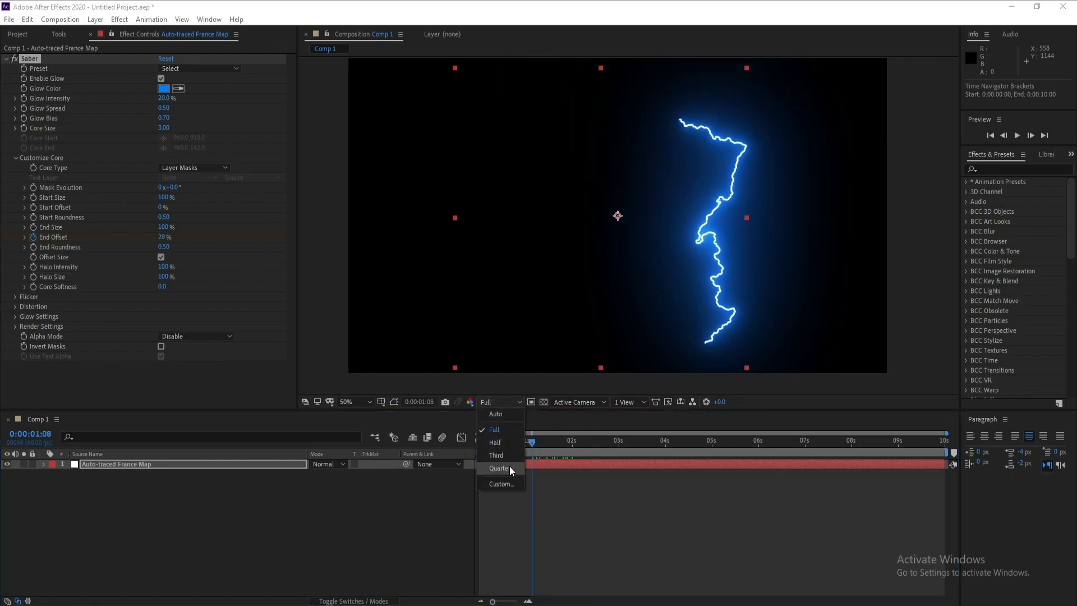
pyautogui.click(509, 464)
pyautogui.click(493, 400)
pyautogui.click(500, 426)
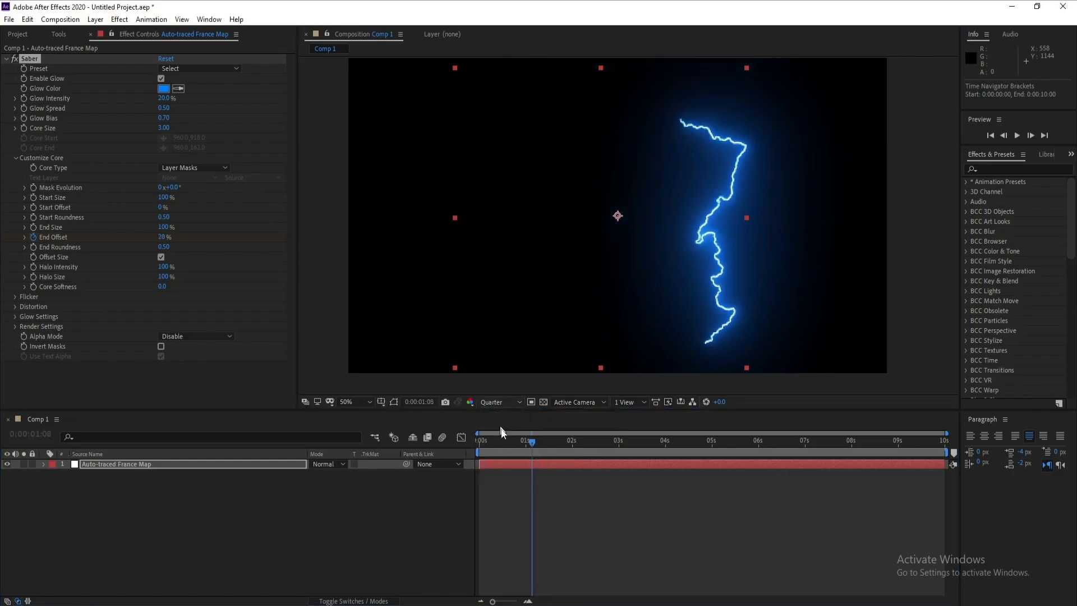
pyautogui.moveTo(535, 441)
pyautogui.mouseDown()
pyautogui.moveTo(480, 442)
pyautogui.moveTo(578, 448)
pyautogui.mouseUp()
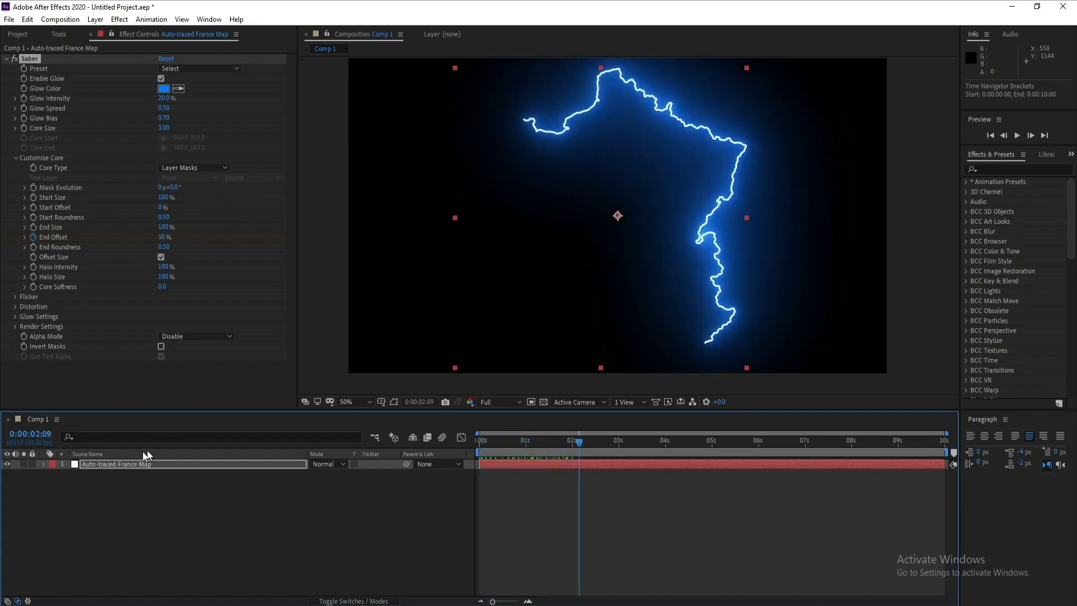
# - Duplicate the Auto-traced France Map layer, remove the top copy's End Offset keyframes and set its End Offset to 100%
pyautogui.click(136, 463)
pyautogui.hotkey('ctrl', 'd')
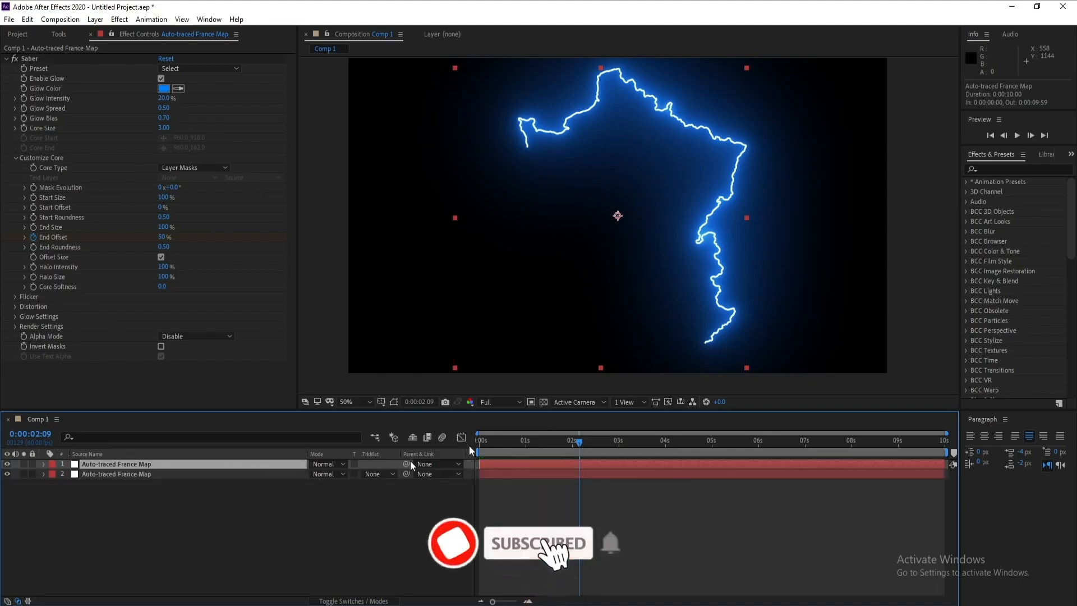
pyautogui.moveTo(577, 442); pyautogui.dragTo(547, 443)
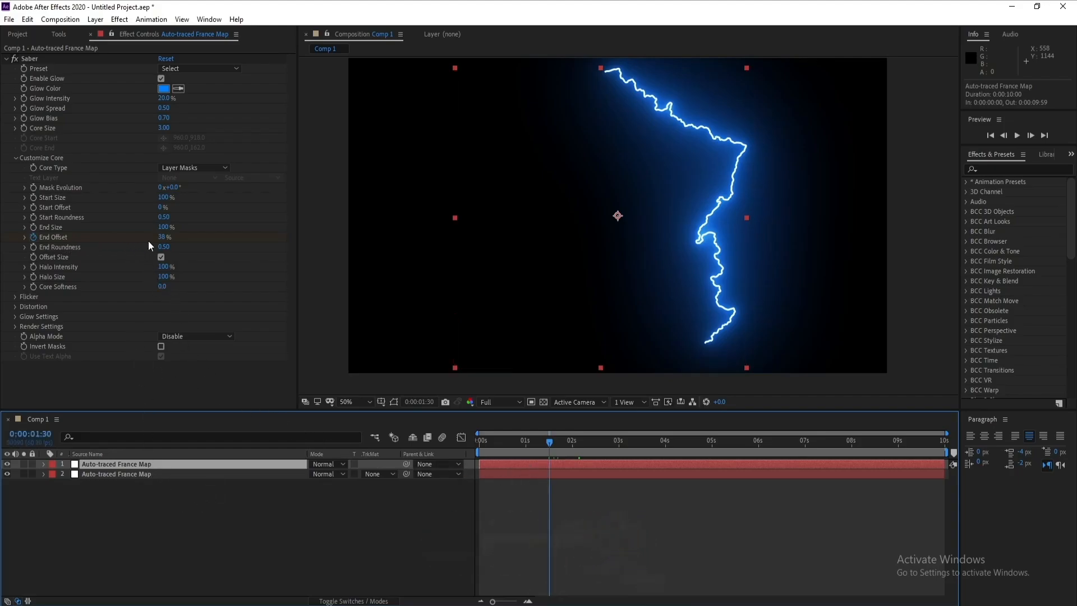
pyautogui.moveTo(162, 237); pyautogui.dragTo(271, 275)
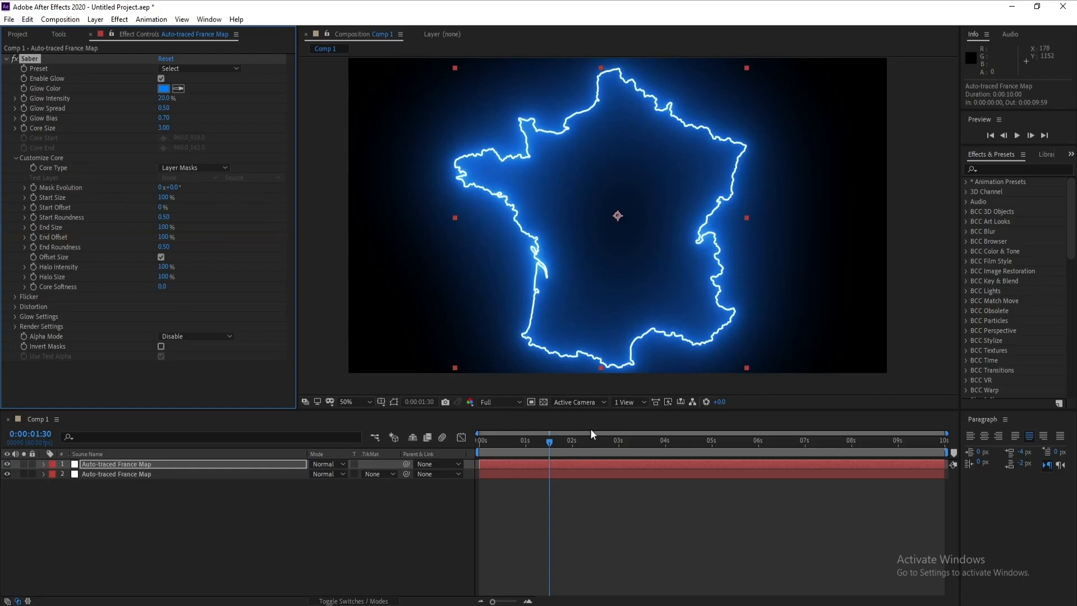
# - Set the top copy's Saber Start Offset to 100% with the playhead on the first frame
pyautogui.moveTo(554, 442); pyautogui.dragTo(419, 445)
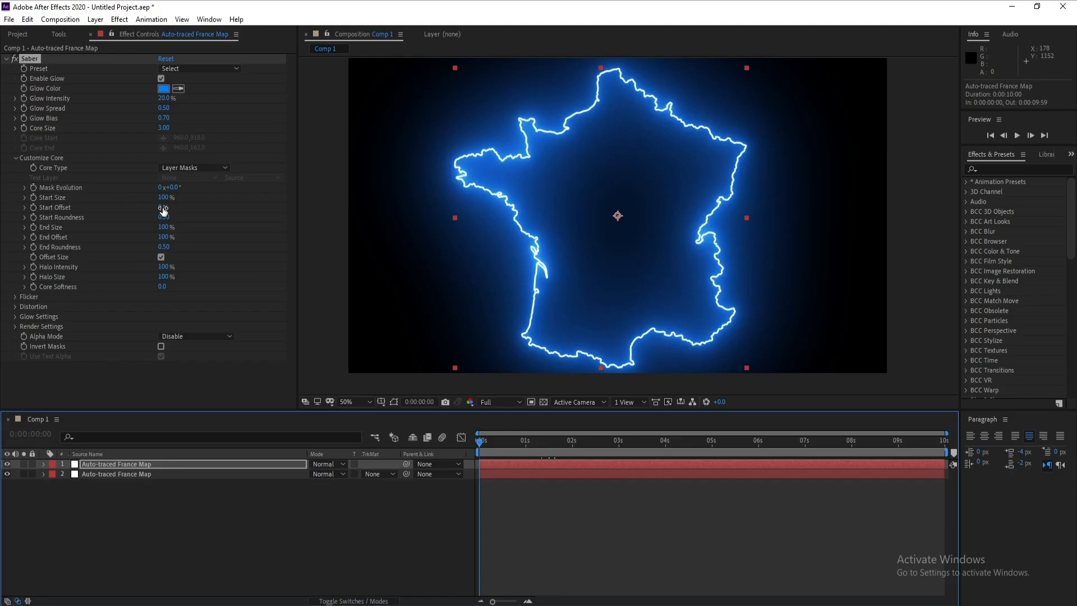
pyautogui.moveTo(159, 207); pyautogui.dragTo(368, 206)
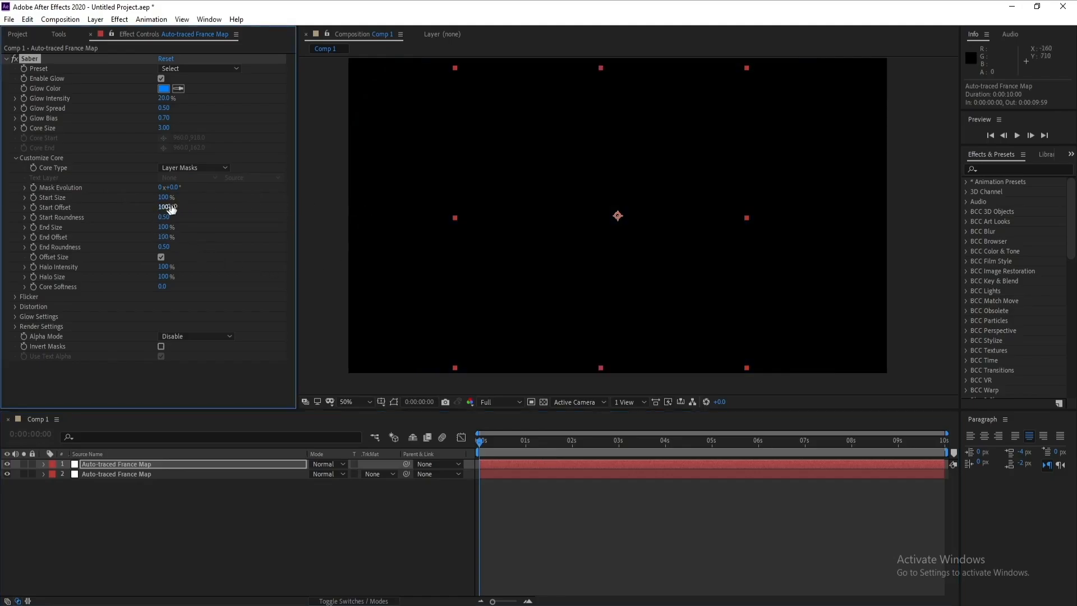
pyautogui.click(479, 441)
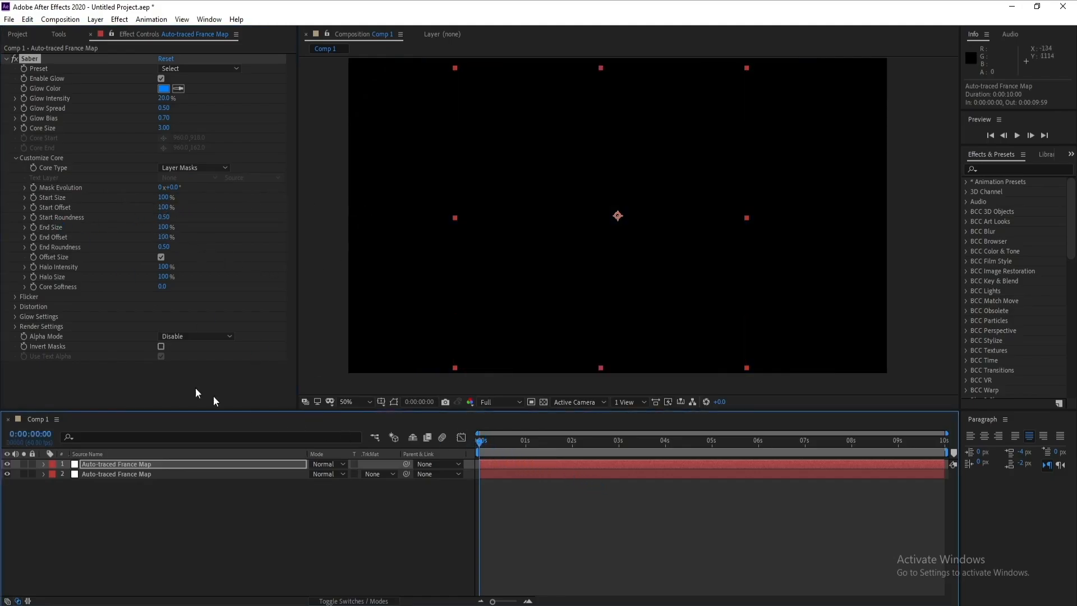
# - Keyframe the top layer's Saber Start Offset at 100% on the first frame and at 50% at 0:00:02:00
pyautogui.click(32, 207)
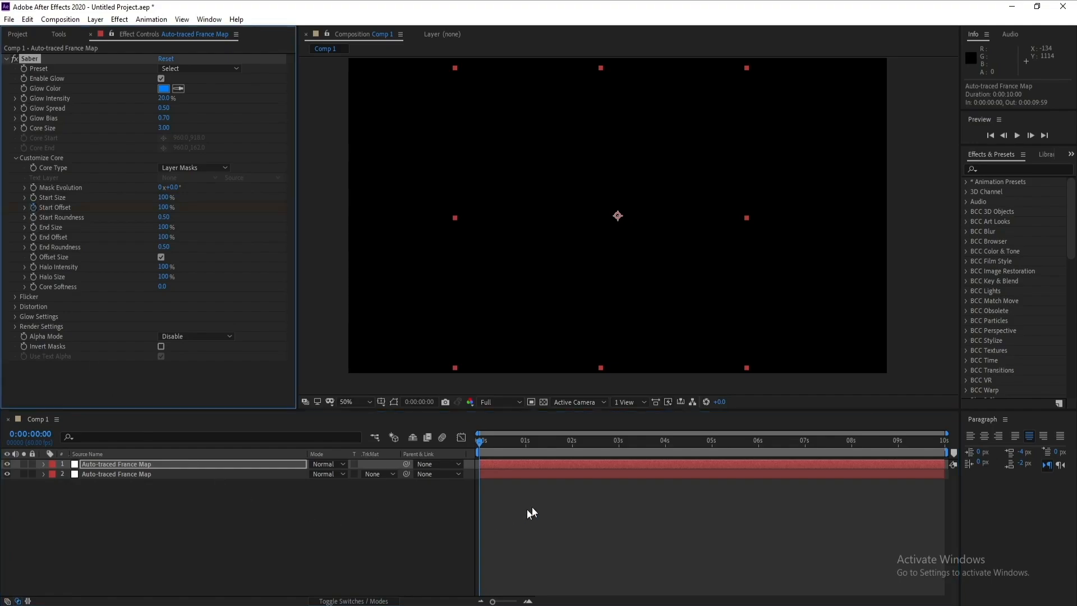
pyautogui.click(570, 443)
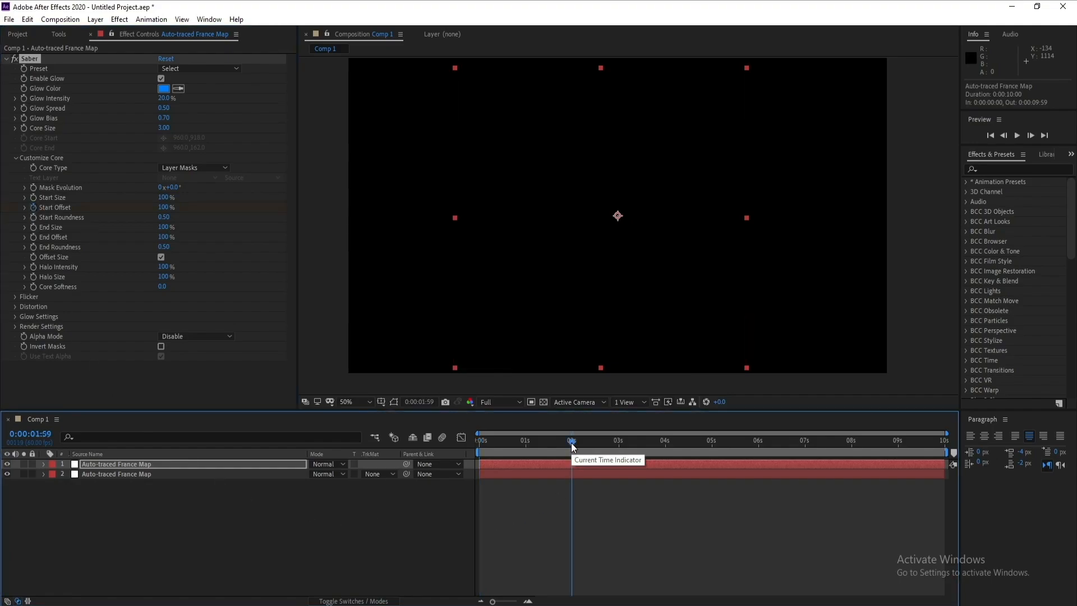
pyautogui.press(';')
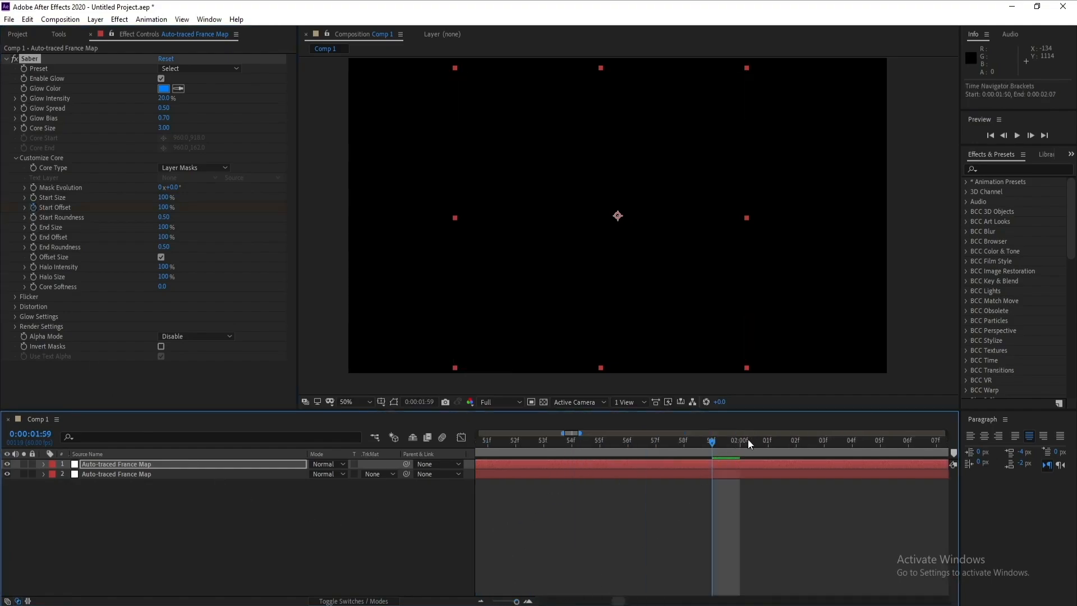
pyautogui.click(748, 439)
pyautogui.click(165, 208)
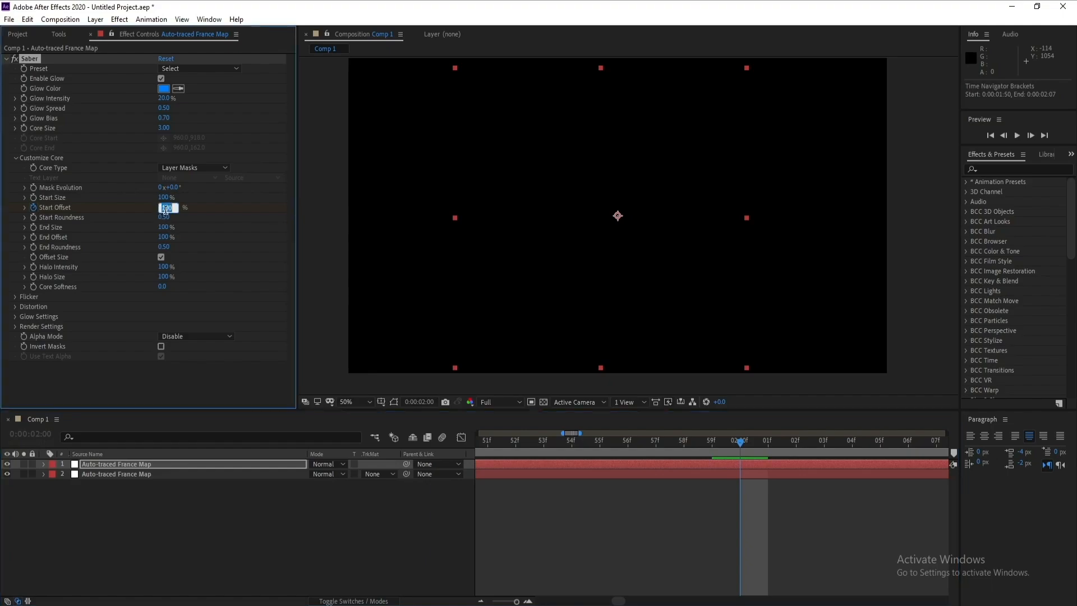
pyautogui.write('50')
pyautogui.press('Return')
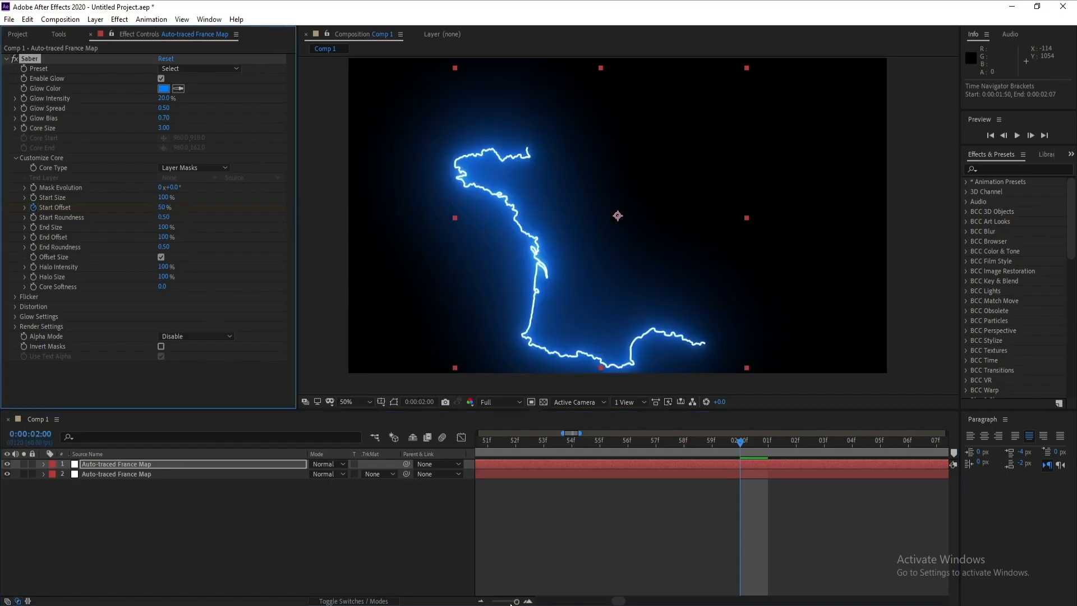
# - Set the top layer's blending mode to Add and scrub through the first two seconds of the combined outline animation
pyautogui.moveTo(511, 602); pyautogui.dragTo(492, 601)
pyautogui.click(328, 464)
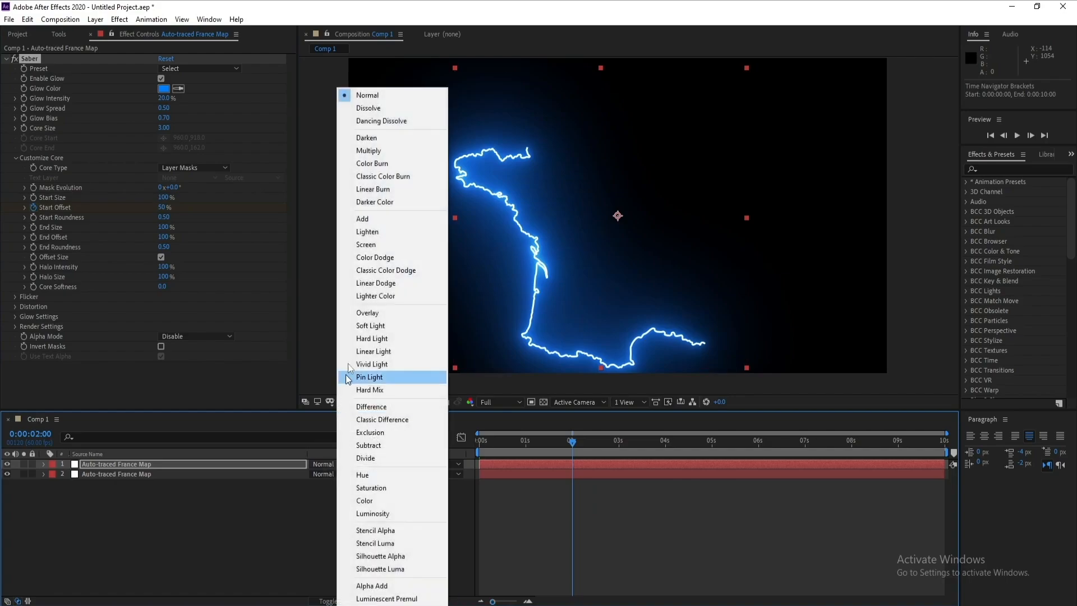
pyautogui.click(367, 220)
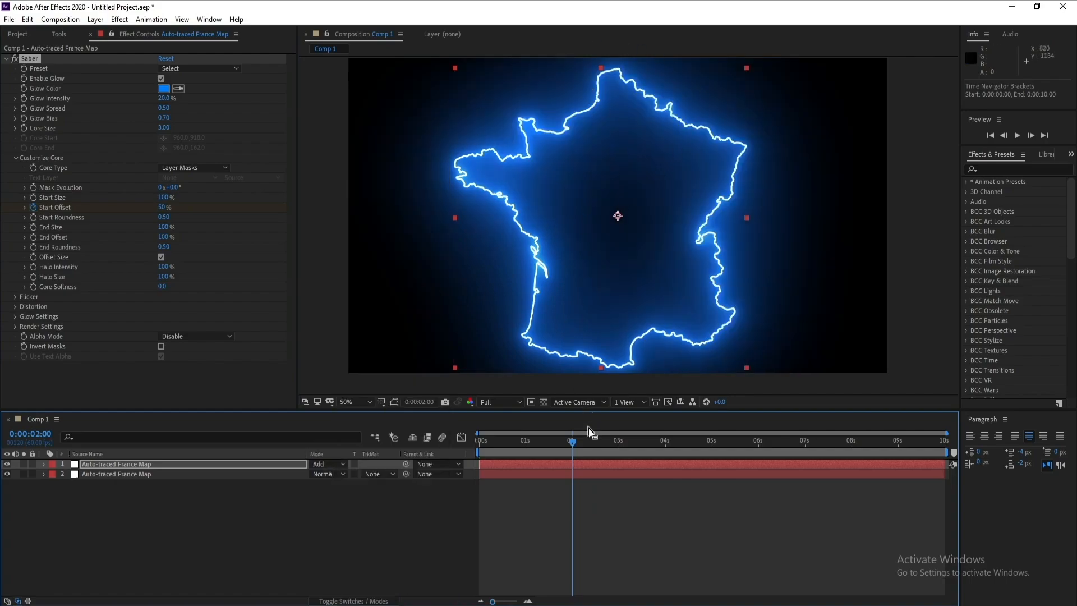
pyautogui.moveTo(572, 442)
pyautogui.mouseDown()
pyautogui.moveTo(472, 459)
pyautogui.moveTo(575, 459)
pyautogui.mouseUp()
pyautogui.click(140, 536)
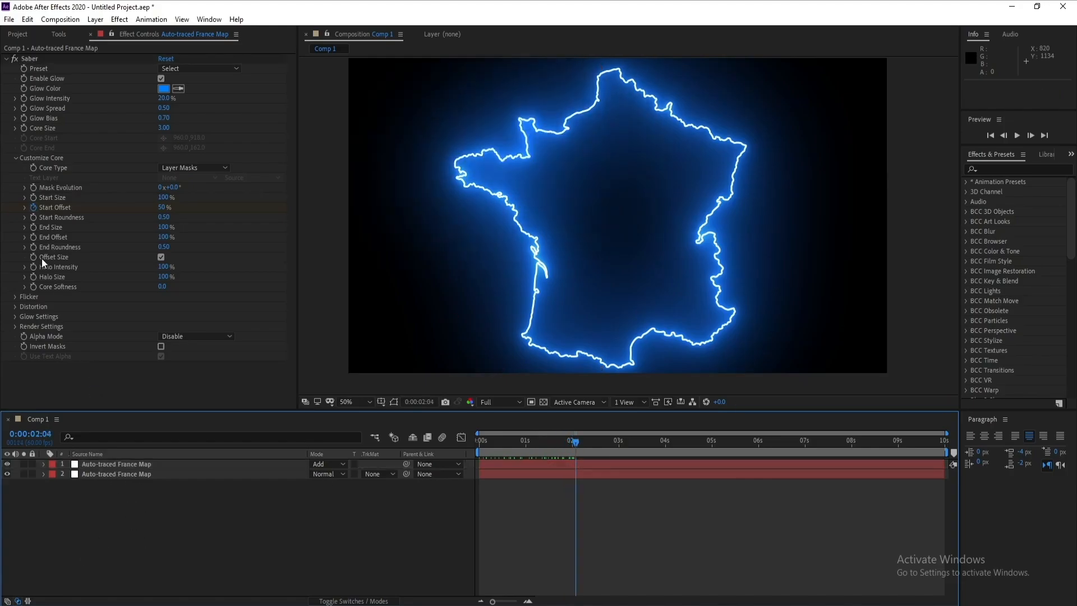
# - Rename the Comp 1 composition as Map
pyautogui.click(17, 34)
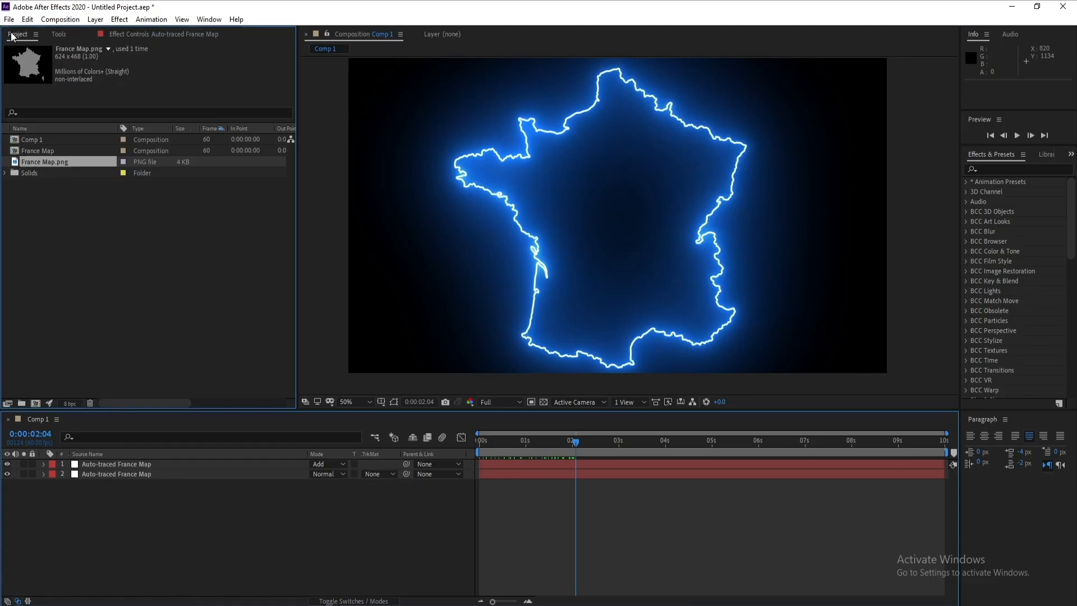
pyautogui.click(35, 140)
pyautogui.rightClick(35, 141)
pyautogui.click(92, 325)
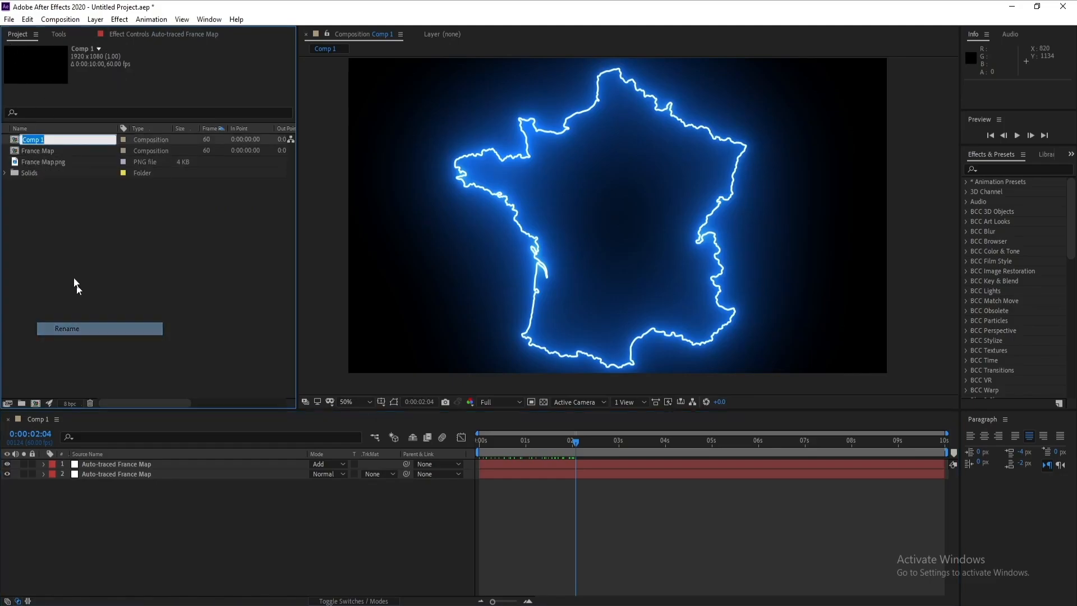
pyautogui.write('Map')
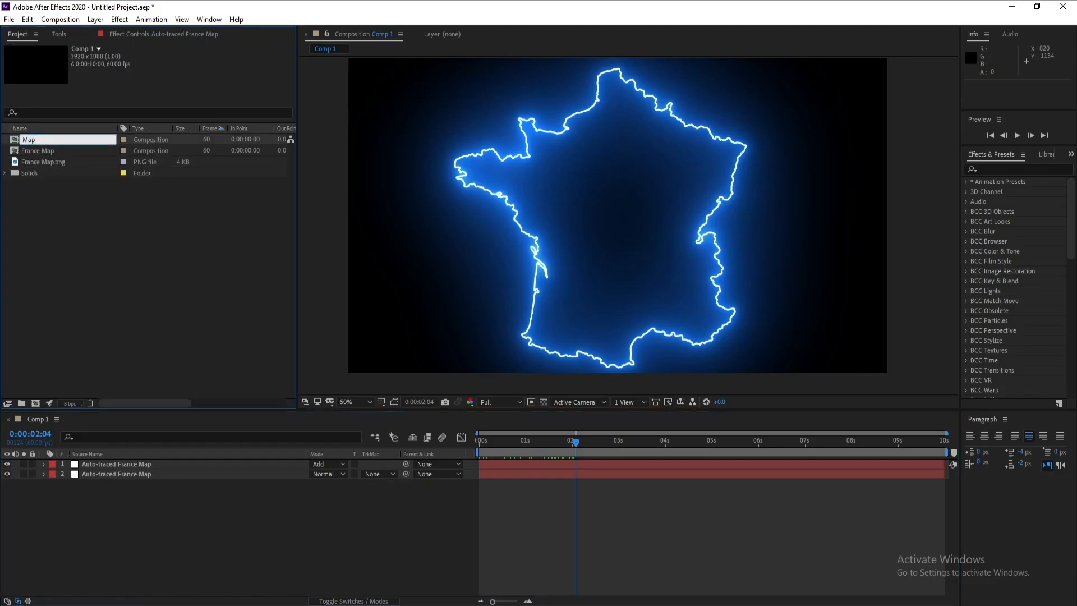
pyautogui.press('Return')
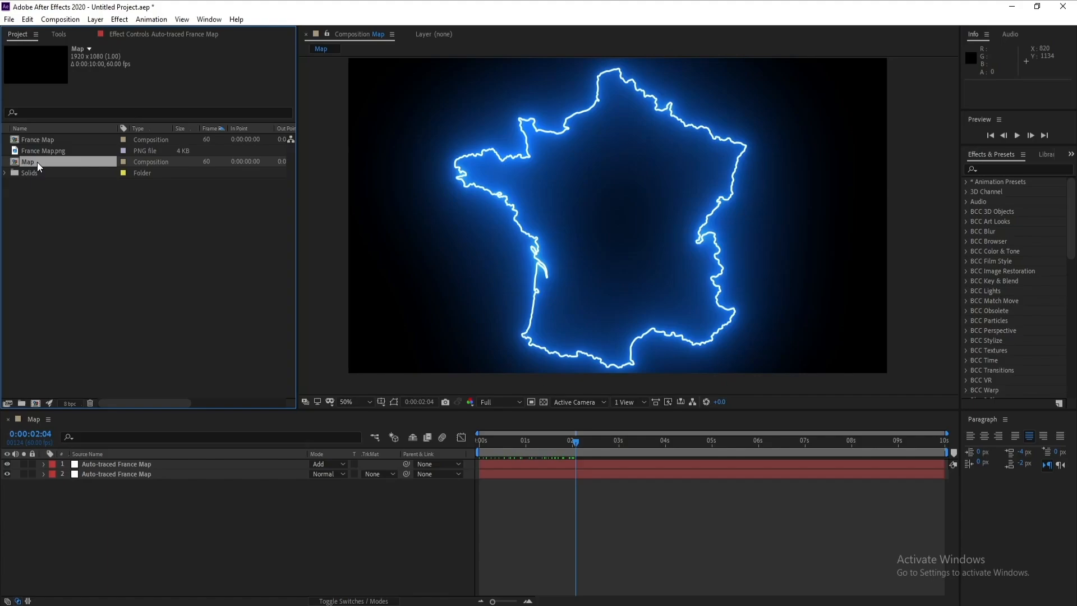
# - Duplicate the Map composition, open Map 2 and hide its top Auto-traced France Map layer
pyautogui.hotkey('ctrl', 'd')
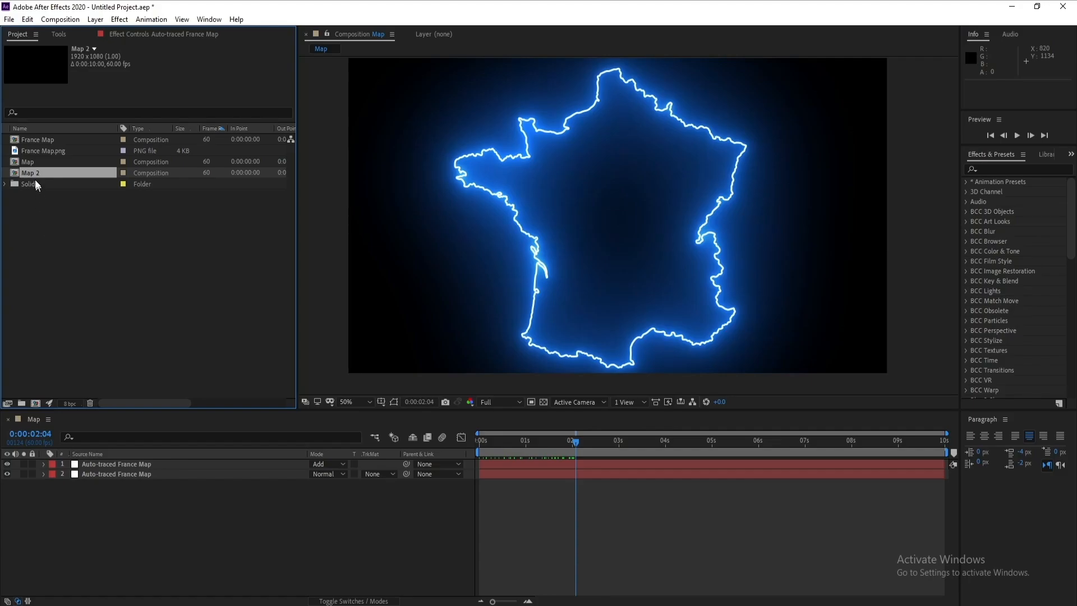
pyautogui.doubleClick(33, 172)
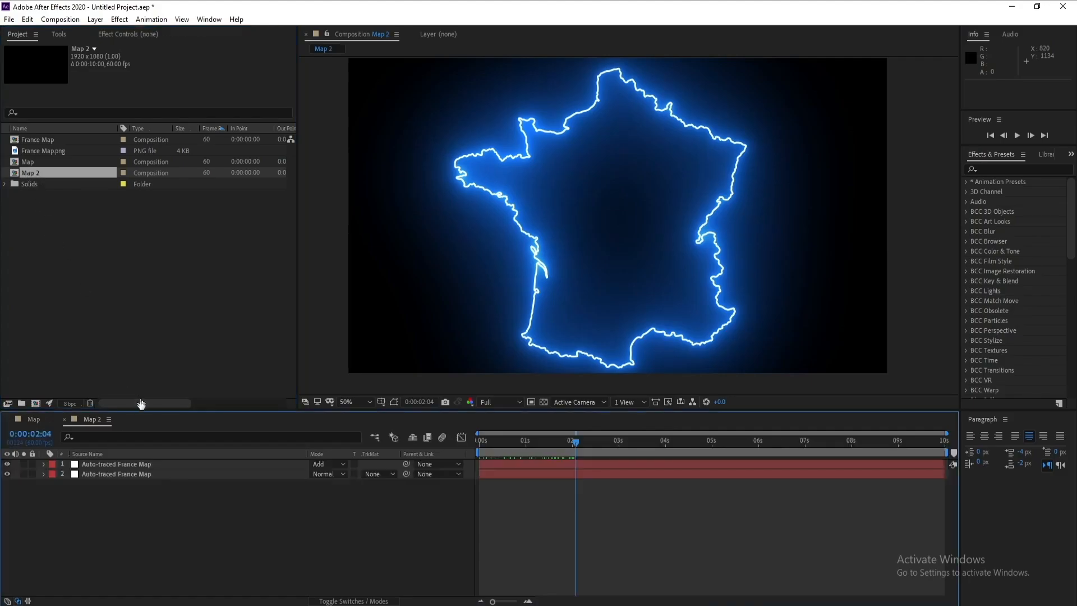
pyautogui.click(136, 455)
pyautogui.click(134, 465)
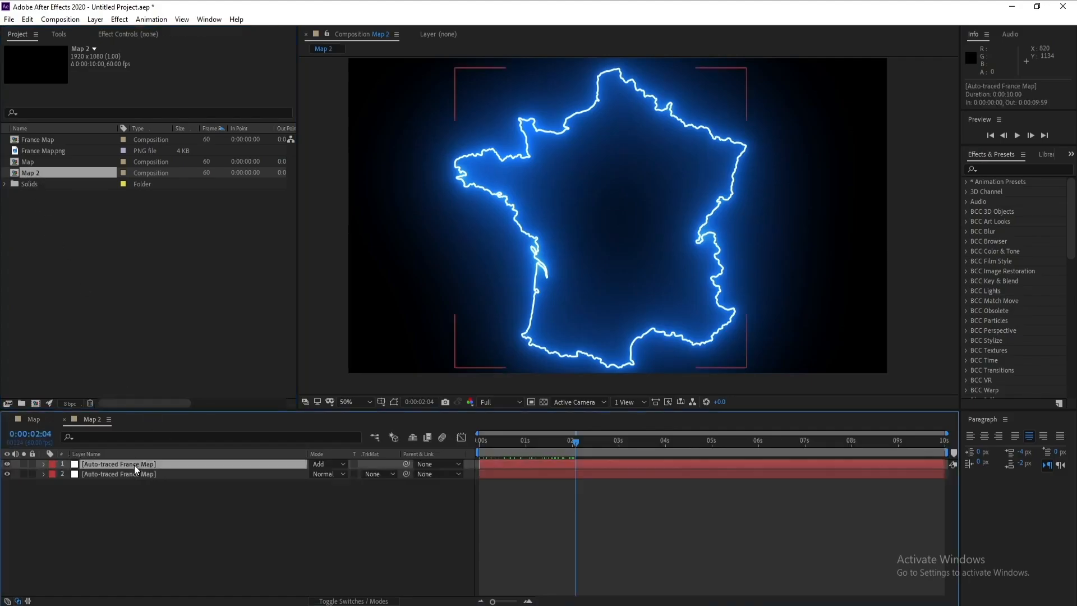
pyautogui.click(8, 465)
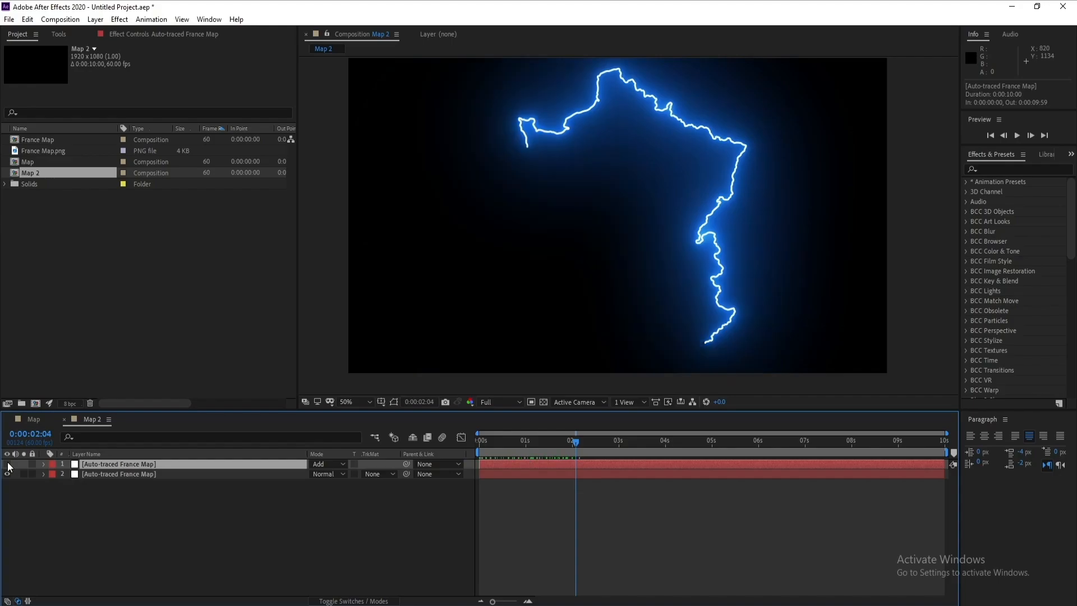
# - Remove the End Offset keyframes from the bottom layer's Saber in Map 2, set End Offset to 1% and return to the first frame
pyautogui.click(128, 473)
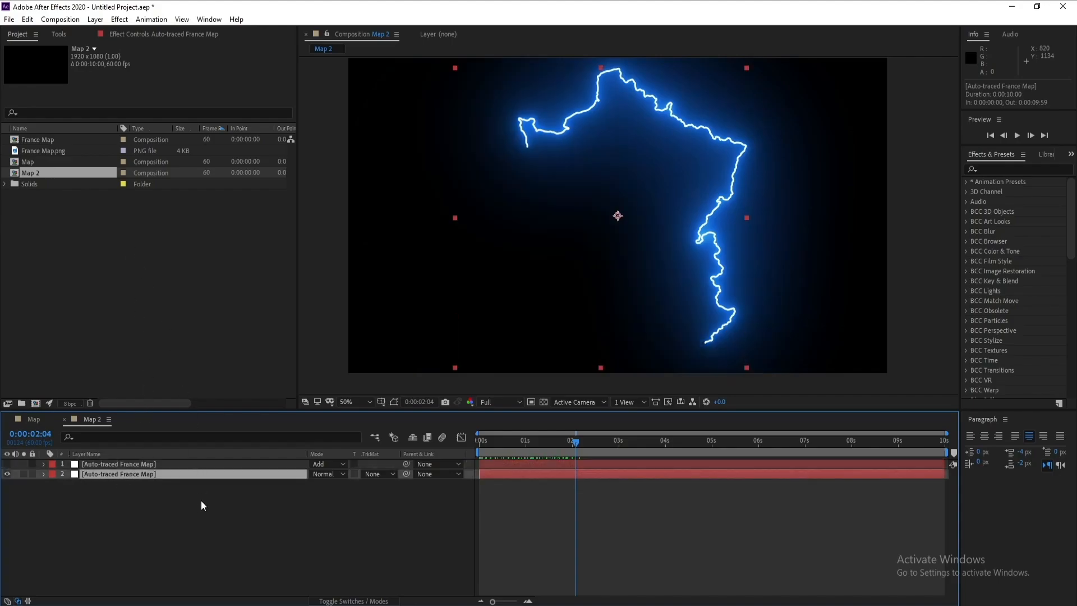
pyautogui.click(127, 32)
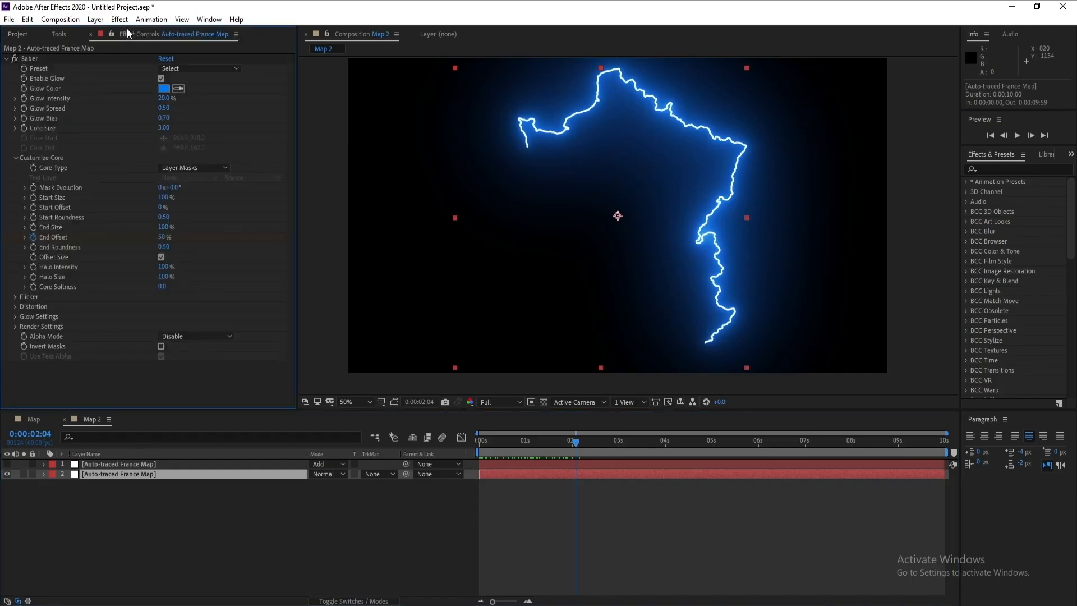
pyautogui.click(170, 236)
pyautogui.write('1')
pyautogui.press('Return')
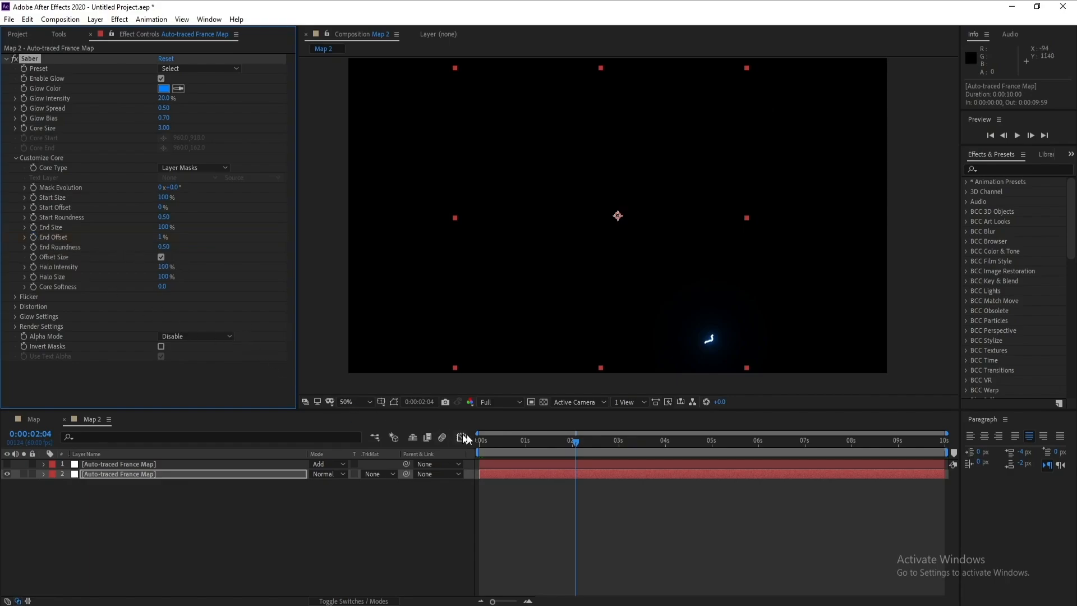
pyautogui.moveTo(577, 442); pyautogui.dragTo(450, 446)
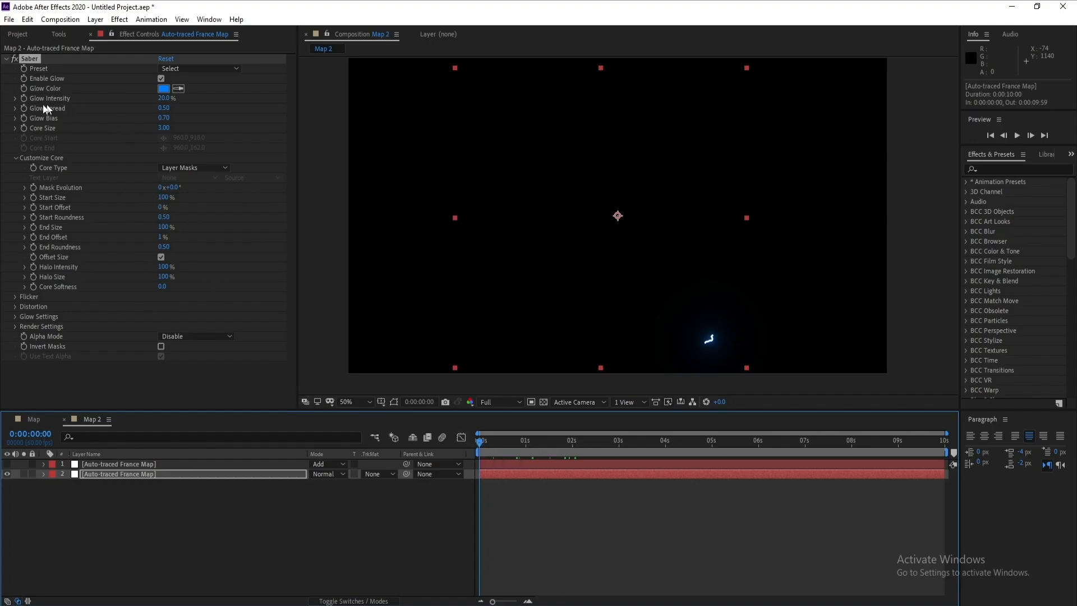
# - Set the bottom layer's Saber Glow Intensity to 50%, Glow Spread to 0.70, Glow Bias to 0.70 and Core Size to 6
pyautogui.click(164, 98)
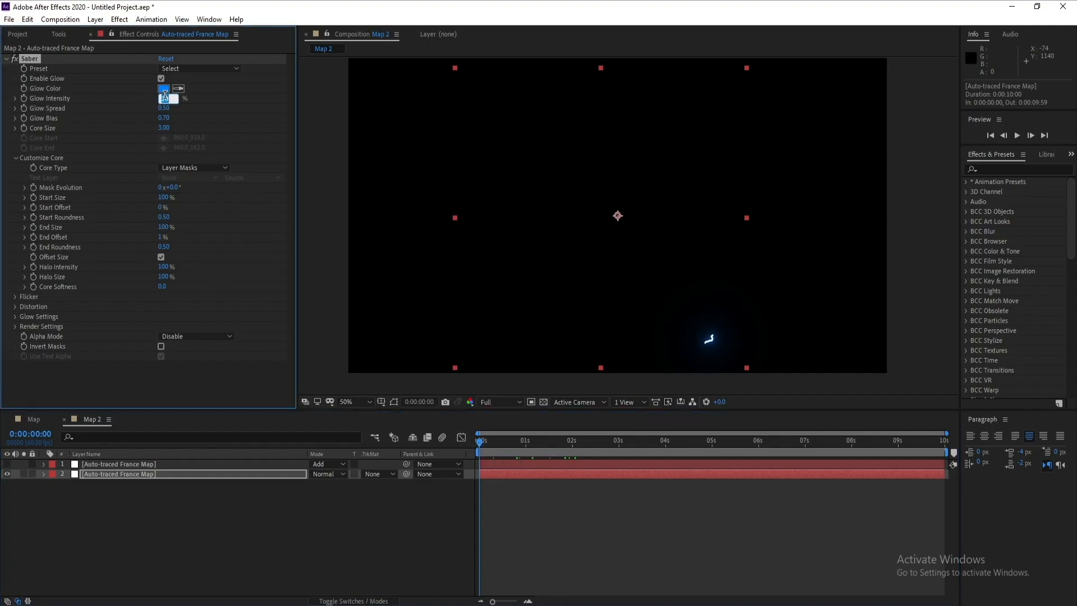
pyautogui.write('50')
pyautogui.click(166, 108)
pyautogui.write('0.')
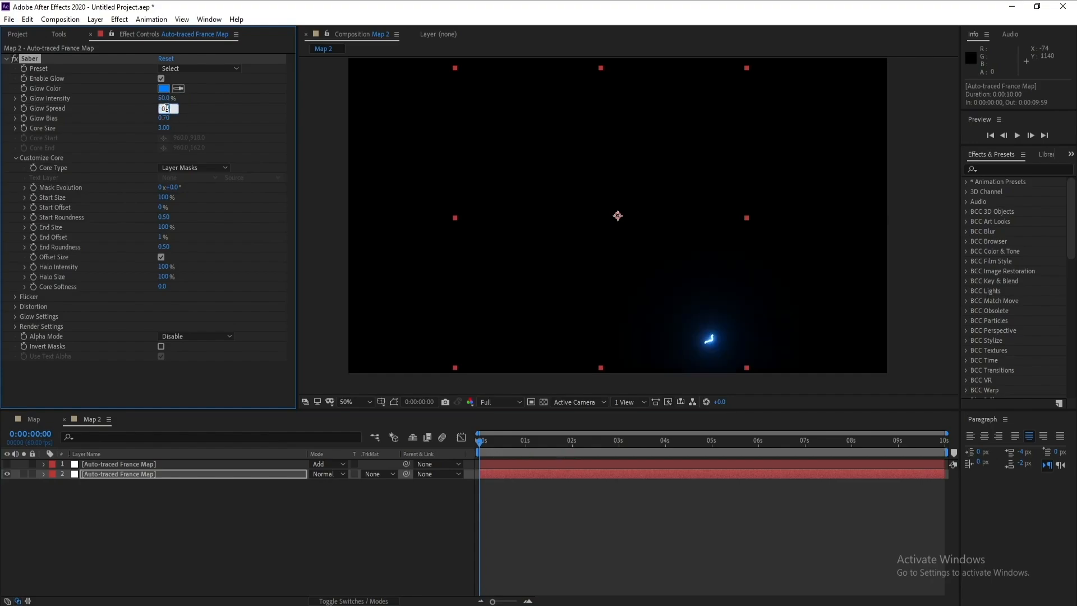
pyautogui.write('7')
pyautogui.click(168, 118)
pyautogui.write('0.7')
pyautogui.press('Tab')
pyautogui.click(163, 128)
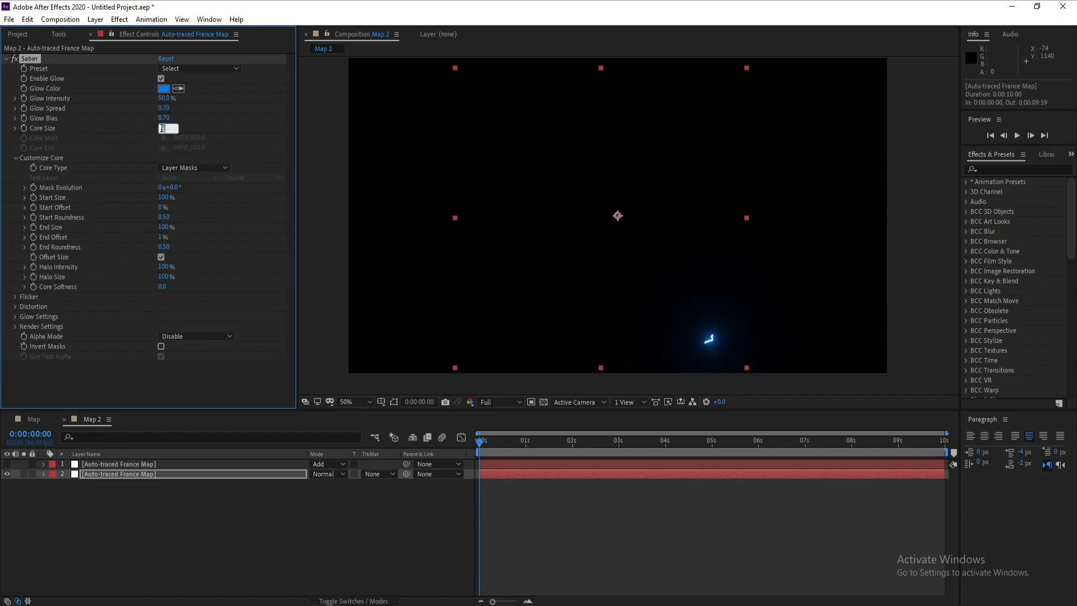
pyautogui.write('6')
pyautogui.press('Return')
# - Keyframe the bottom layer's Saber Mask Evolution at 0° on the first frame and at 180° at 0:00:02:00
pyautogui.click(476, 443)
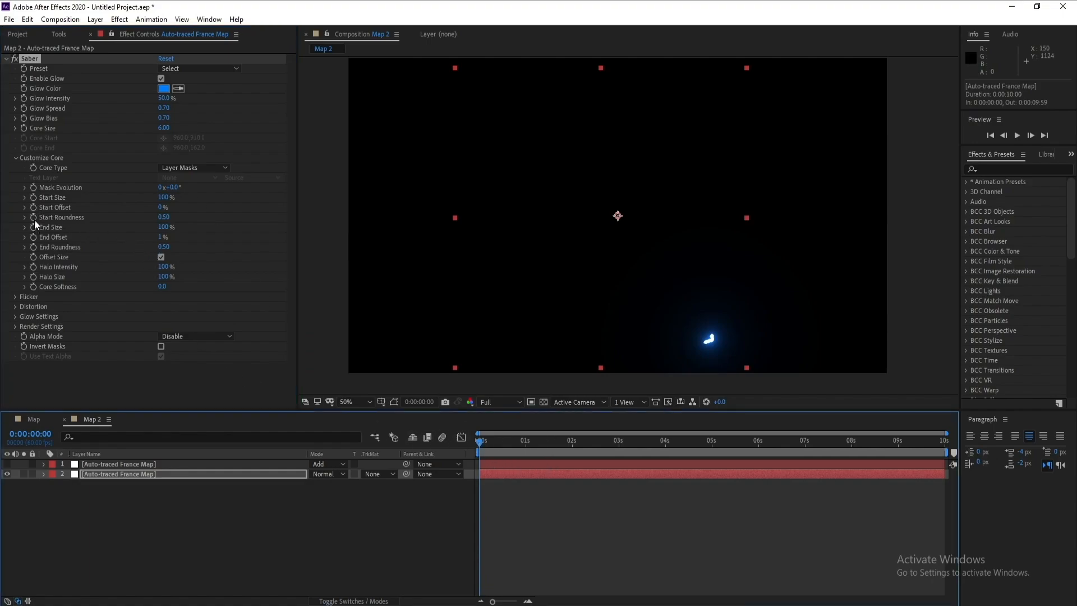
pyautogui.click(33, 188)
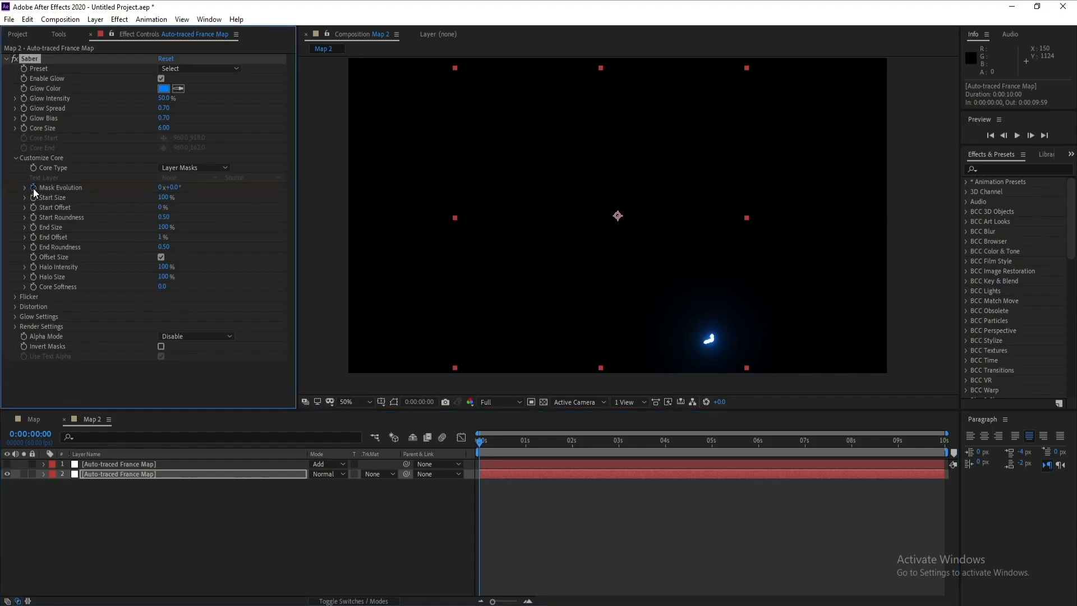
pyautogui.click(161, 346)
pyautogui.click(571, 443)
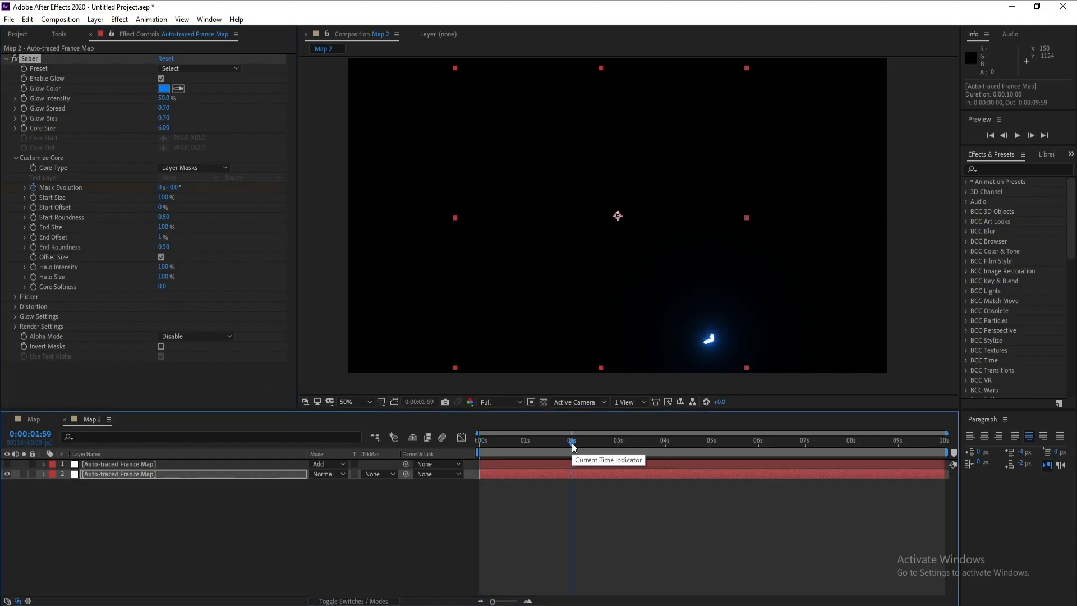
pyautogui.moveTo(493, 601)
pyautogui.mouseDown()
pyautogui.moveTo(554, 602)
pyautogui.moveTo(477, 604)
pyautogui.mouseUp()
pyautogui.click(737, 442)
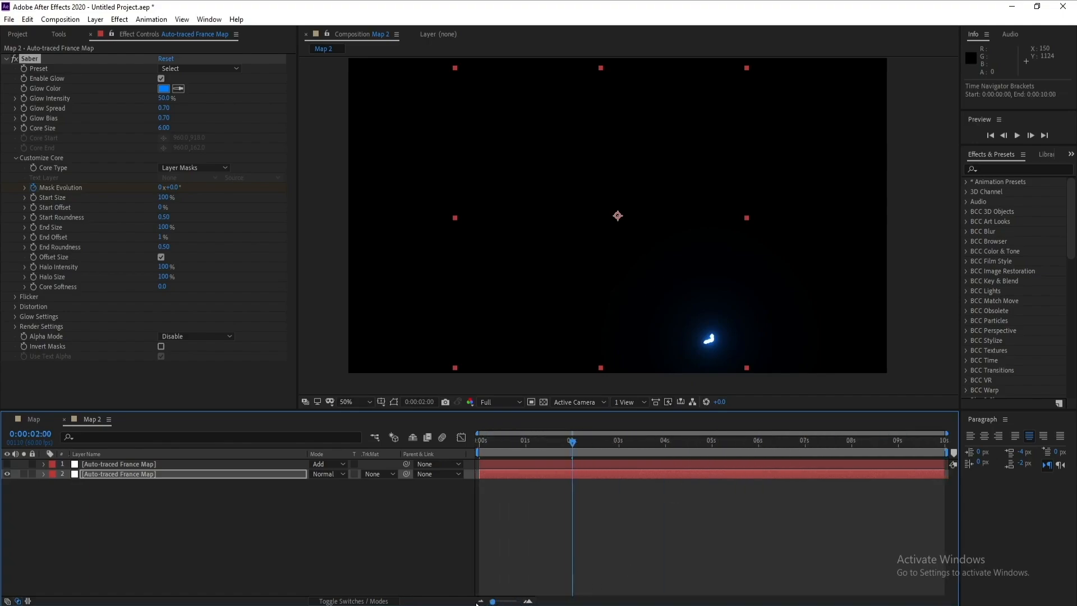
pyautogui.click(174, 188)
pyautogui.write('18')
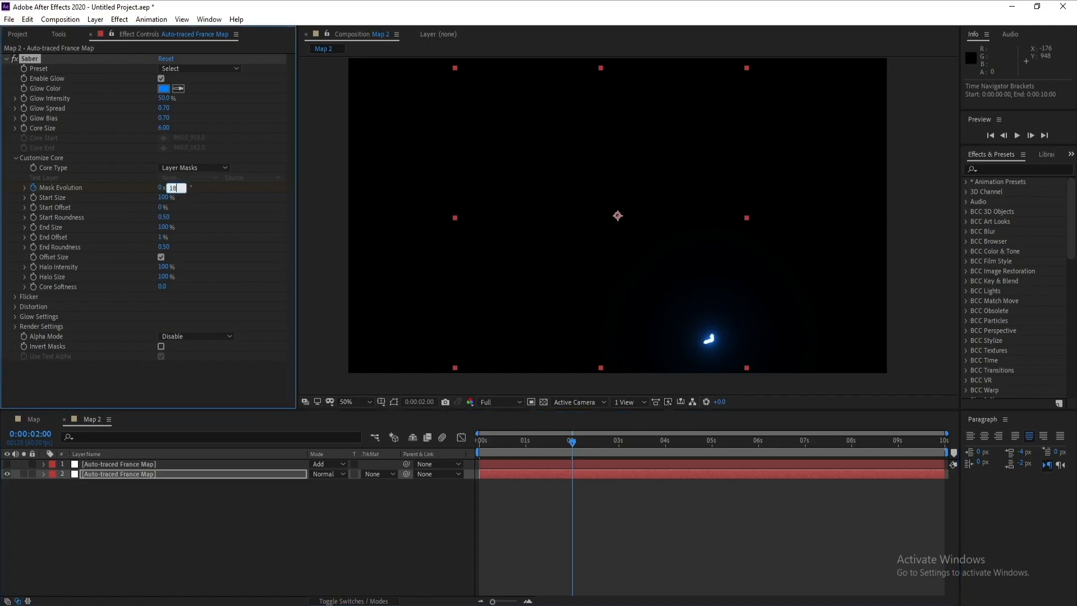
pyautogui.write('0')
pyautogui.press('Return')
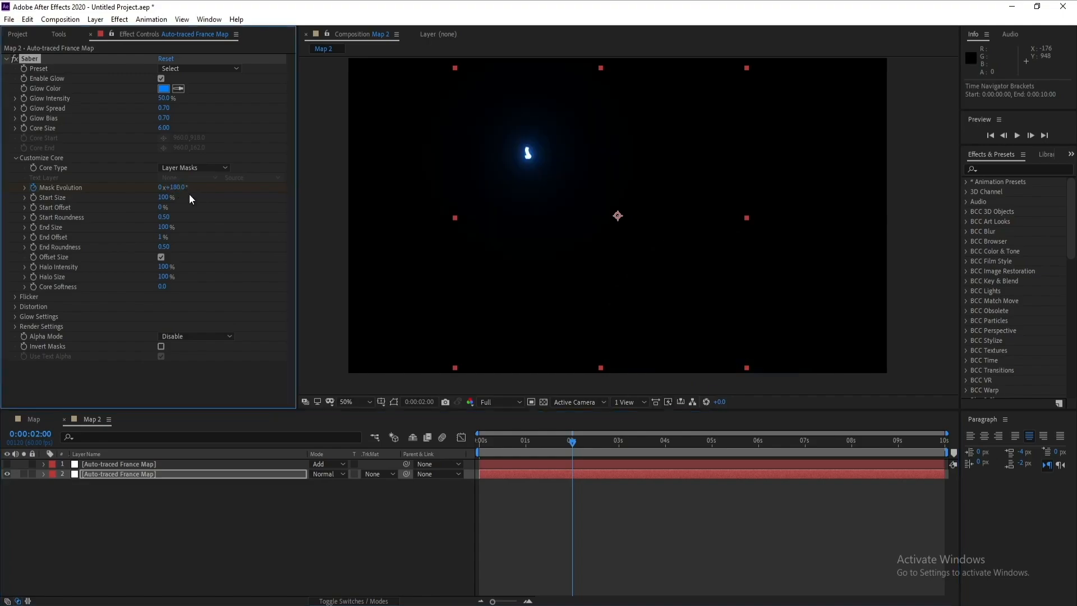
# - Scrub through the first two seconds of the travelling light segment, trying another preview resolution and returning to Full
pyautogui.moveTo(567, 446); pyautogui.dragTo(459, 445)
pyautogui.click(498, 401)
pyautogui.click(495, 402)
pyautogui.click(505, 462)
pyautogui.click(496, 401)
pyautogui.click(500, 430)
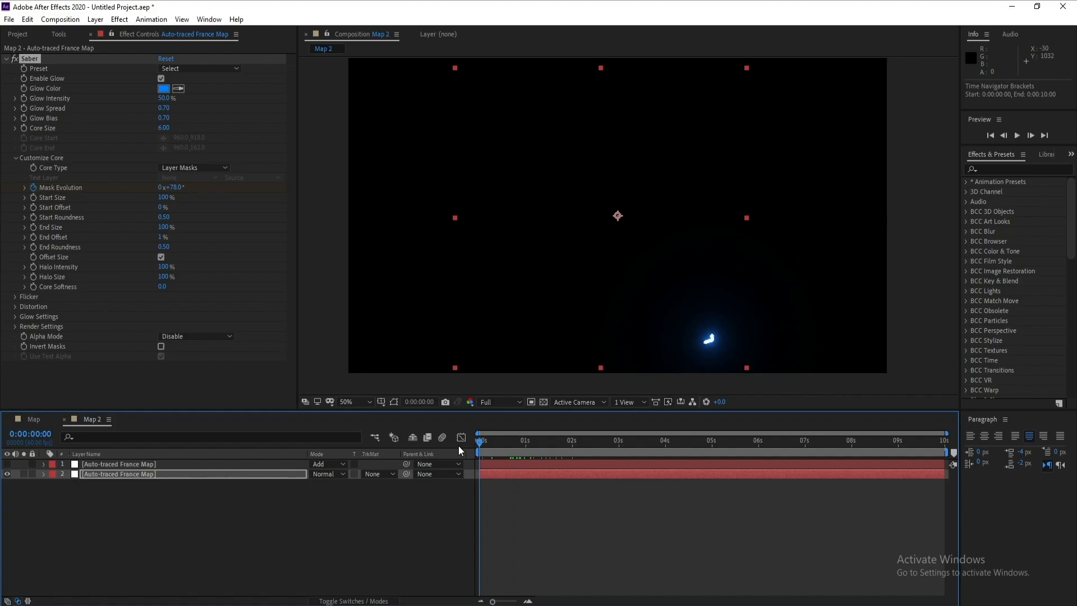
# - Duplicate the Map 2 composition, open Map 3, show its top layer and hide its bottom layer
pyautogui.click(17, 34)
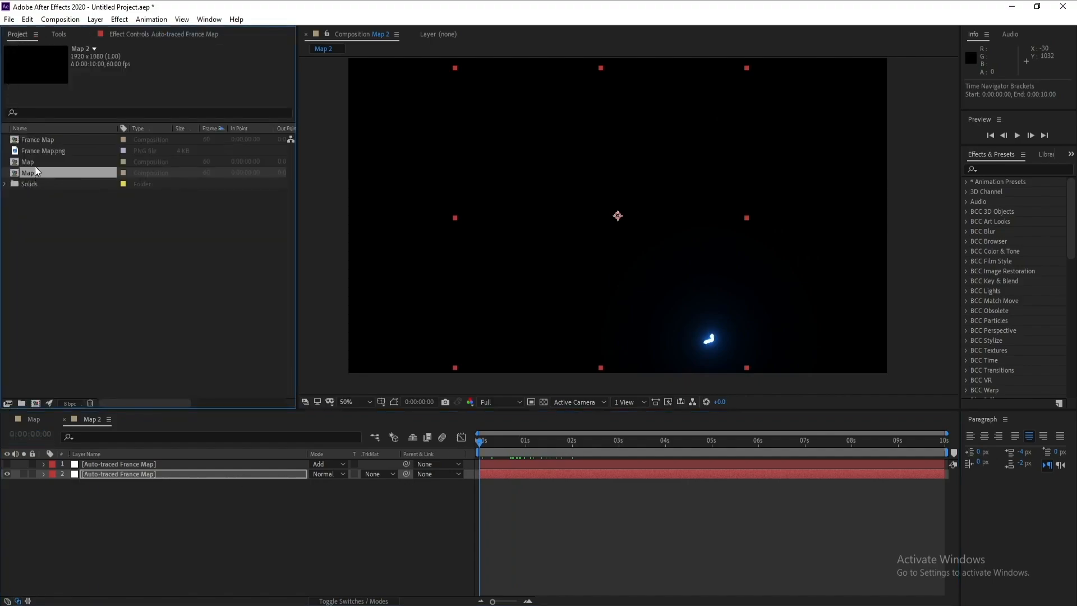
pyautogui.hotkey('ctrl', 'd')
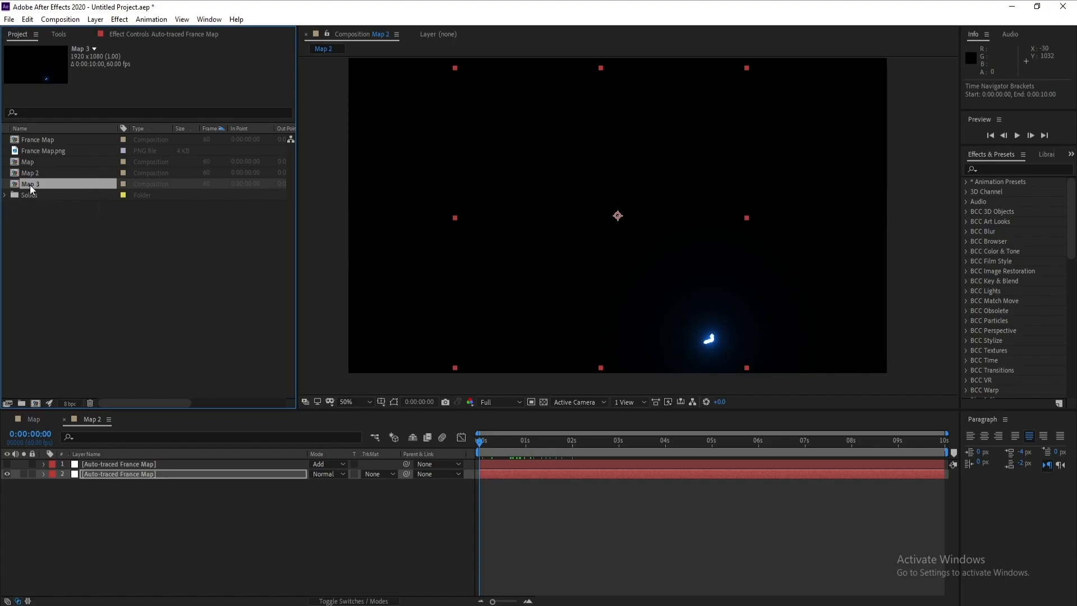
pyautogui.doubleClick(29, 184)
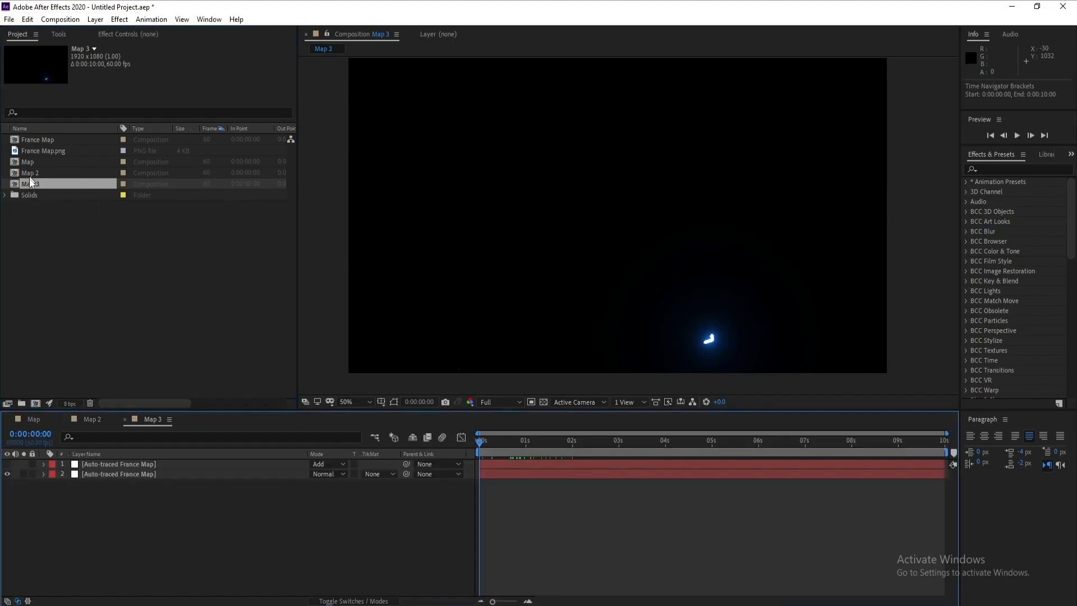
pyautogui.click(100, 464)
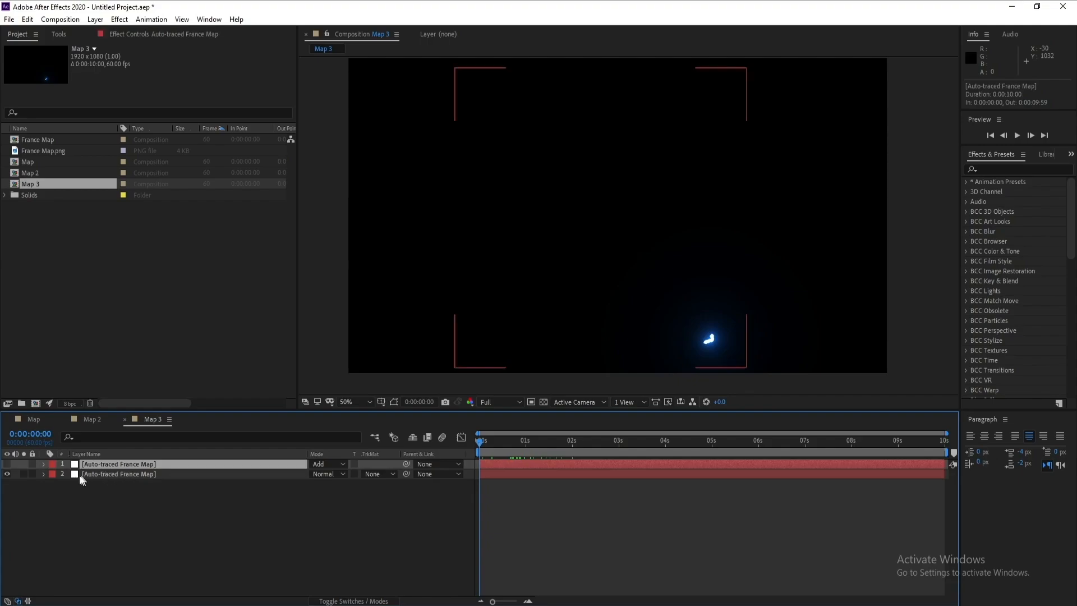
pyautogui.click(8, 474)
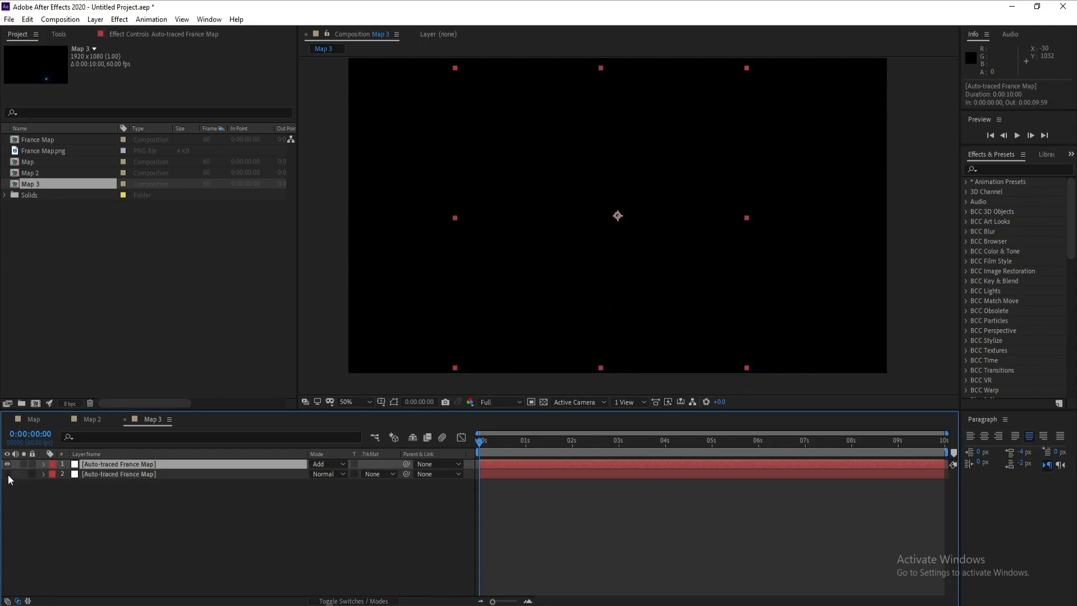
# - Remove the top layer's Saber Start Offset keyframes and set Start Offset to 1% and End Offset to 0%
pyautogui.moveTo(524, 450); pyautogui.dragTo(586, 443)
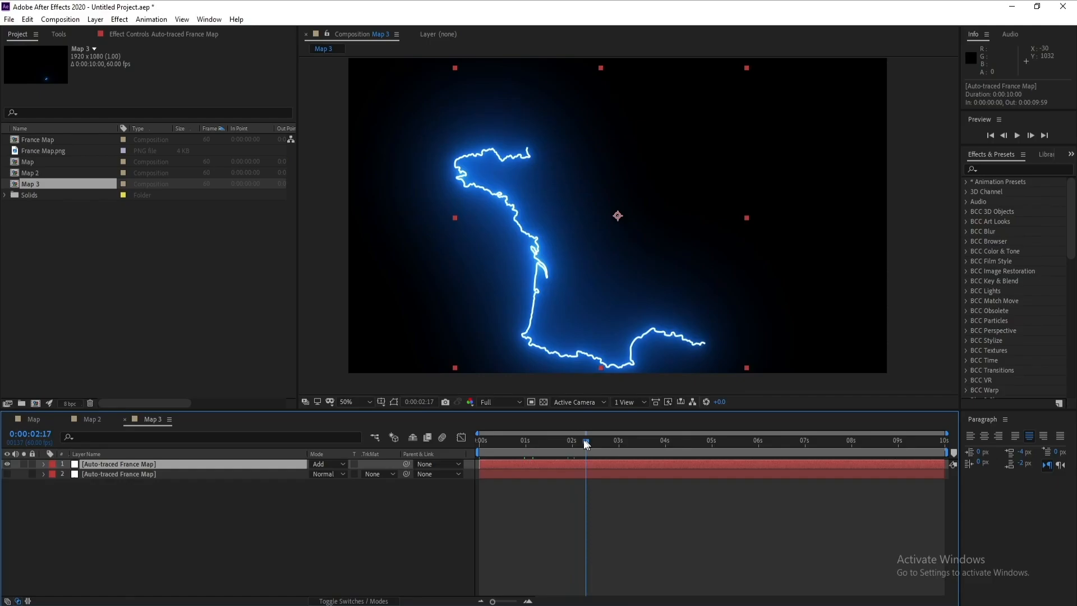
pyautogui.click(126, 35)
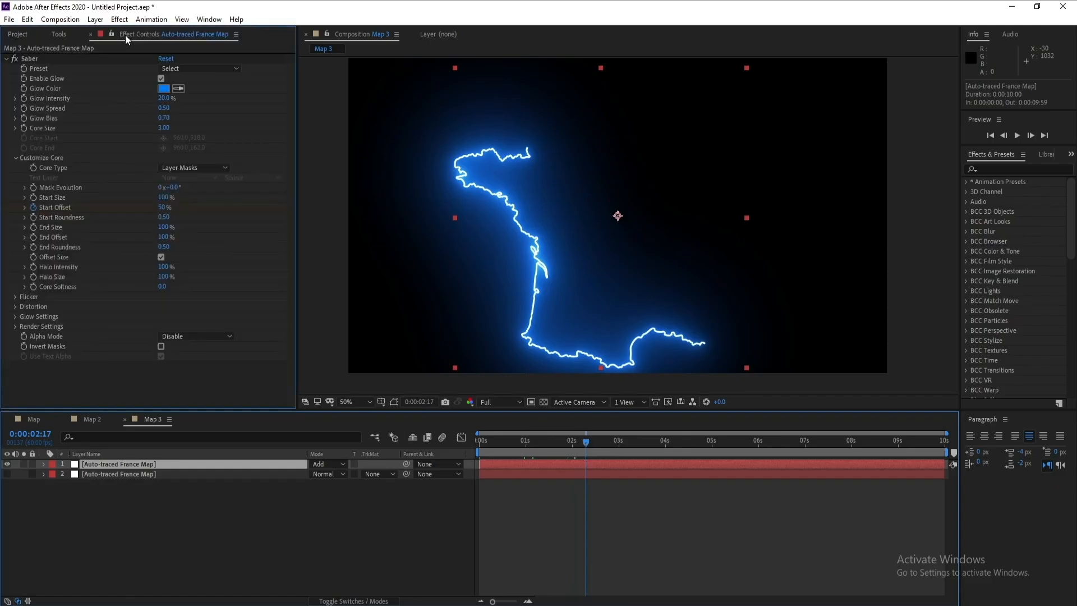
pyautogui.click(33, 207)
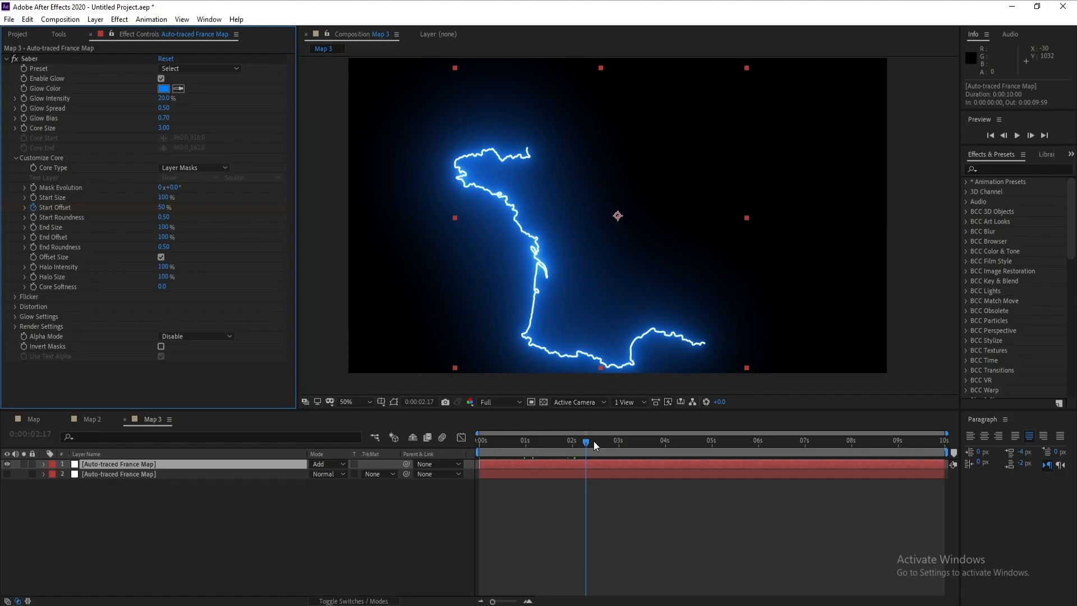
pyautogui.moveTo(593, 441); pyautogui.dragTo(552, 447)
pyautogui.click(163, 208)
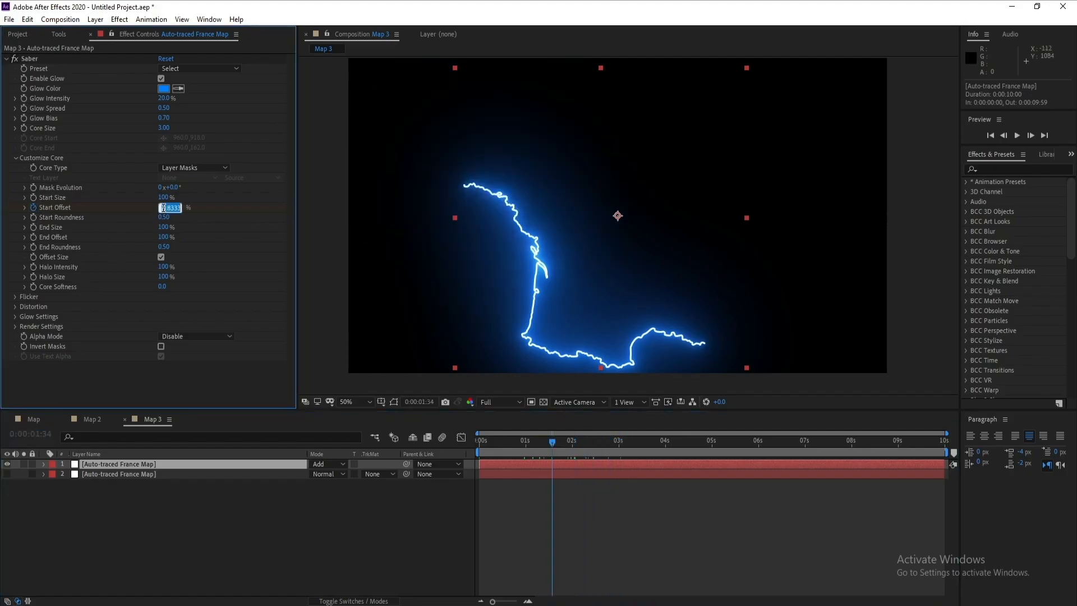
pyautogui.write('1')
pyautogui.press('Return')
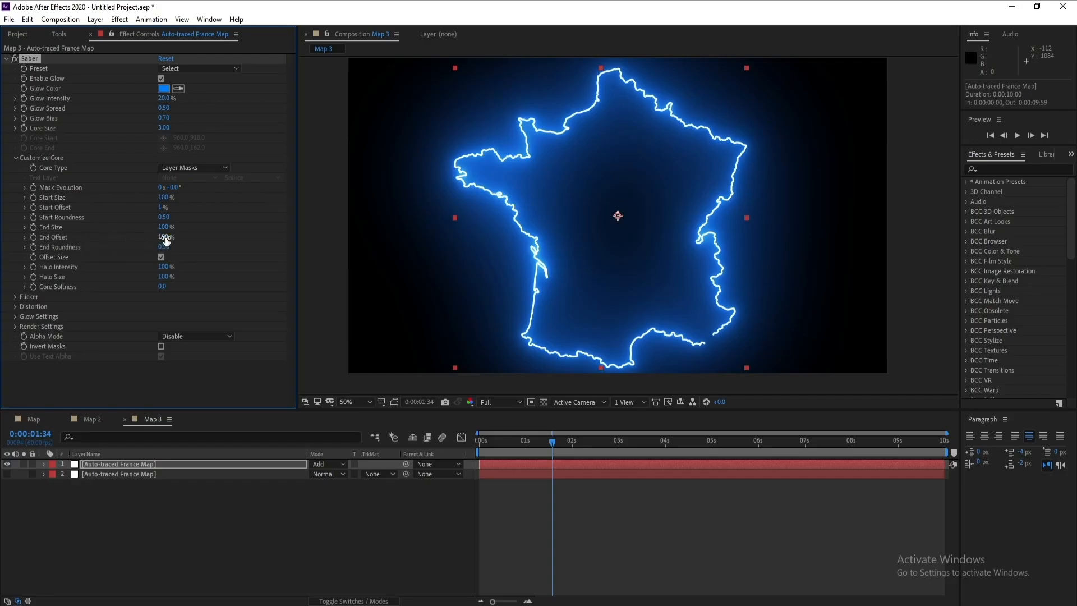
pyautogui.moveTo(160, 237); pyautogui.dragTo(95, 242)
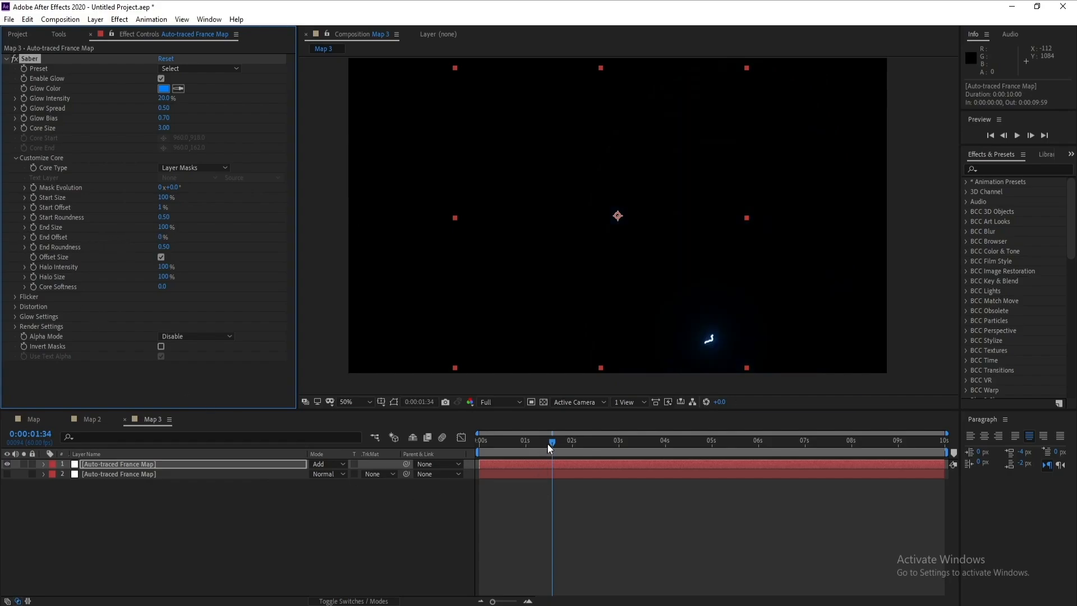
# - Set the top layer's Saber Glow Intensity to 50%, Glow Spread to 0.70 and Core Size to 6
pyautogui.moveTo(546, 443); pyautogui.dragTo(517, 449)
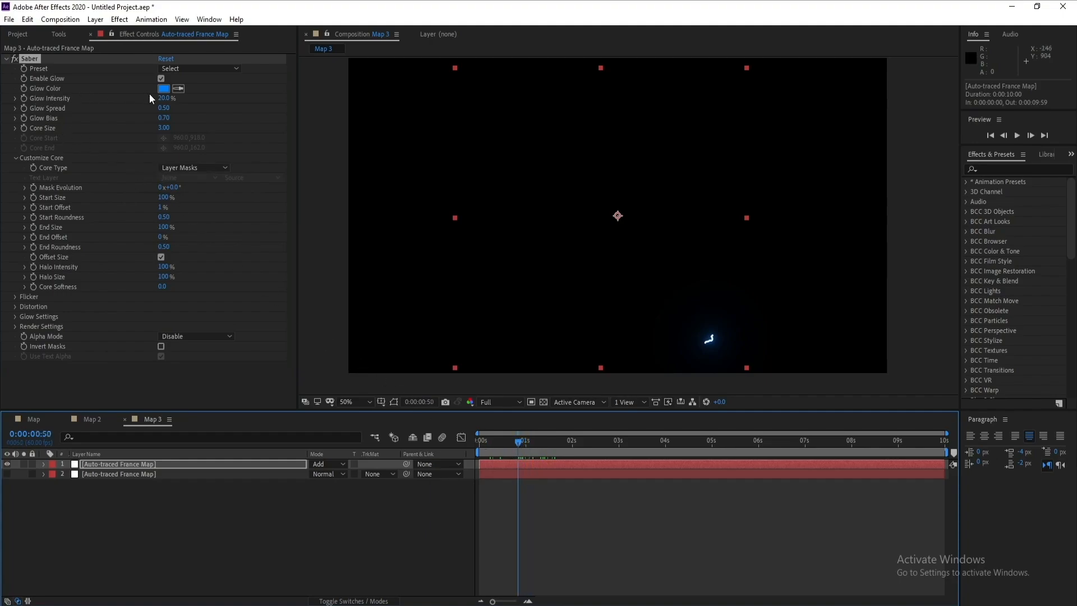
pyautogui.click(164, 99)
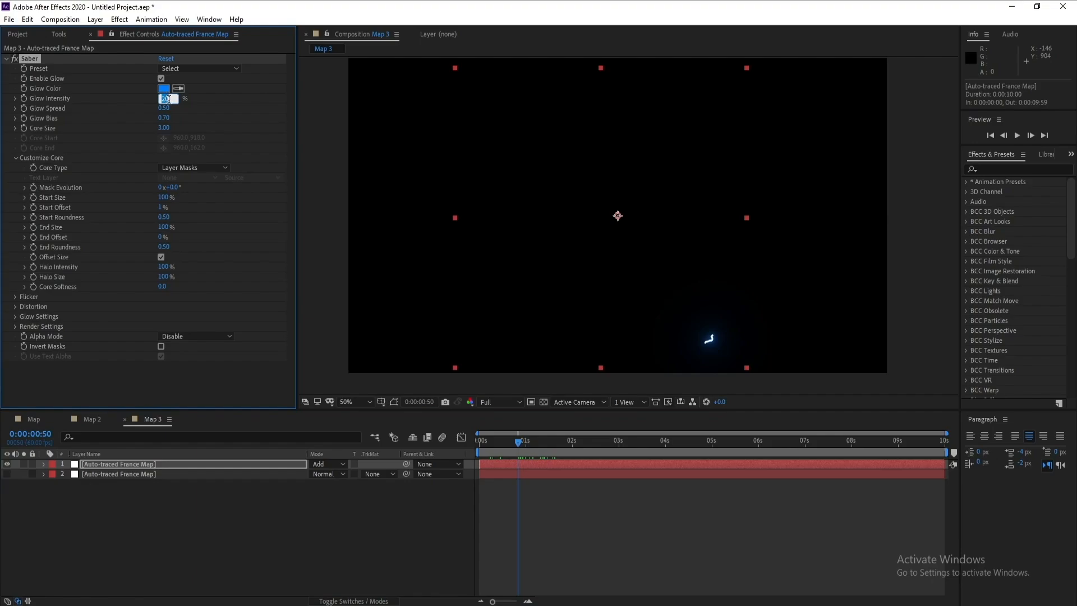
pyautogui.write('50')
pyautogui.click(163, 110)
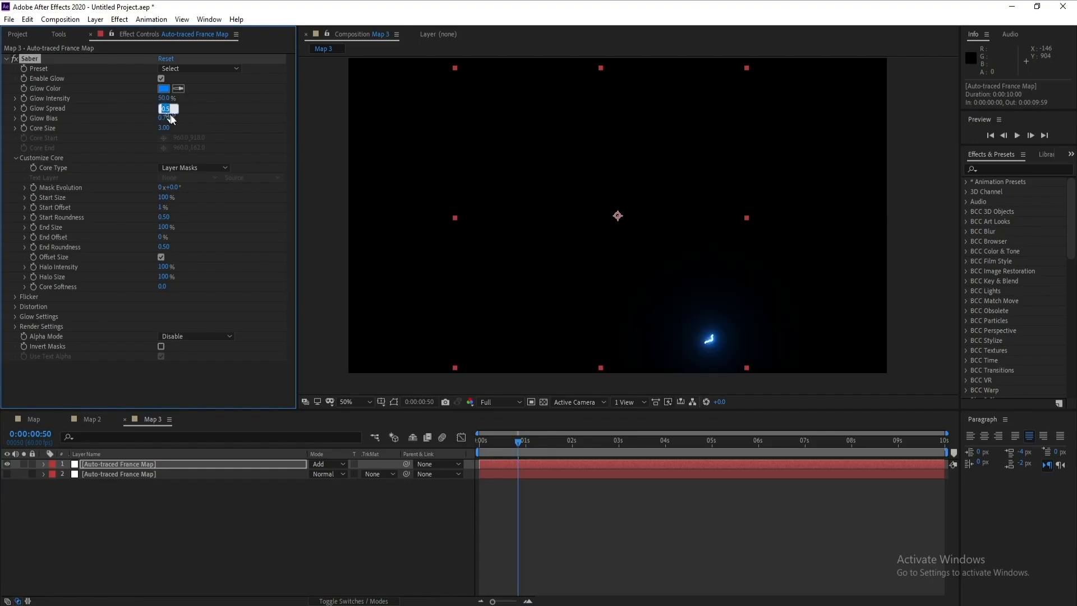
pyautogui.write('0.7')
pyautogui.press('Return')
pyautogui.click(164, 127)
pyautogui.write('1')
pyautogui.press('Return')
# - Keyframe the top layer's Saber Mask Evolution at 0° on the first frame and at -180° at 0:00:02:00
pyautogui.moveTo(521, 445); pyautogui.dragTo(452, 448)
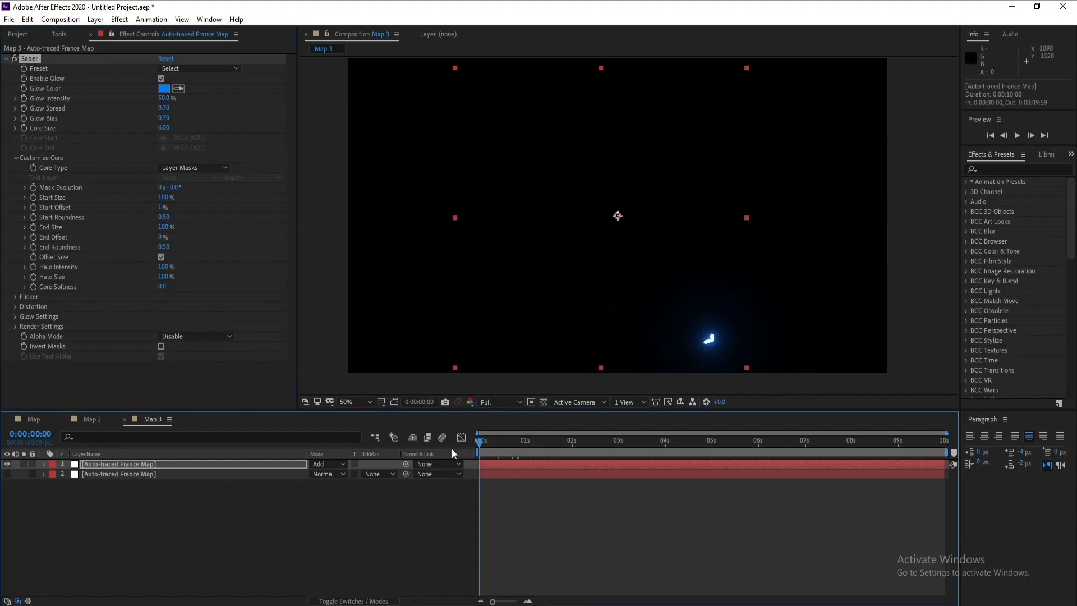
pyautogui.click(33, 188)
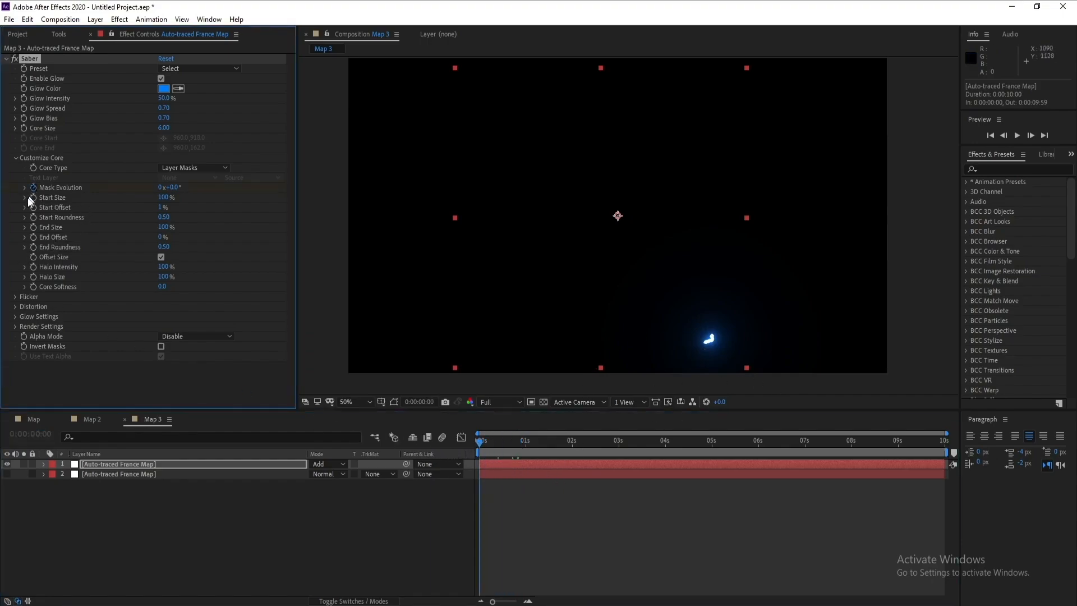
pyautogui.click(572, 445)
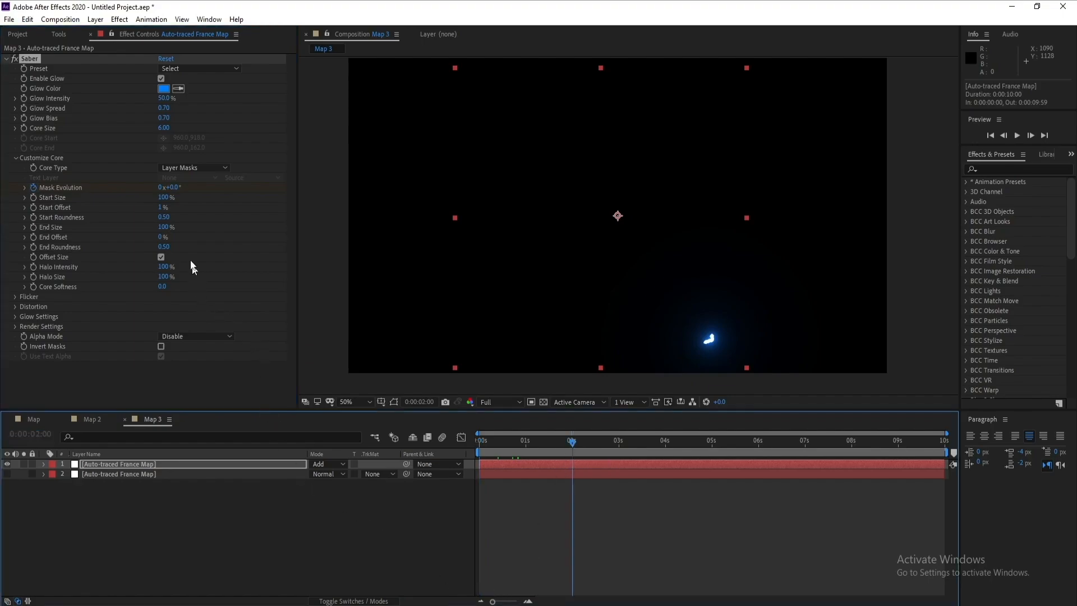
pyautogui.click(175, 188)
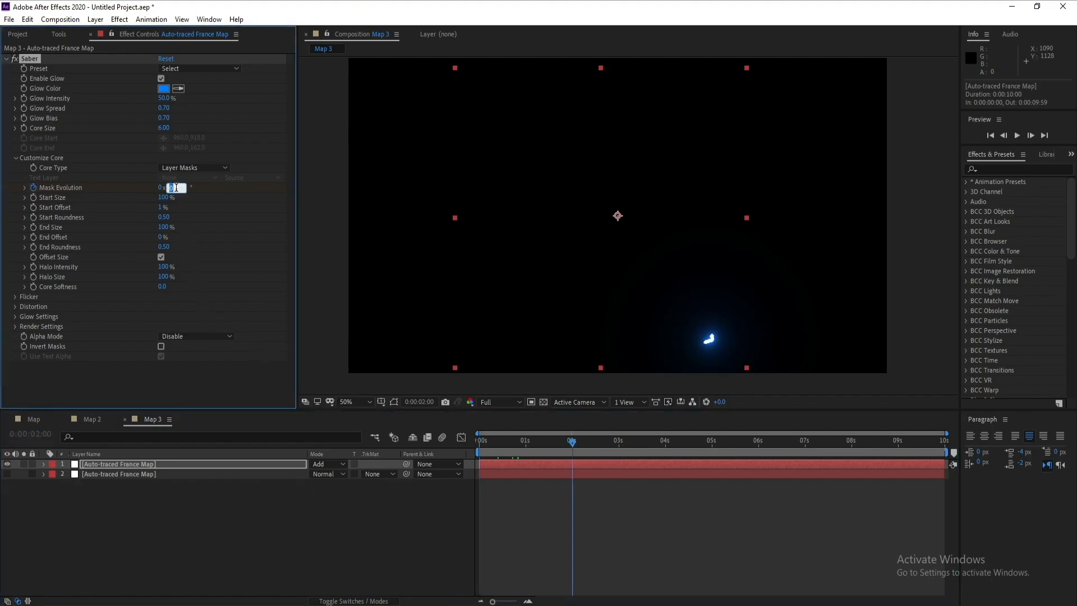
pyautogui.write('-18')
pyautogui.press('Return')
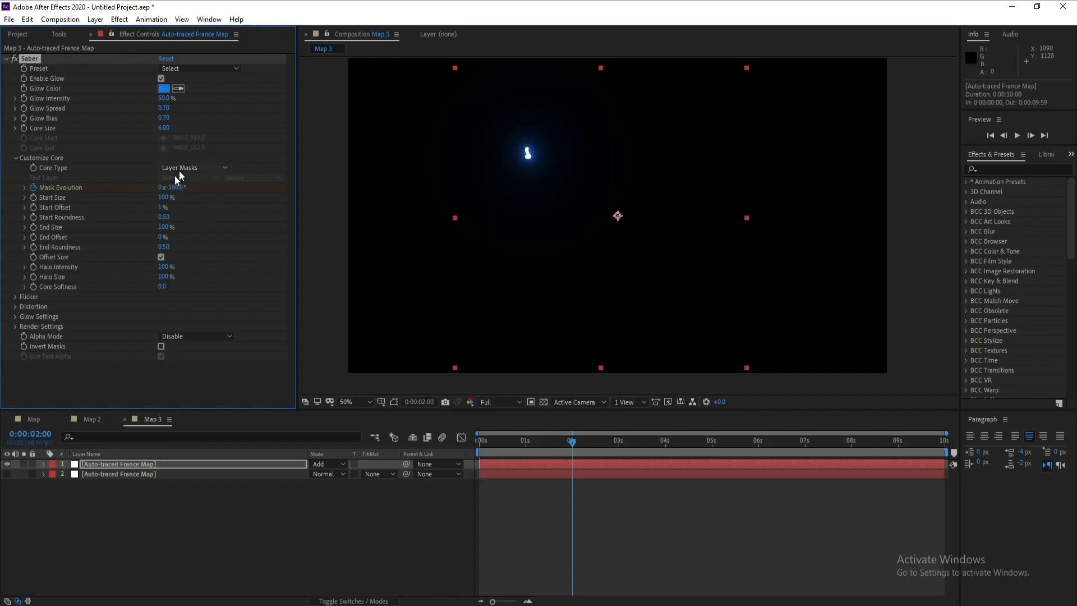
pyautogui.moveTo(570, 442); pyautogui.dragTo(539, 443)
# - Add the Map 2 and Map 3 compositions to the Map composition beneath the two auto-traced layers
pyautogui.click(35, 419)
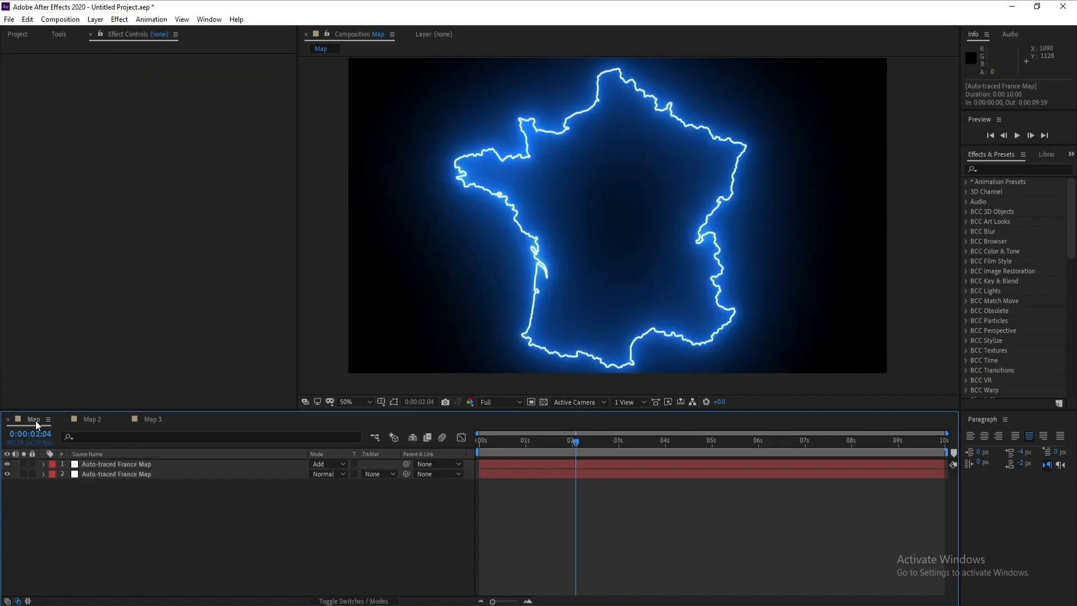
pyautogui.click(25, 22)
pyautogui.click(7, 34)
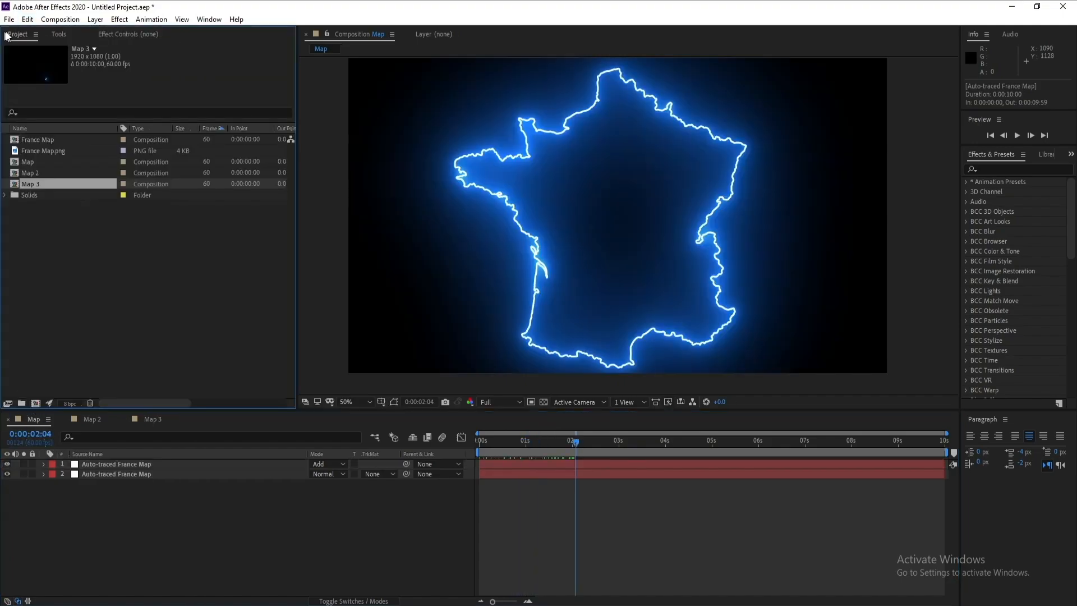
pyautogui.click(32, 174)
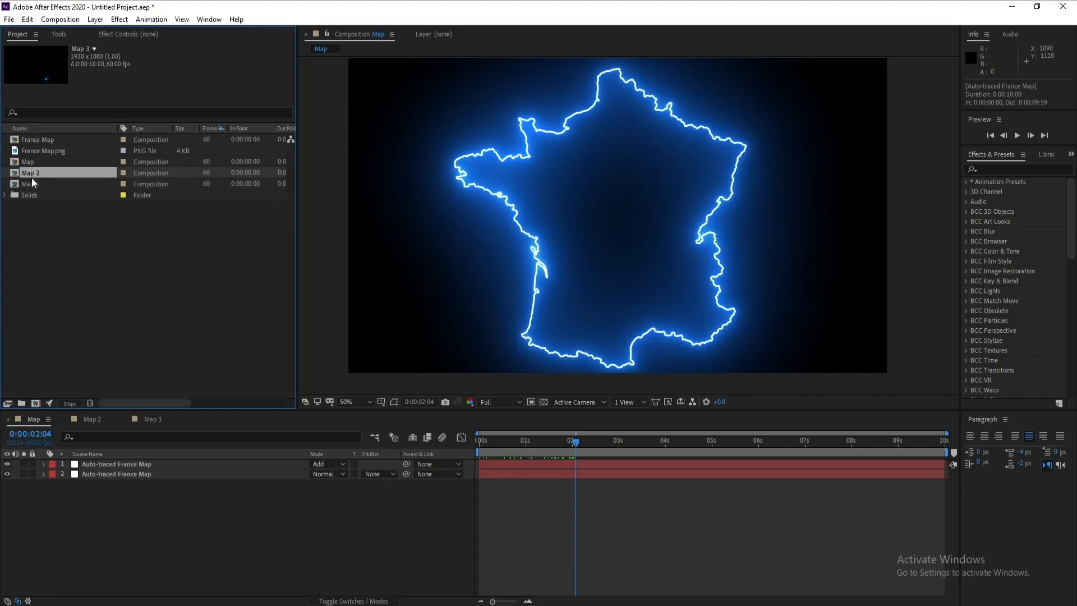
pyautogui.keyDown('shift'); pyautogui.click(37, 184); pyautogui.keyUp('shift')
pyautogui.moveTo(38, 186); pyautogui.dragTo(109, 497)
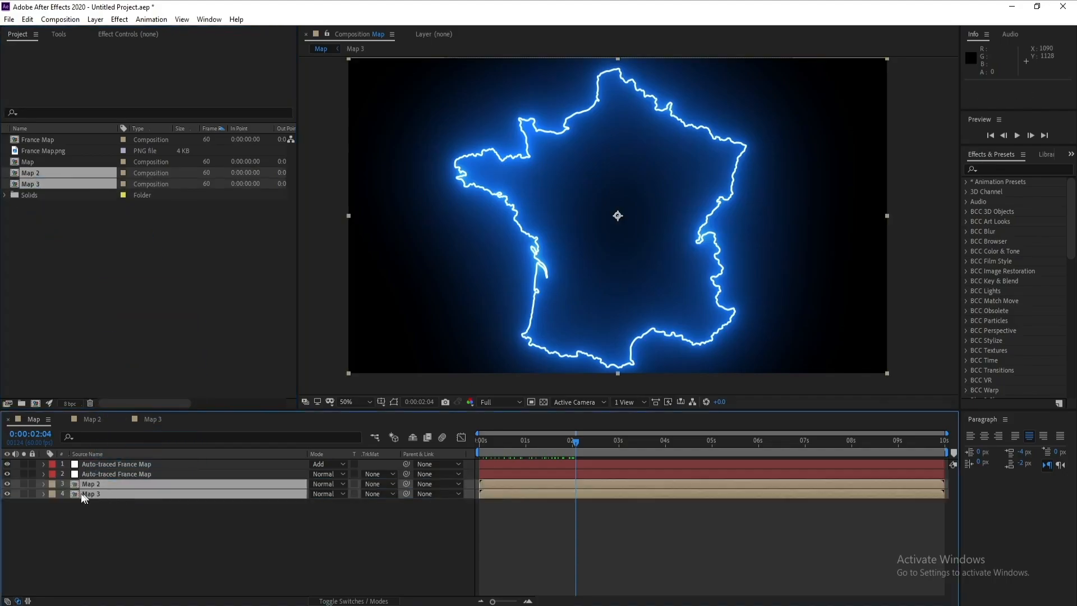
# - Set the blending mode of the lower auto-traced layer and of the Map 2 layer to Add
pyautogui.click(247, 503)
pyautogui.click(324, 474)
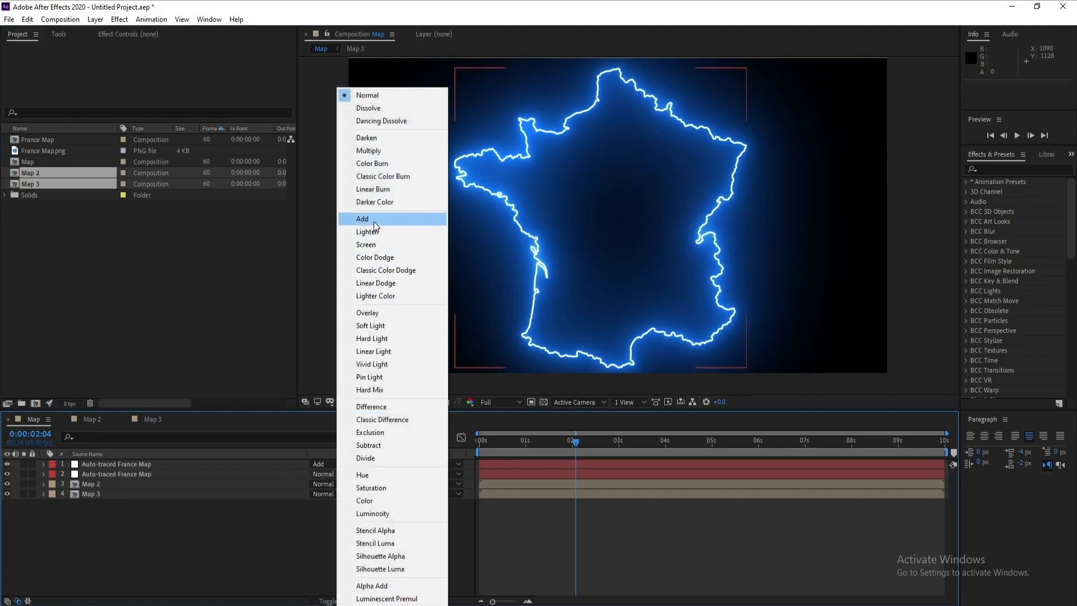
pyautogui.click(372, 220)
pyautogui.click(334, 482)
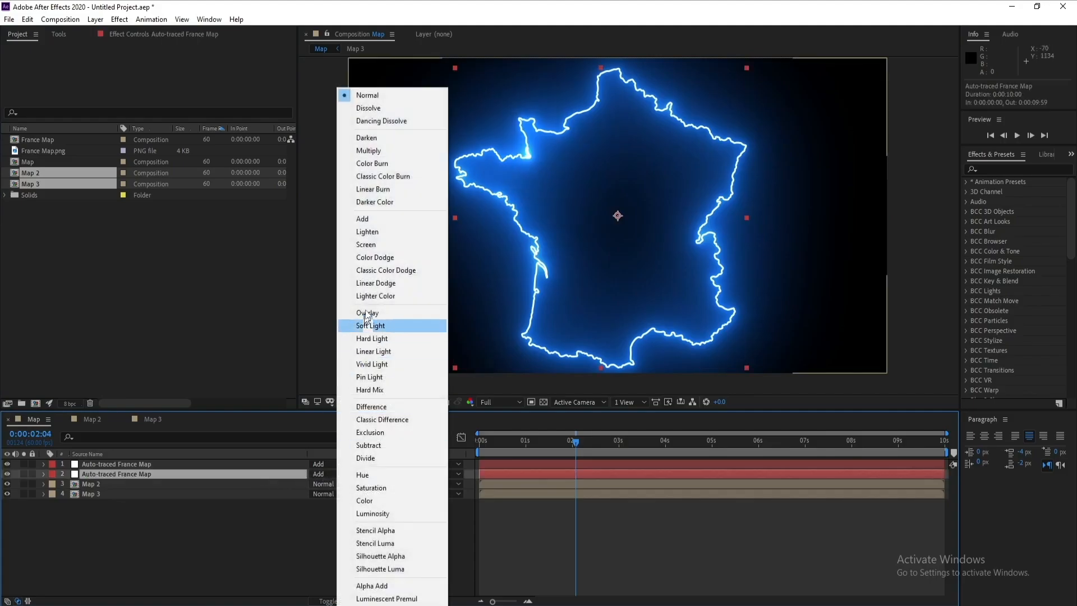
pyautogui.click(372, 222)
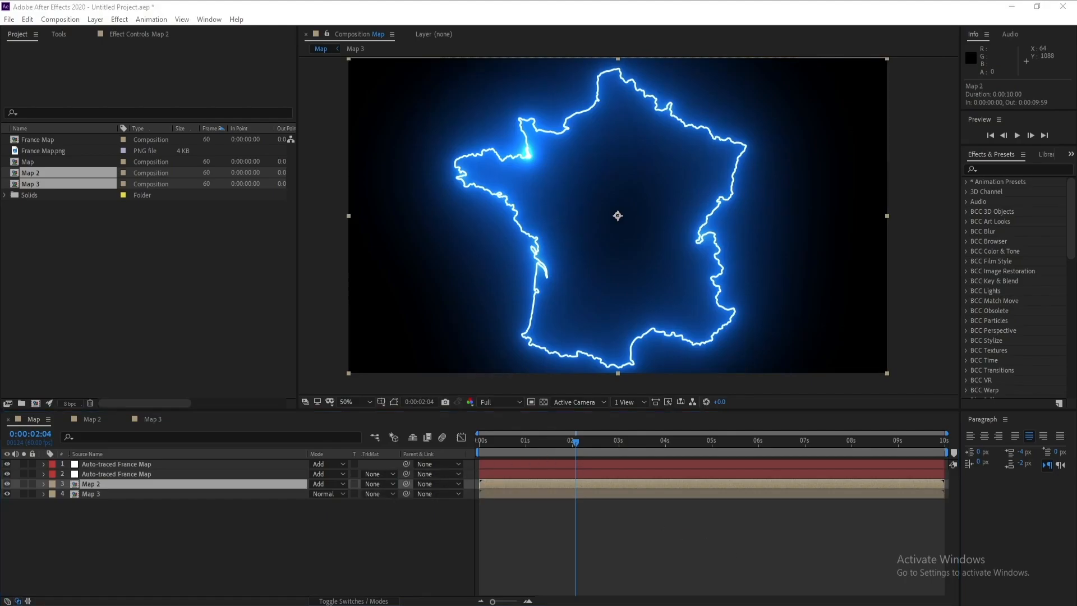
pyautogui.press('XF86AudioRaiseVolume')
pyautogui.press('XF86AudioRaiseVolume')
pyautogui.press('XF86AudioRaiseVolume')
pyautogui.press('XF86AudioRaiseVolume')
pyautogui.press('XF86AudioRaiseVolume')
pyautogui.press('XF86AudioRaiseVolume')
pyautogui.press('XF86AudioRaiseVolume')
pyautogui.press('XF86AudioRaiseVolume')
pyautogui.press('XF86AudioRaiseVolume')
pyautogui.press('XF86AudioRaiseVolume')
pyautogui.click(683, 589)
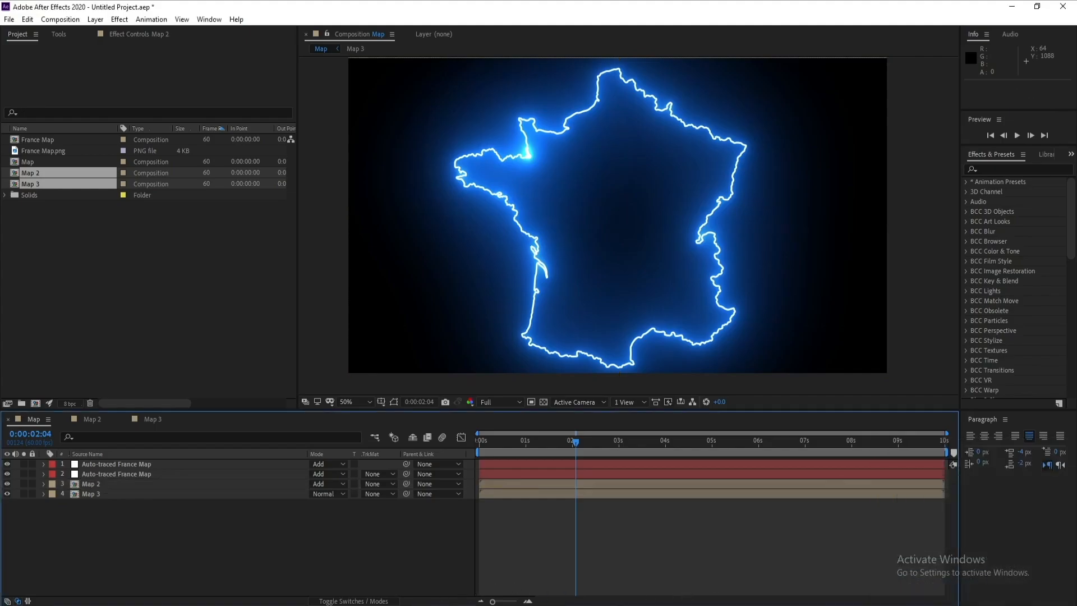
# - Solo the Map 2 and Map 3 layers and scrub through their travelling light segments
pyautogui.click(550, 443)
pyautogui.moveTo(551, 443); pyautogui.dragTo(544, 443)
pyautogui.click(102, 486)
pyautogui.click(24, 486)
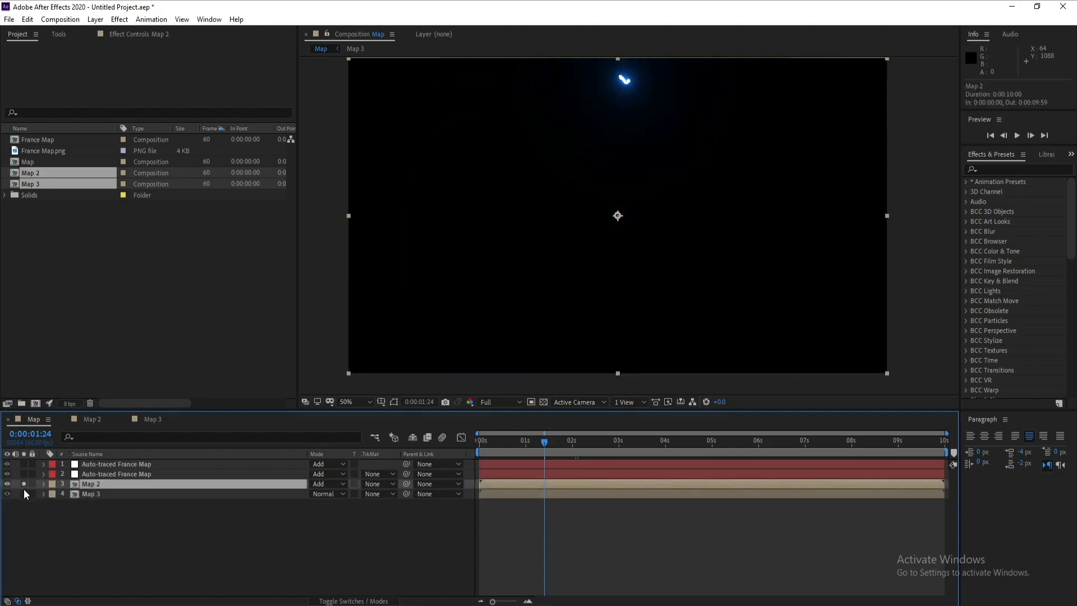
pyautogui.click(24, 491)
pyautogui.hotkey('ctrl', 's')
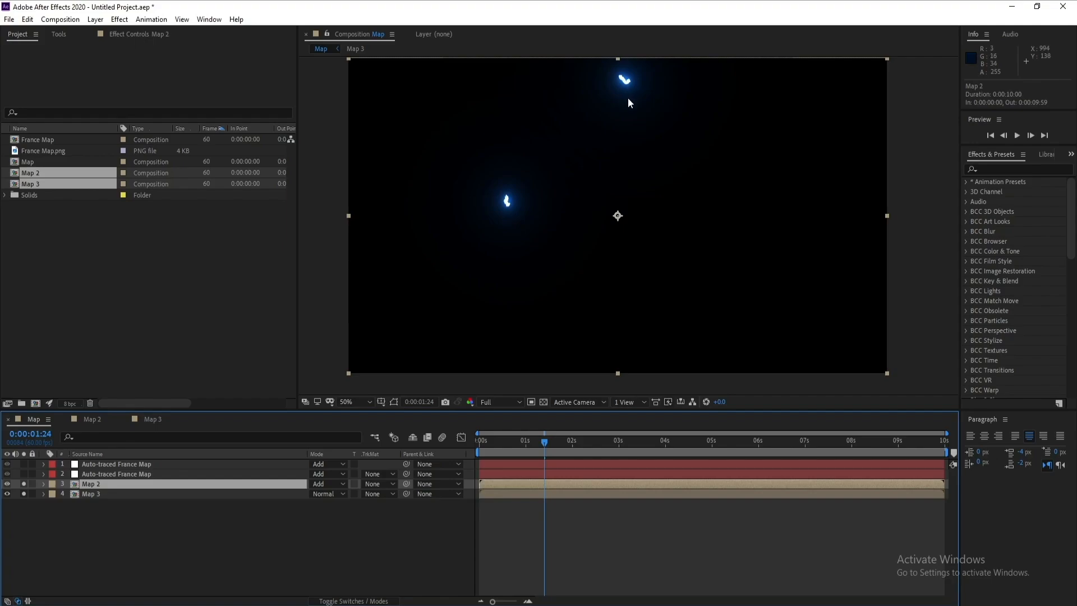
pyautogui.moveTo(557, 445); pyautogui.dragTo(528, 459)
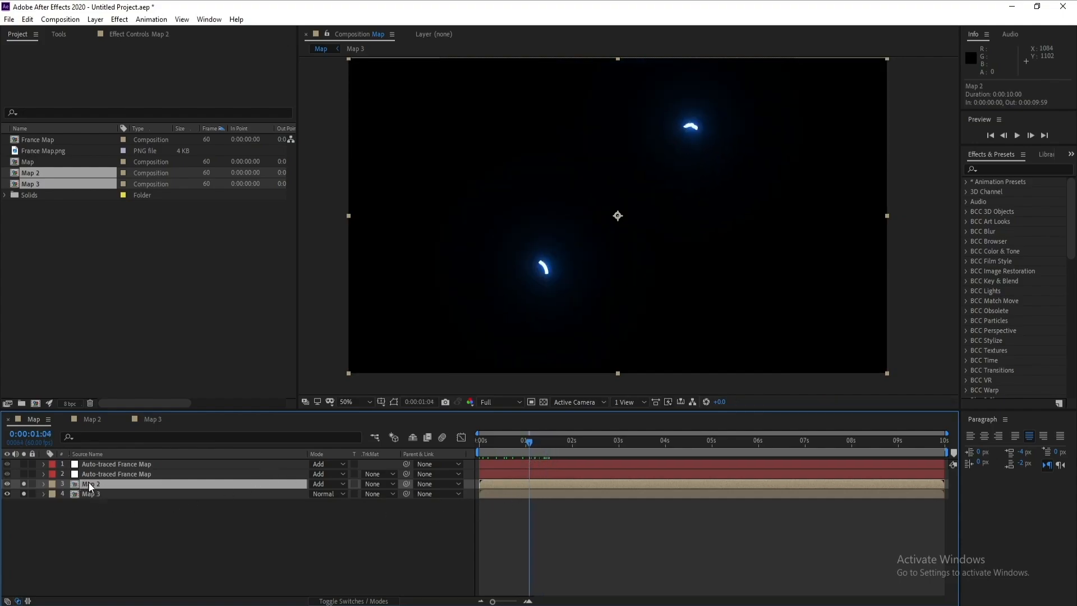
# - Search the effects for "radial fas" and apply CC Radial Fast Blur to the Map 2 layer
pyautogui.click(1002, 168)
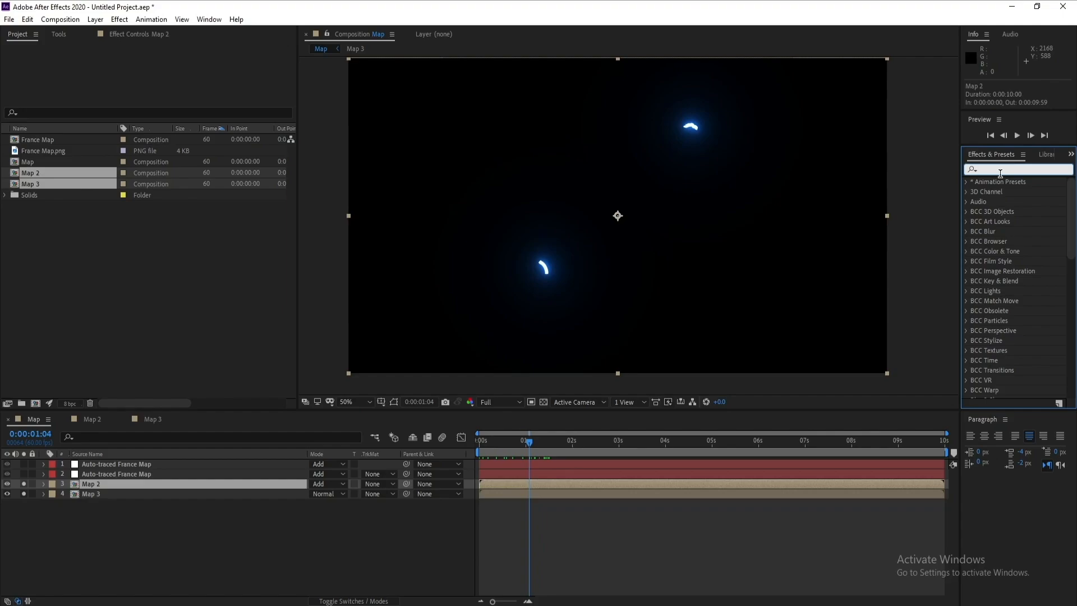
pyautogui.write('r')
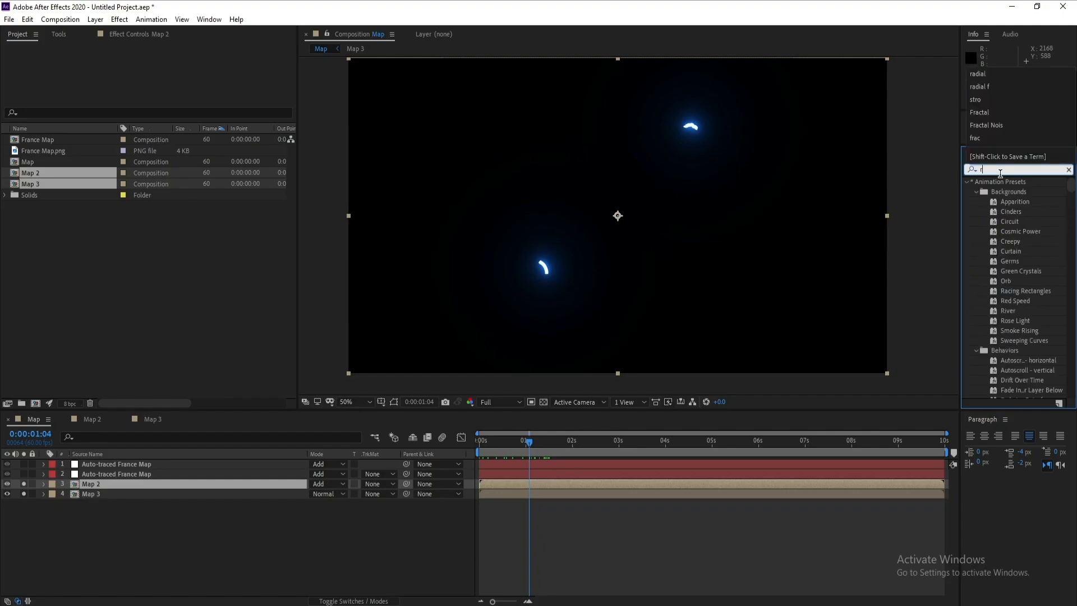
pyautogui.write('ad')
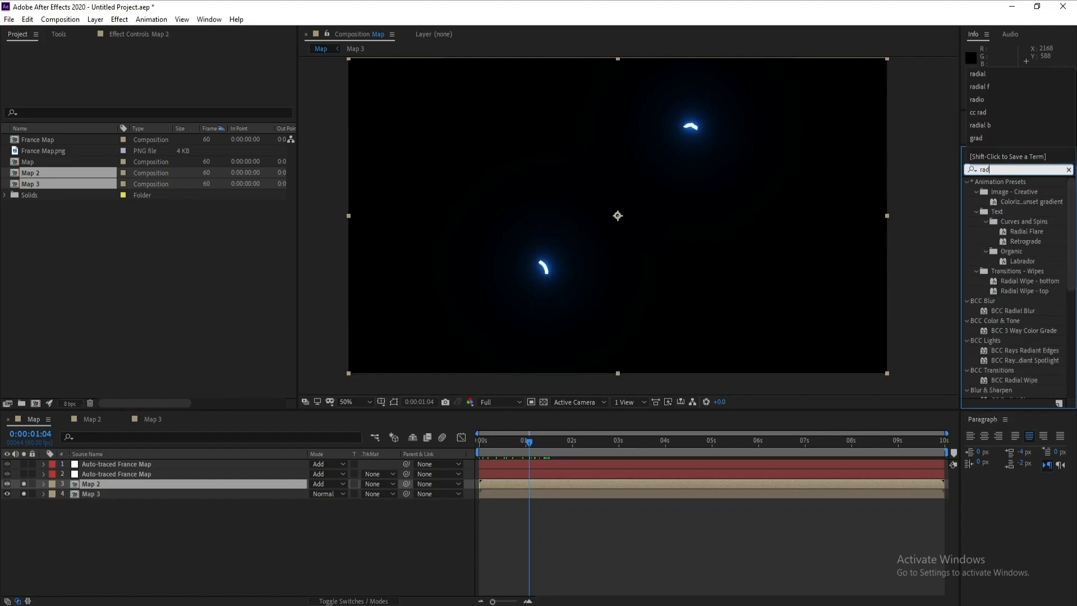
pyautogui.write('ial fas')
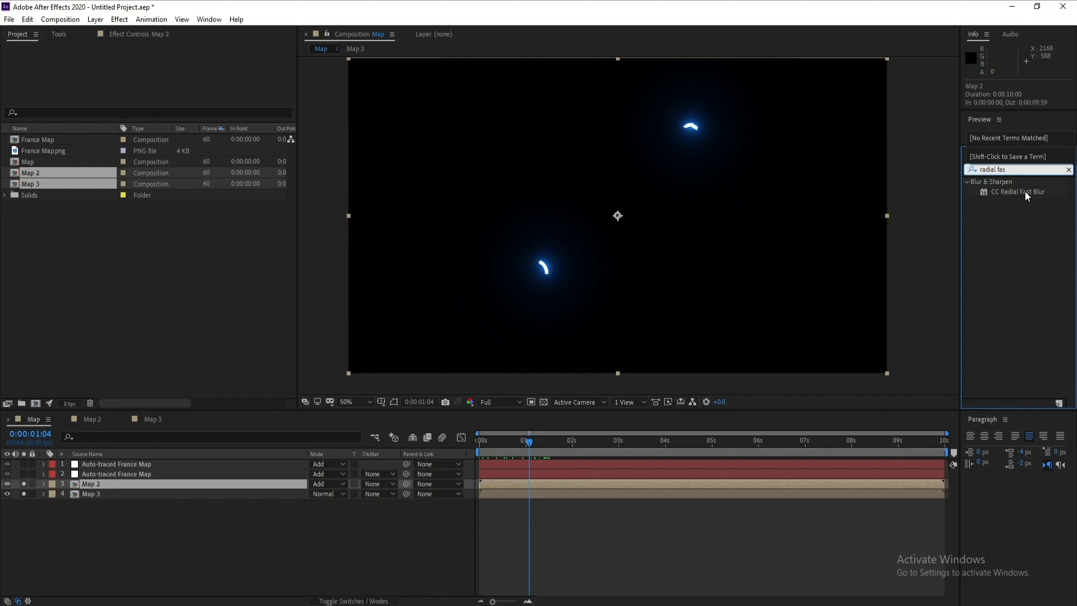
pyautogui.moveTo(1024, 192); pyautogui.dragTo(107, 485)
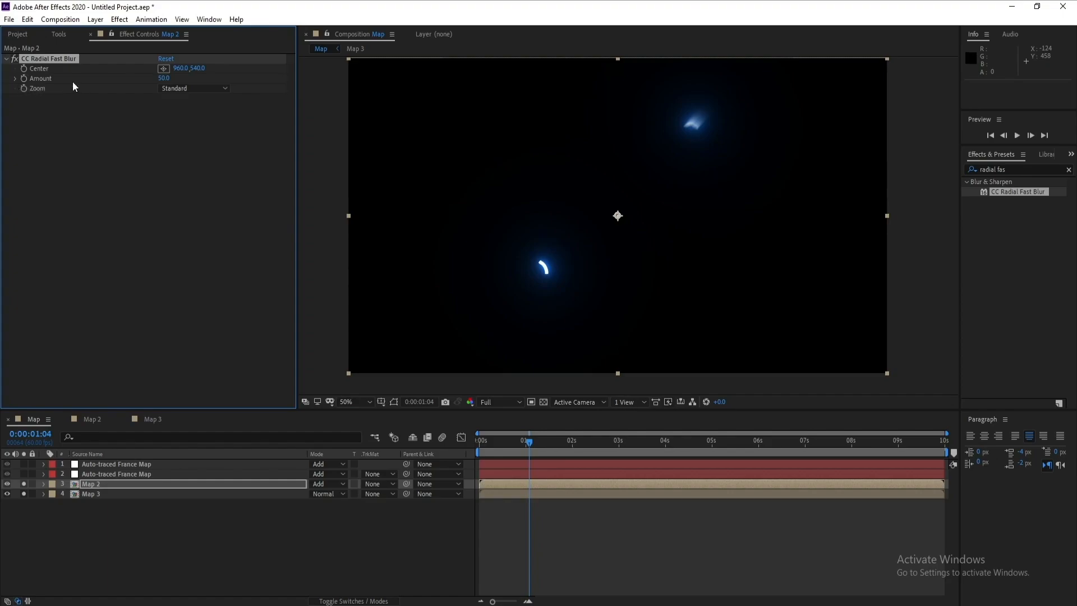
# - Set the Map 2 layer's CC Radial Fast Blur Amount to 90 and scrub through the blurred light
pyautogui.click(164, 78)
pyautogui.write('90')
pyautogui.press('Return')
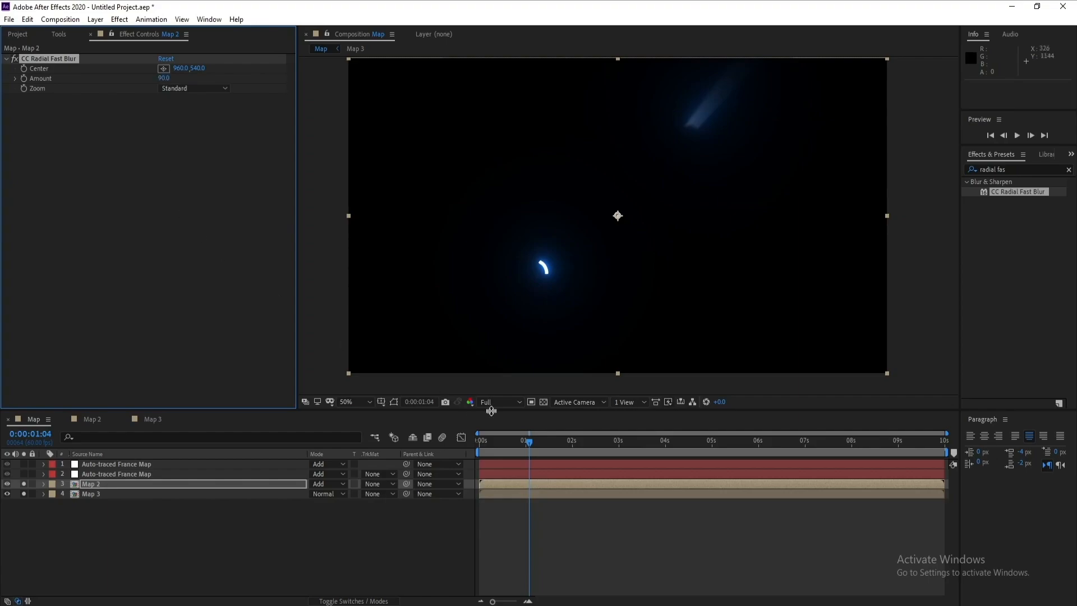
pyautogui.click(525, 442)
pyautogui.moveTo(522, 442); pyautogui.dragTo(508, 466)
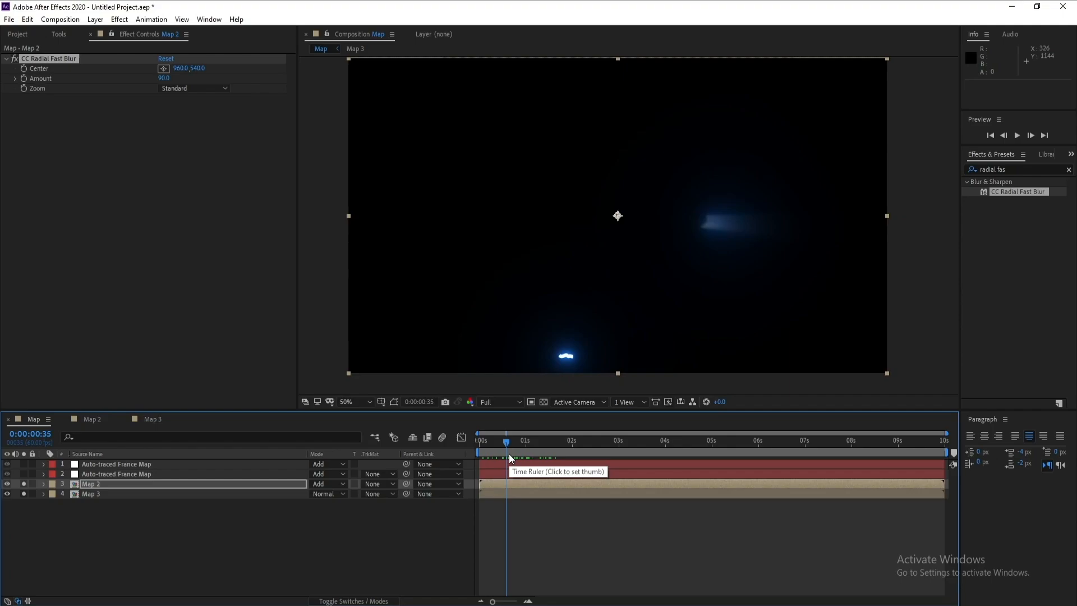
# - Copy the CC Radial Fast Blur effect from the Map 2 layer to the Map 3 layer
pyautogui.click(38, 56)
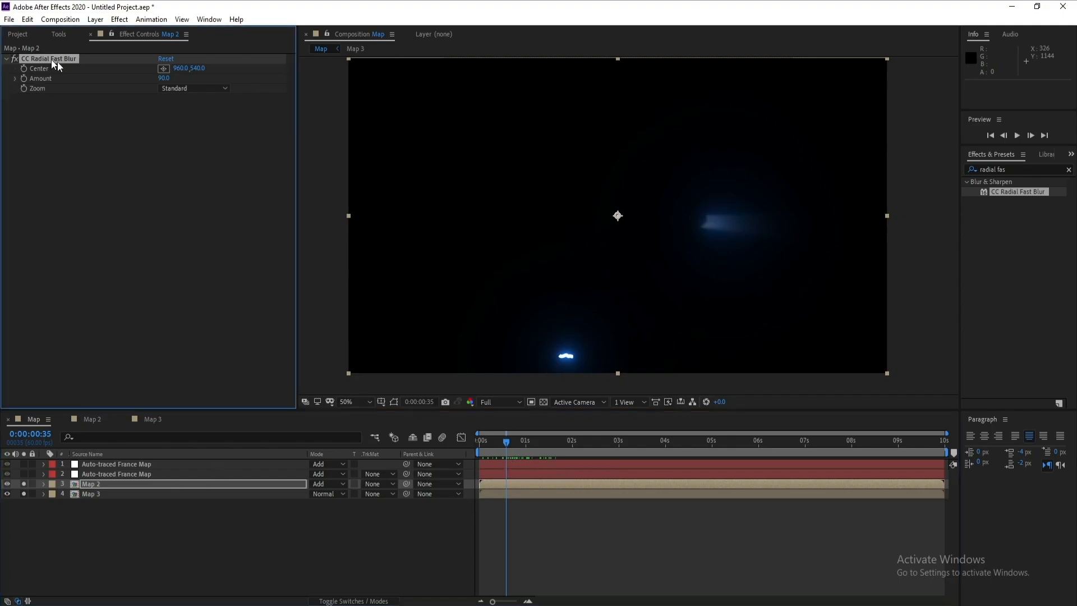
pyautogui.click(98, 495)
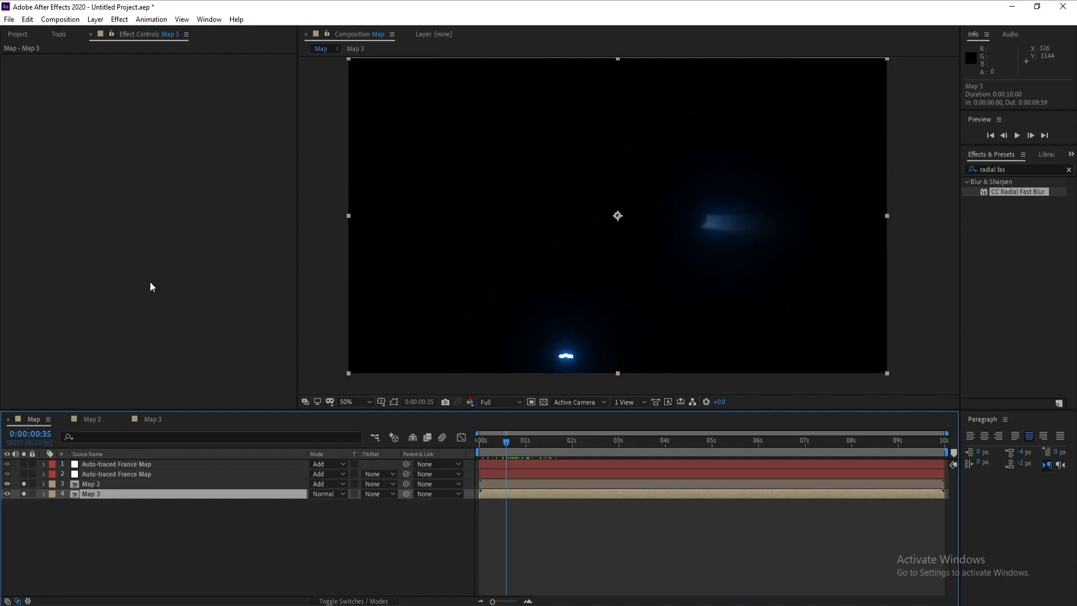
pyautogui.hotkey('ctrl', 'v')
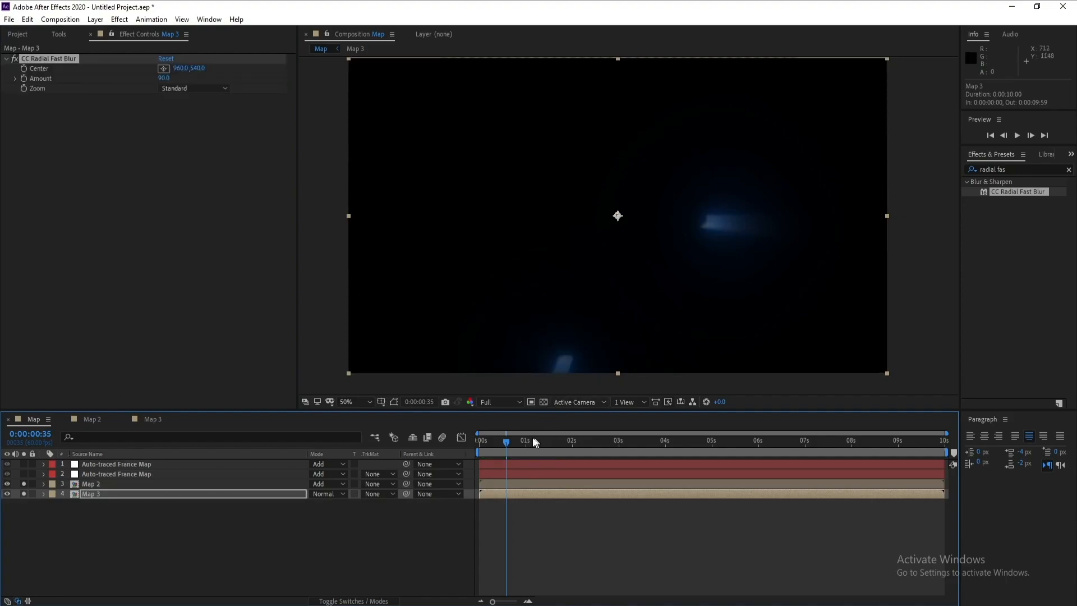
# - Add the expression wiggle(5,700) to the Map 2 layer's CC Radial Fast Blur Center and scrub through the result
pyautogui.moveTo(499, 443); pyautogui.dragTo(543, 450)
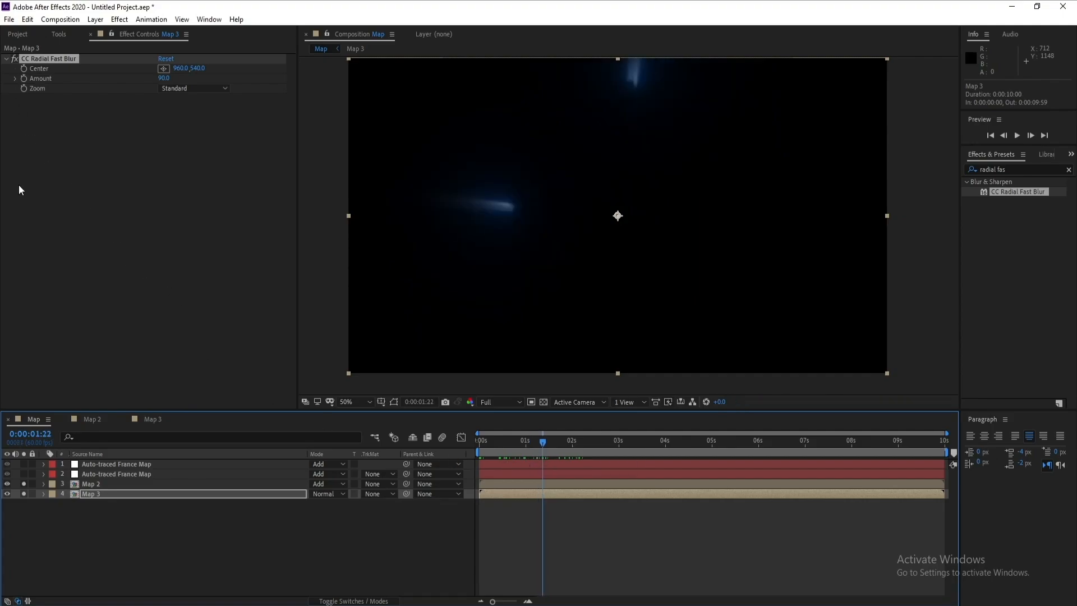
pyautogui.click(105, 487)
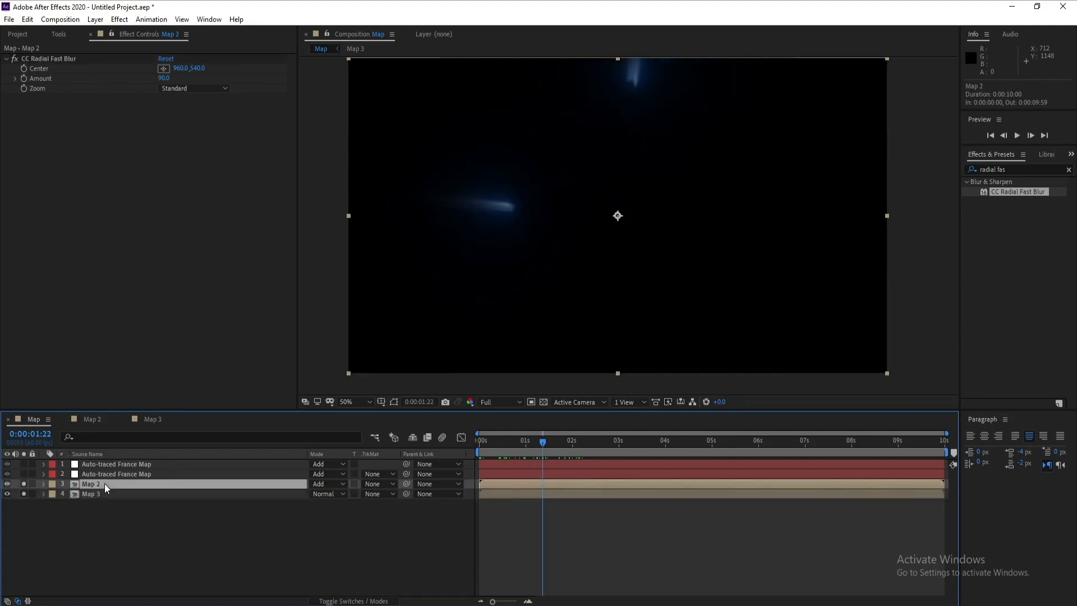
pyautogui.keyDown('alt'); pyautogui.click(24, 68); pyautogui.keyUp('alt')
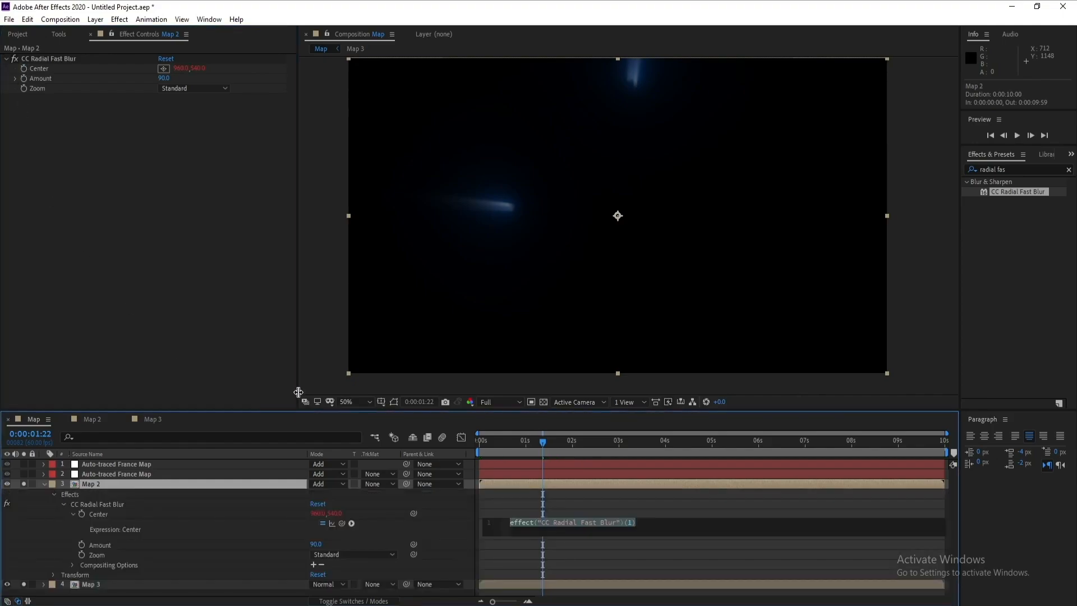
pyautogui.write('w')
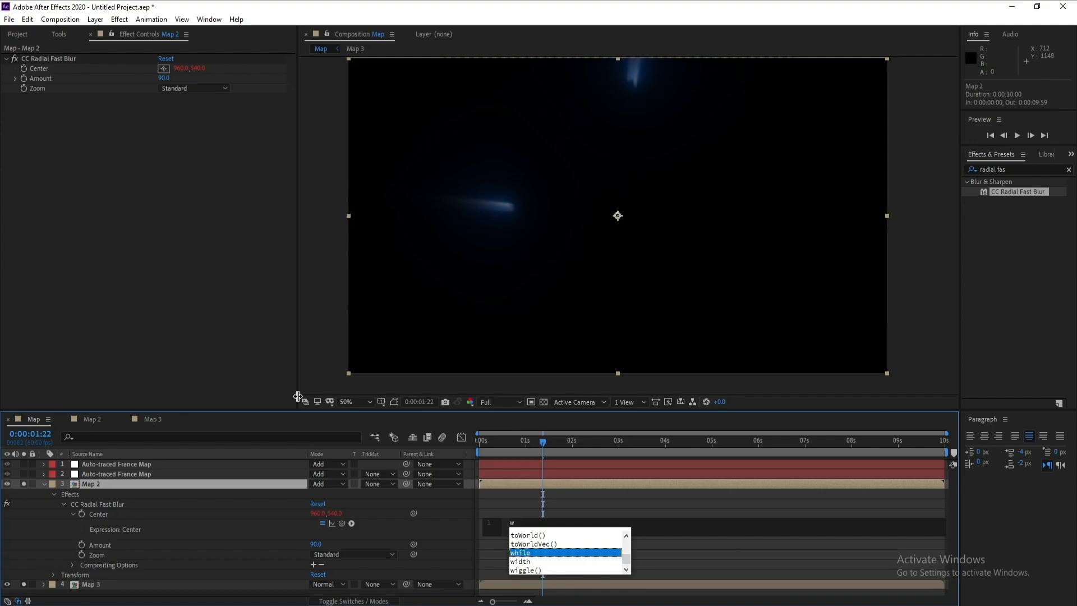
pyautogui.write('igg')
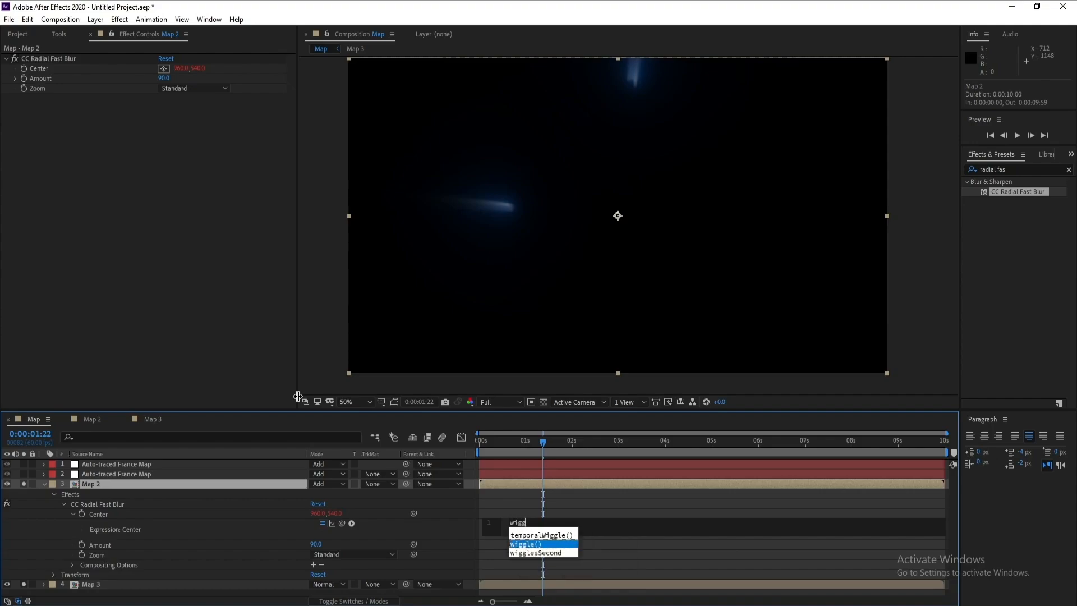
pyautogui.click(538, 544)
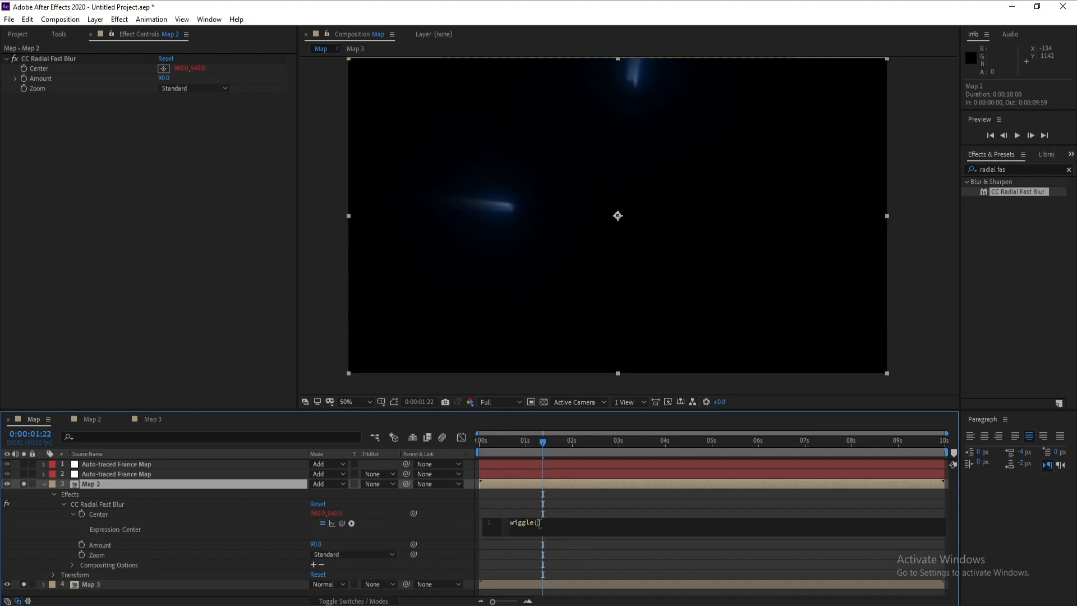
pyautogui.write('5,700')
pyautogui.click(320, 353)
pyautogui.moveTo(547, 443); pyautogui.dragTo(521, 455)
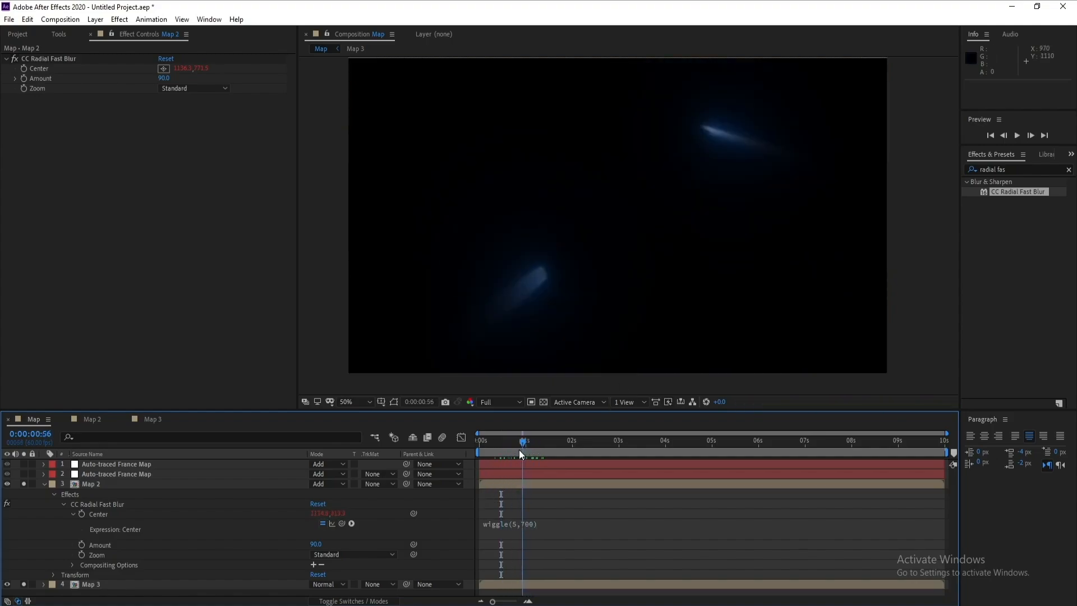
pyautogui.click(42, 486)
pyautogui.click(45, 483)
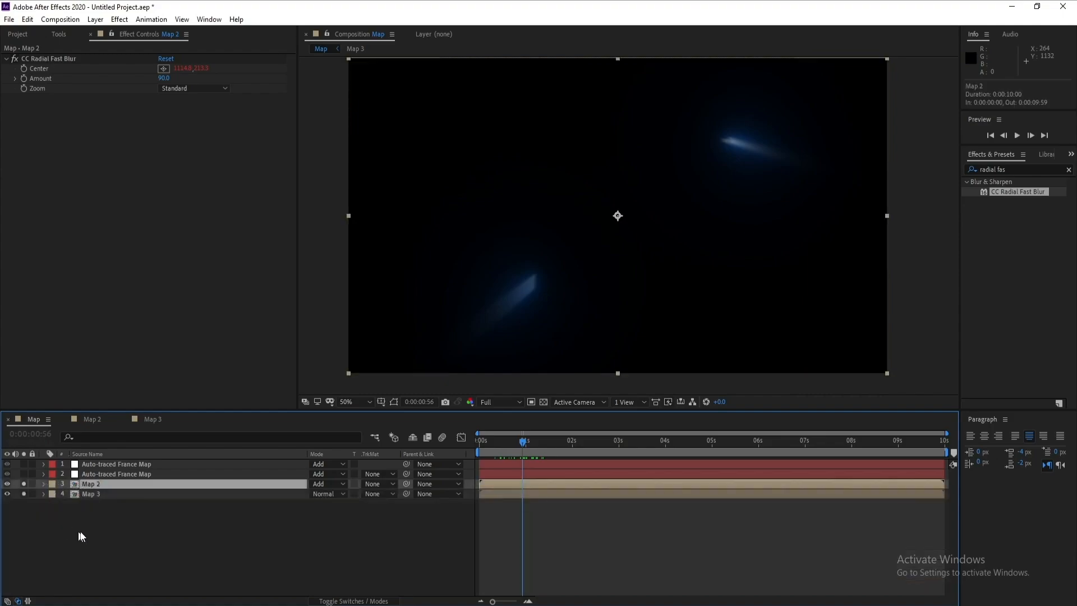
# - Add the expression wiggle(5,700) to the CC Radial Fast Blur Center of the Map 3 layer
pyautogui.click(95, 492)
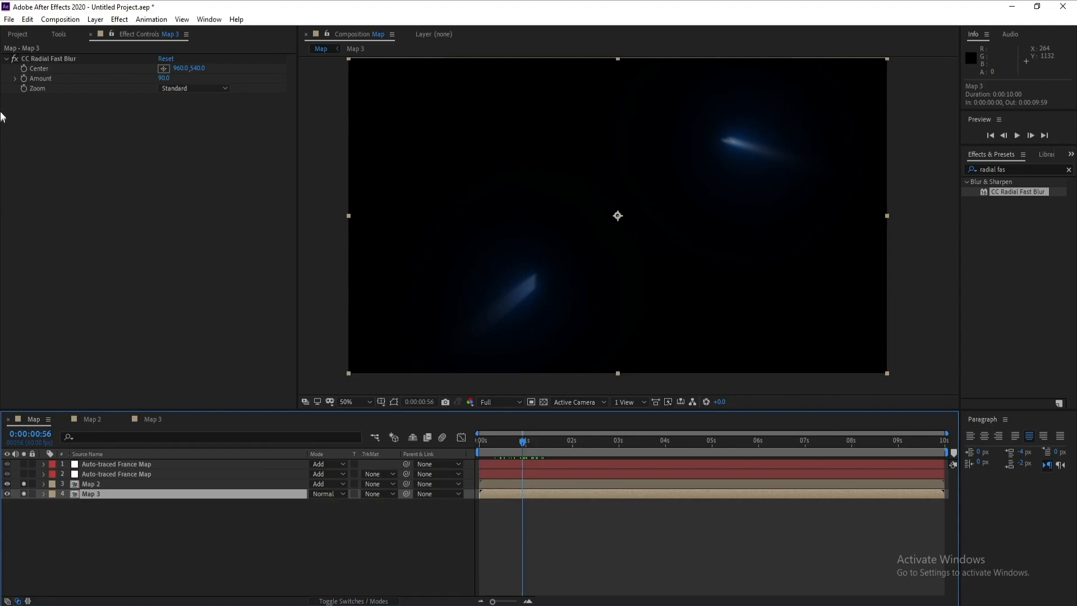
pyautogui.keyDown('alt'); pyautogui.click(22, 70); pyautogui.keyUp('alt')
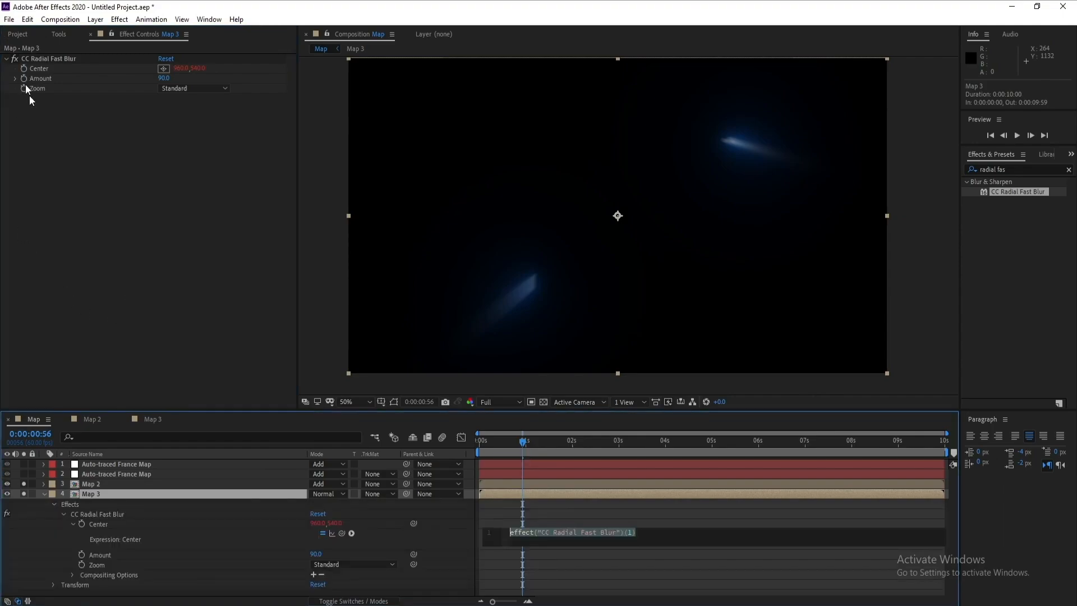
pyautogui.write('w')
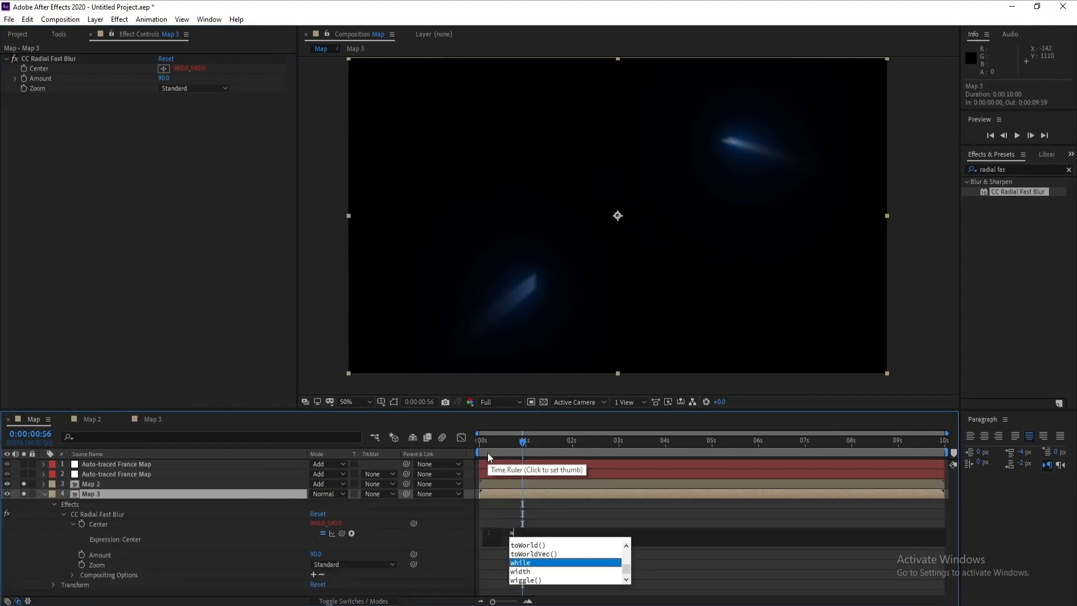
pyautogui.write('ig')
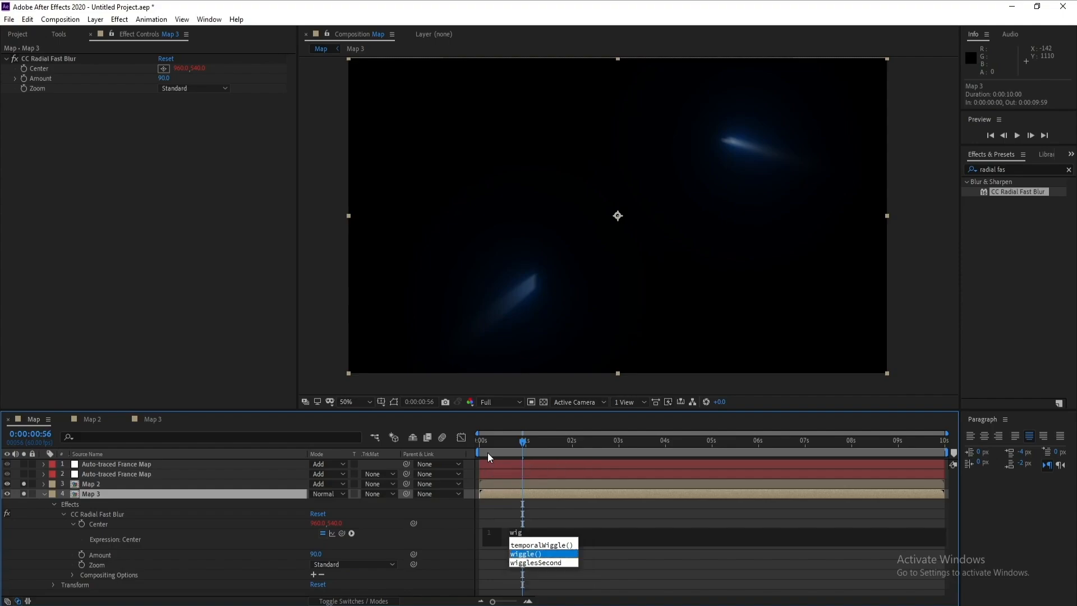
pyautogui.press('Return')
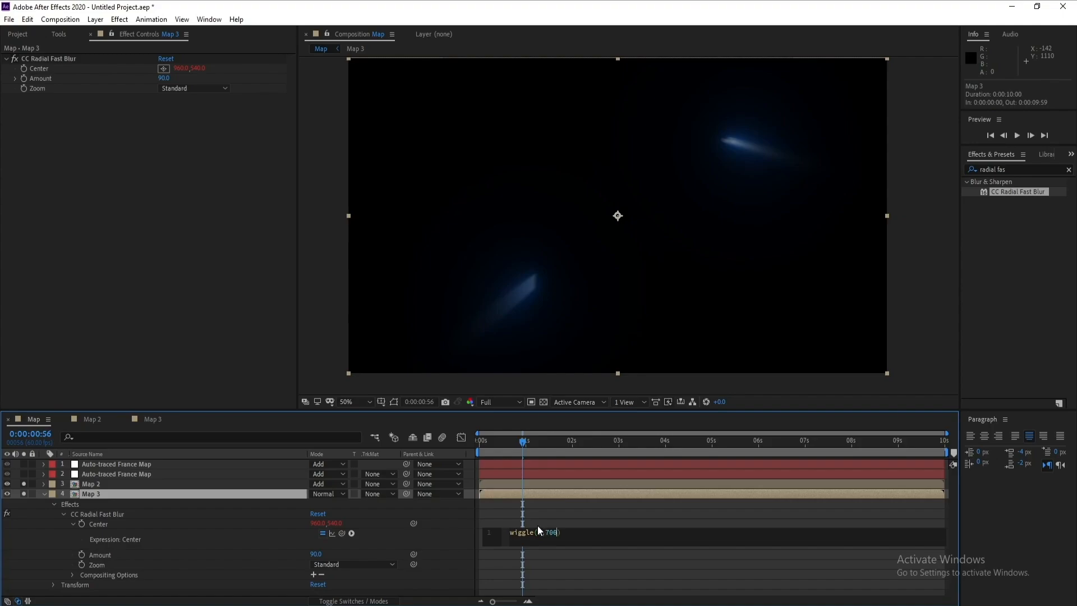
pyautogui.write('5,700')
pyautogui.click(318, 368)
pyautogui.click(44, 494)
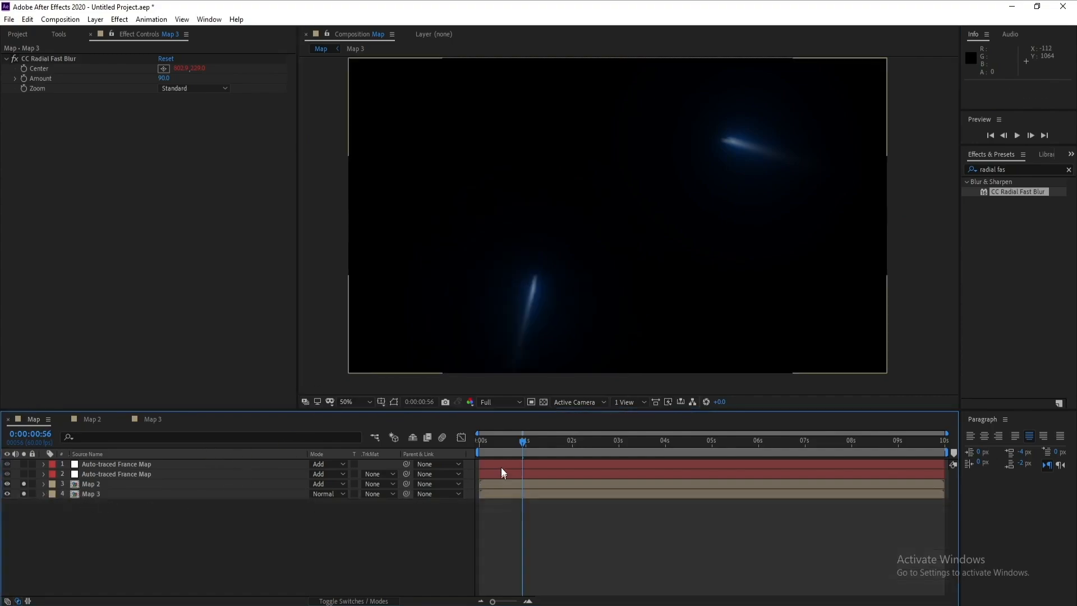
# - Scrub through the wiggling light streaks and turn off solo for the Map 2 and Map 3 layers
pyautogui.moveTo(520, 442); pyautogui.dragTo(561, 447)
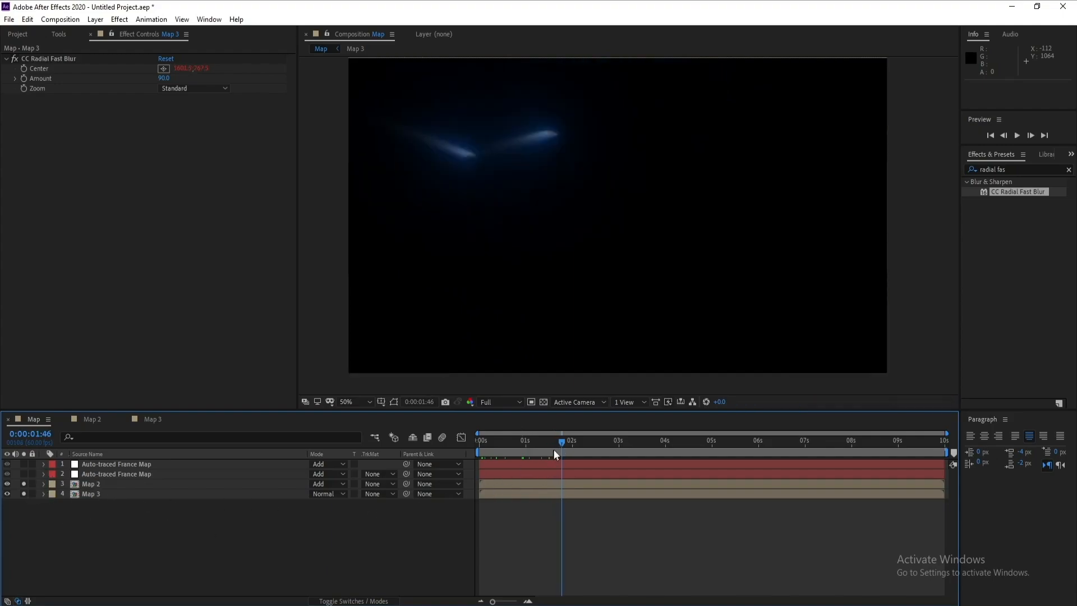
pyautogui.moveTo(556, 443); pyautogui.dragTo(550, 444)
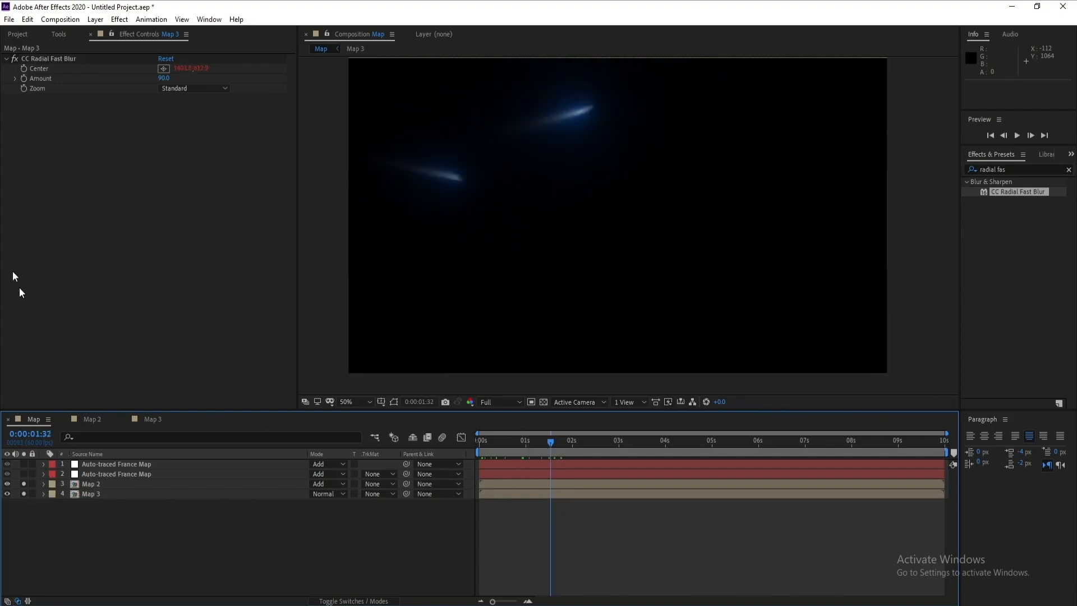
pyautogui.click(24, 483)
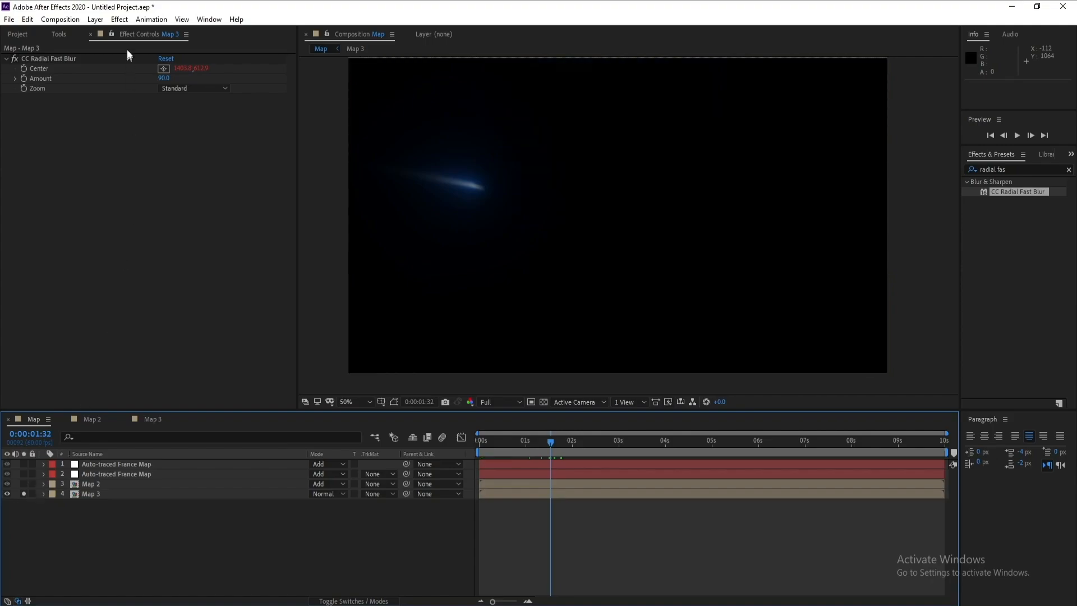
pyautogui.click(23, 493)
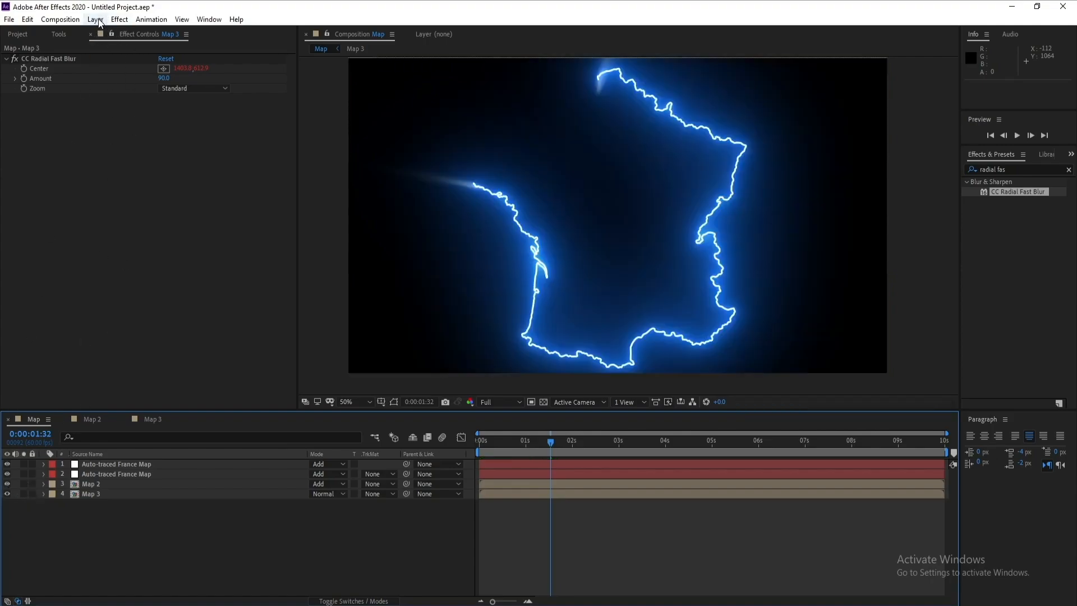
# - Create a new text layer reading "France" in the Map composition
pyautogui.click(95, 19)
pyautogui.moveTo(110, 33)
pyautogui.click(312, 32)
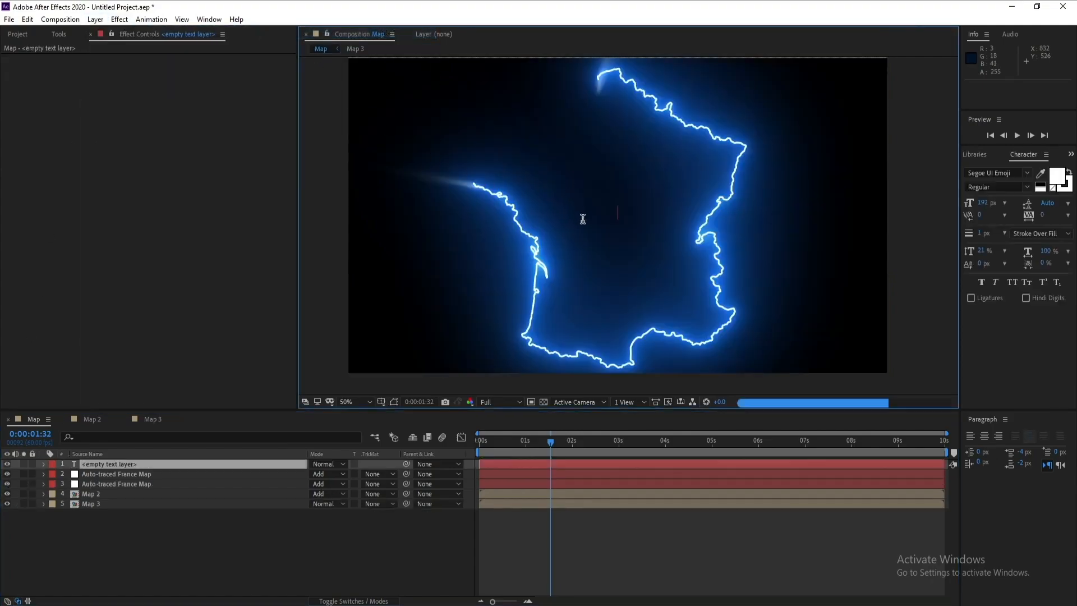
pyautogui.write('Fr')
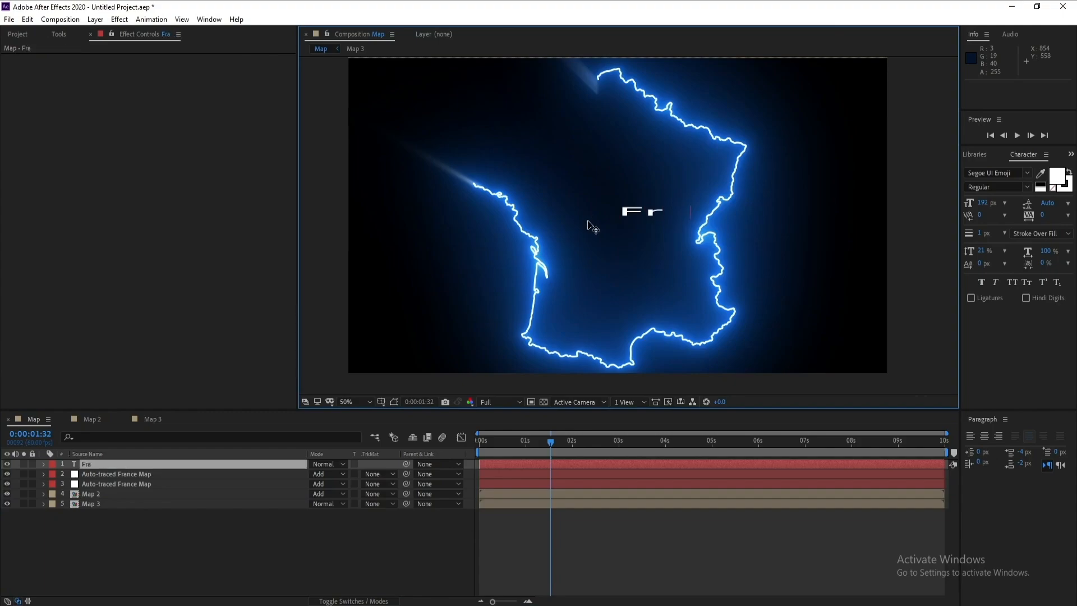
pyautogui.write('ance')
# - Centre the France text layer's anchor point and move the text to the middle of the composition
pyautogui.click(57, 35)
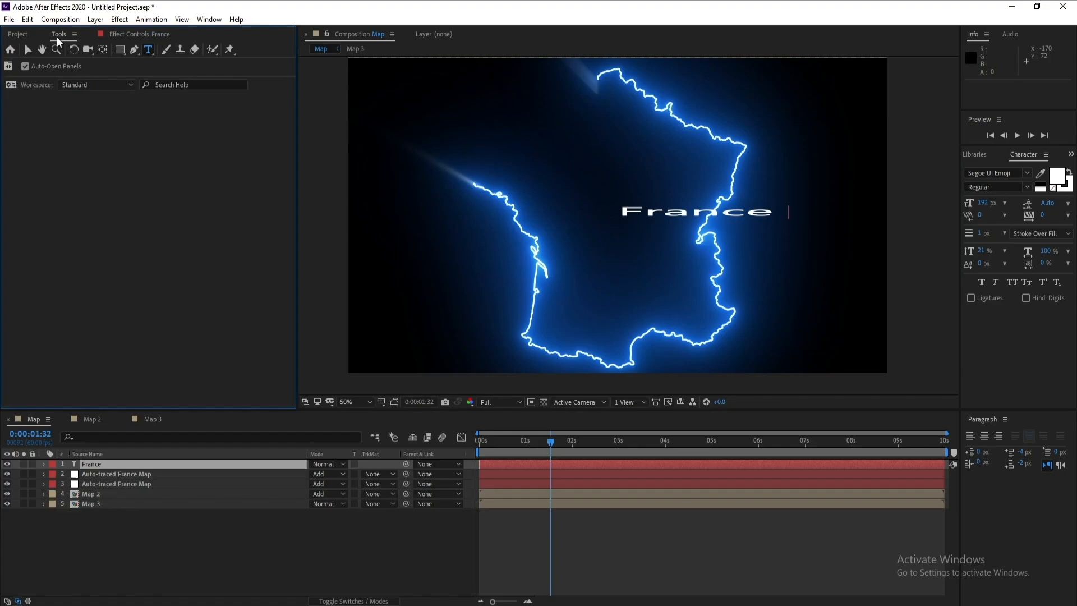
pyautogui.click(32, 48)
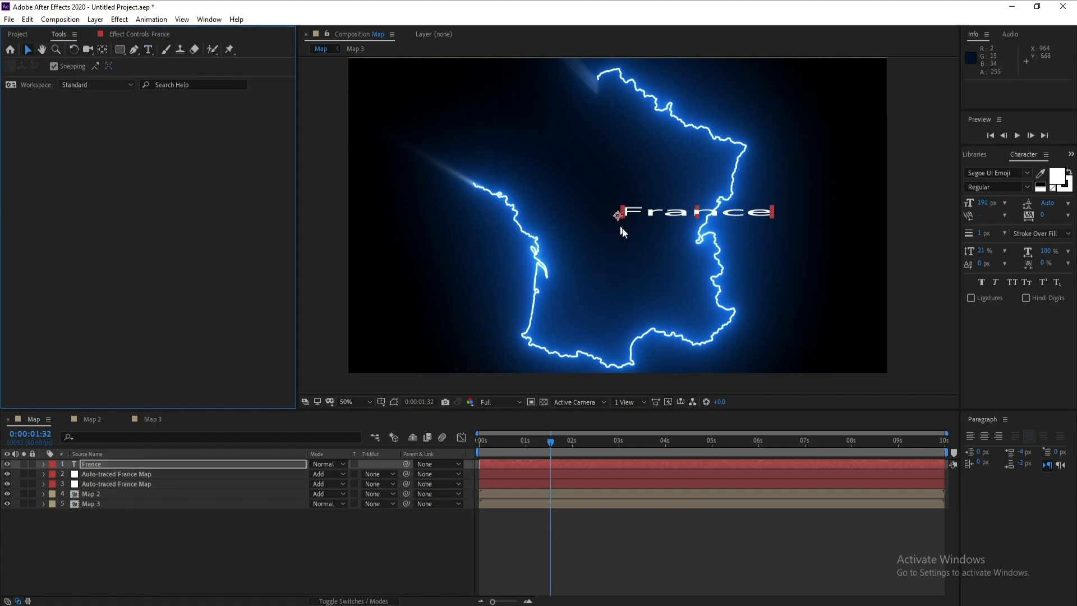
pyautogui.doubleClick(102, 49)
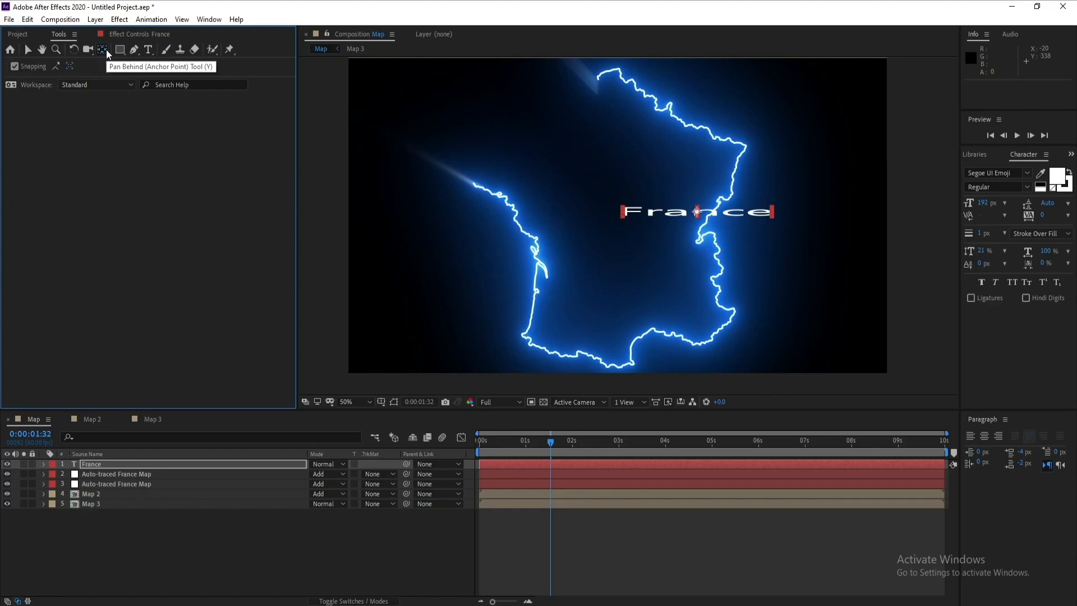
pyautogui.click(28, 50)
pyautogui.moveTo(688, 212); pyautogui.dragTo(610, 207)
# - Stretch the France text to a scale of about 100, 284% and reposition it at about 958, 498.4
pyautogui.press('s')
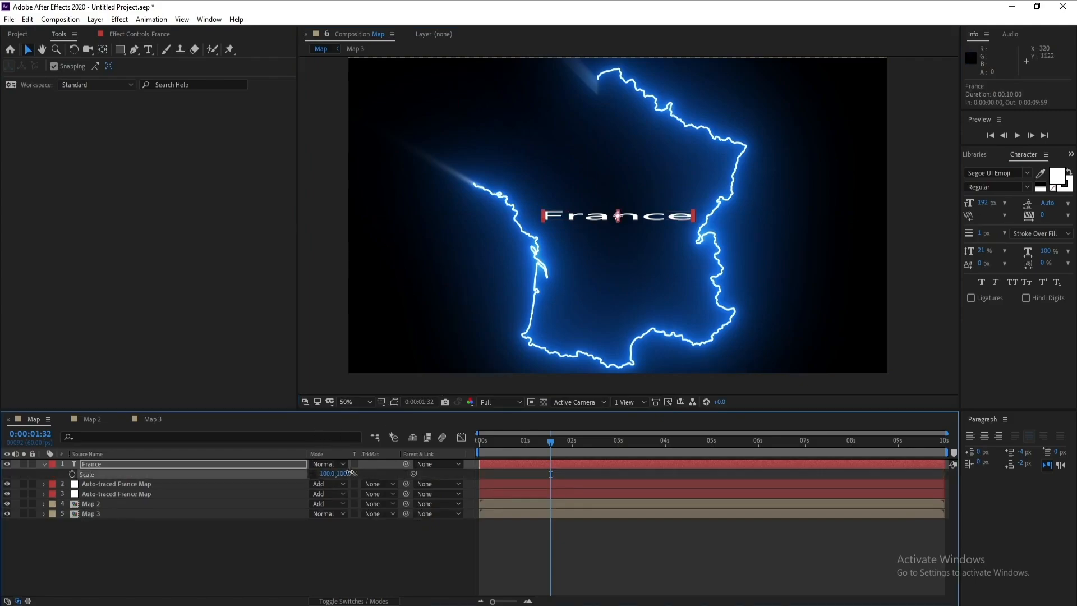
pyautogui.moveTo(345, 473); pyautogui.dragTo(463, 471)
pyautogui.moveTo(613, 236); pyautogui.dragTo(611, 230)
pyautogui.press('Down')
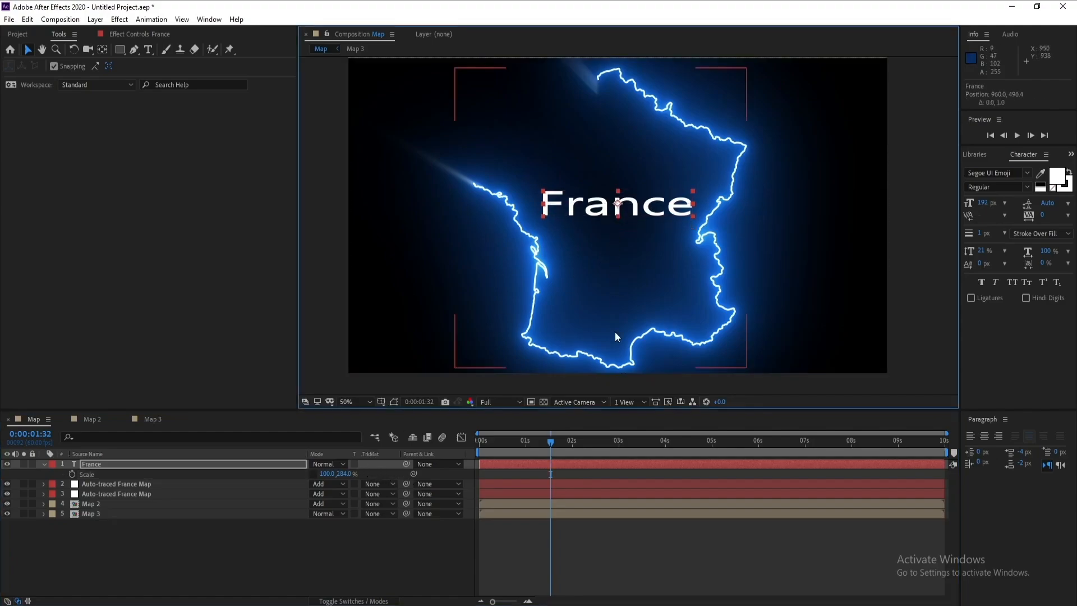
pyautogui.press('Left')
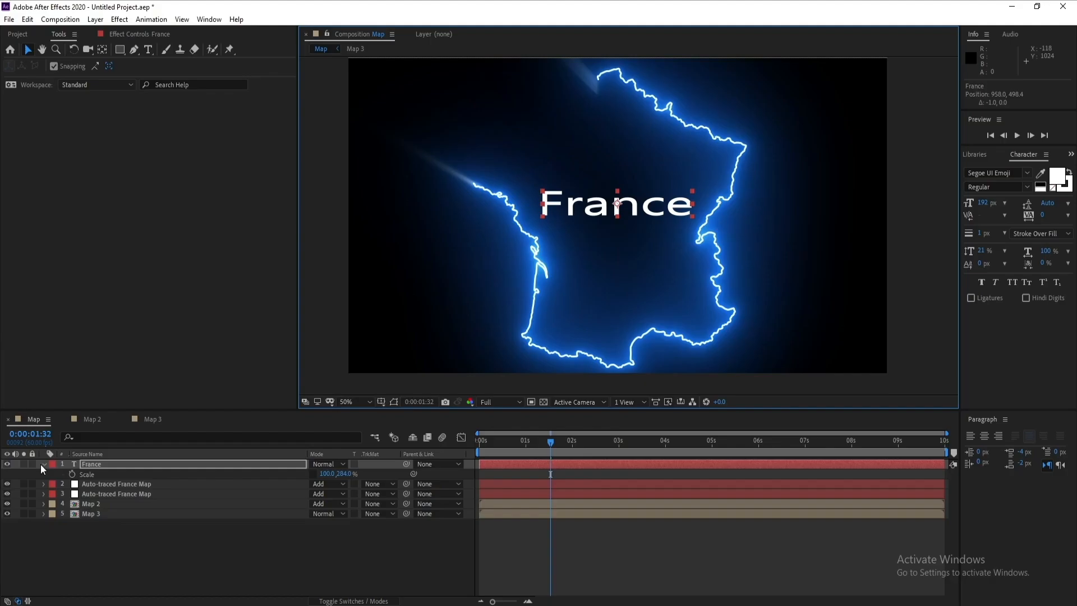
pyautogui.click(43, 464)
# - Auto-trace the France text layer's Alpha channel for the current frame and delete the original text layer
pyautogui.click(94, 465)
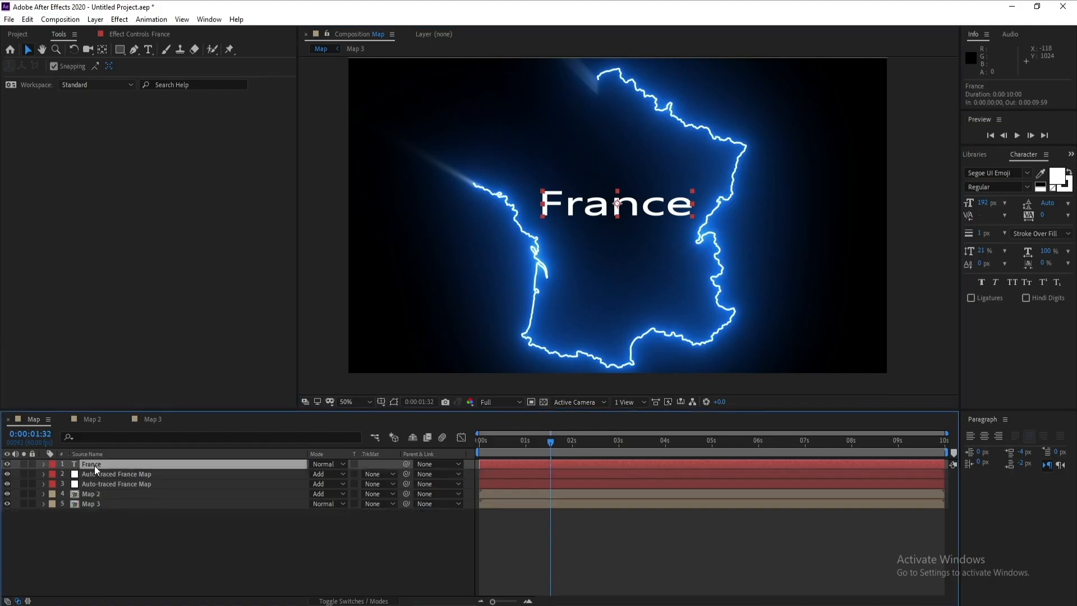
pyautogui.click(95, 19)
pyautogui.click(155, 378)
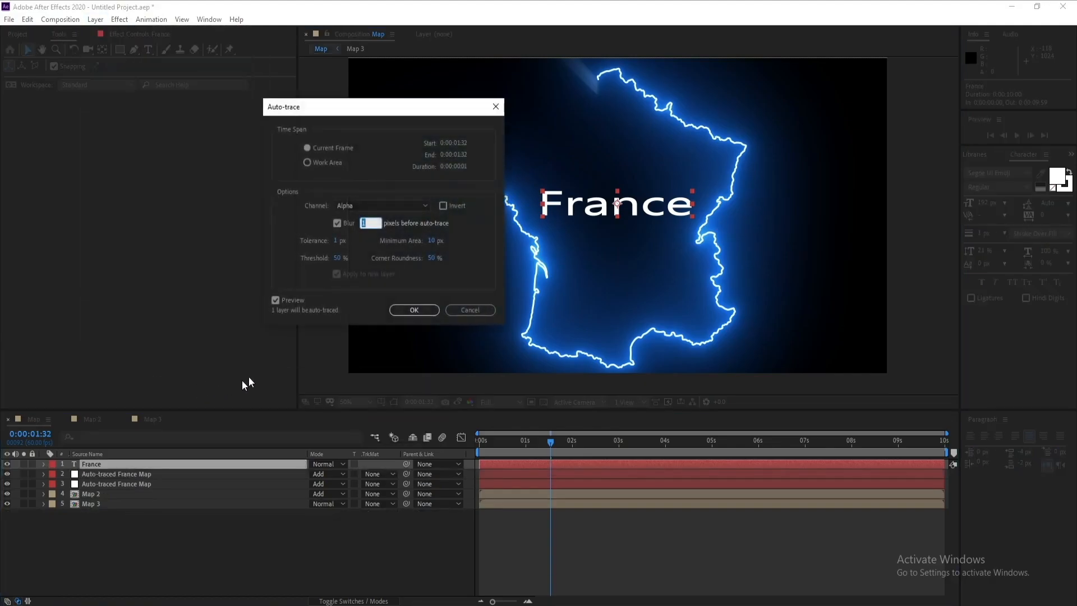
pyautogui.click(409, 312)
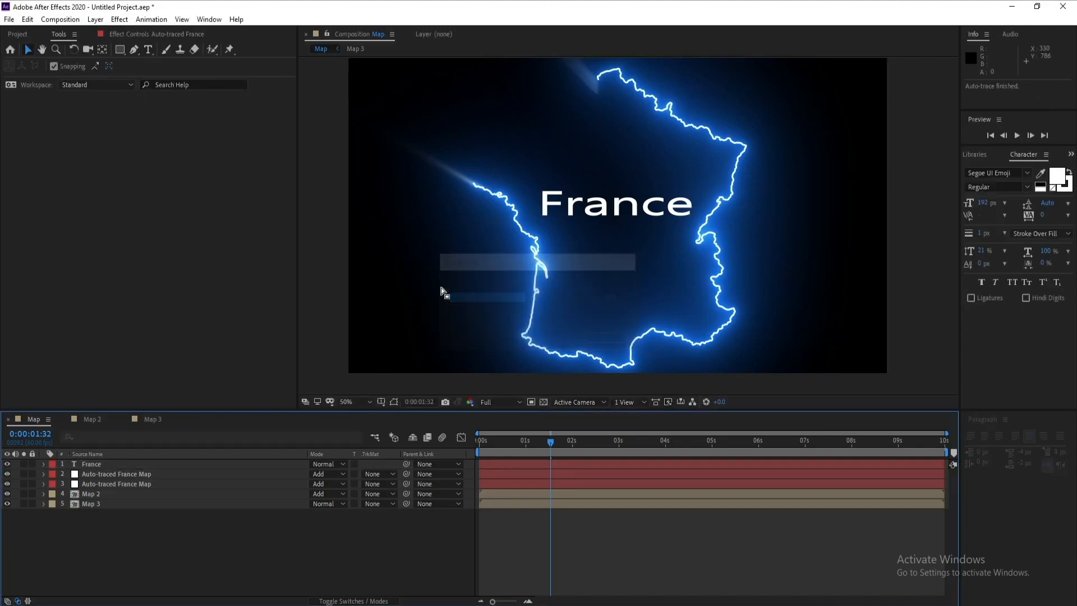
pyautogui.click(97, 474)
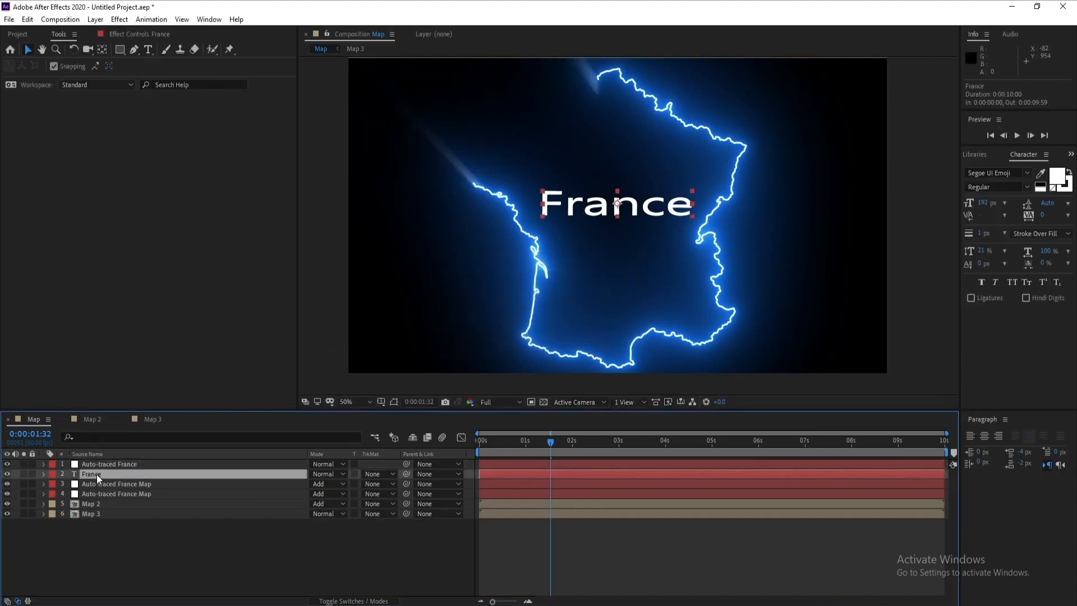
pyautogui.press('Delete')
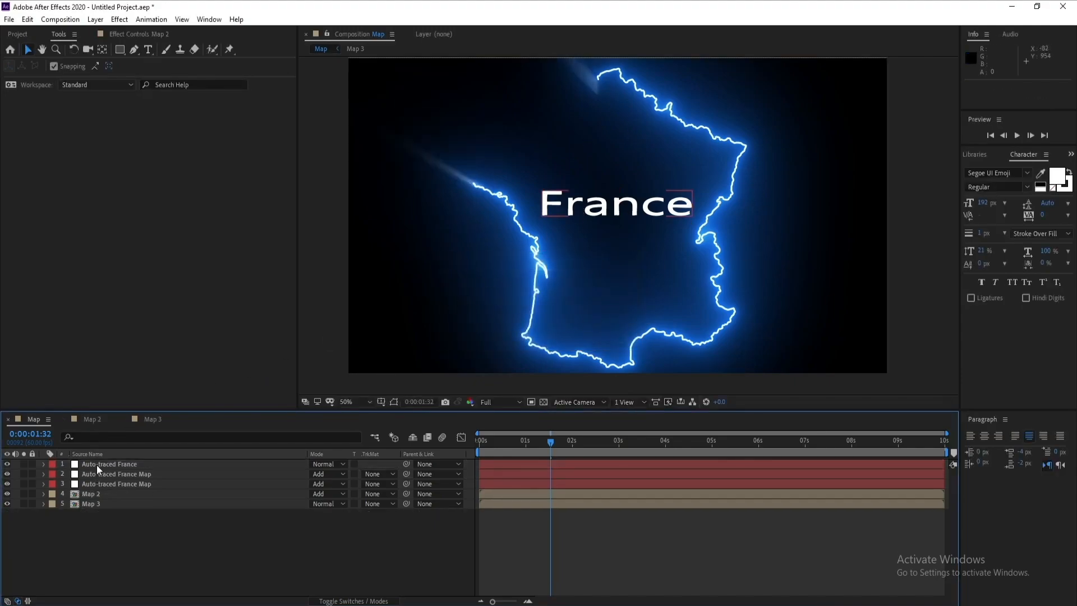
# - Apply the Video Copilot Saber effect to the Auto-traced France layer and set its blending mode to Add
pyautogui.click(133, 463)
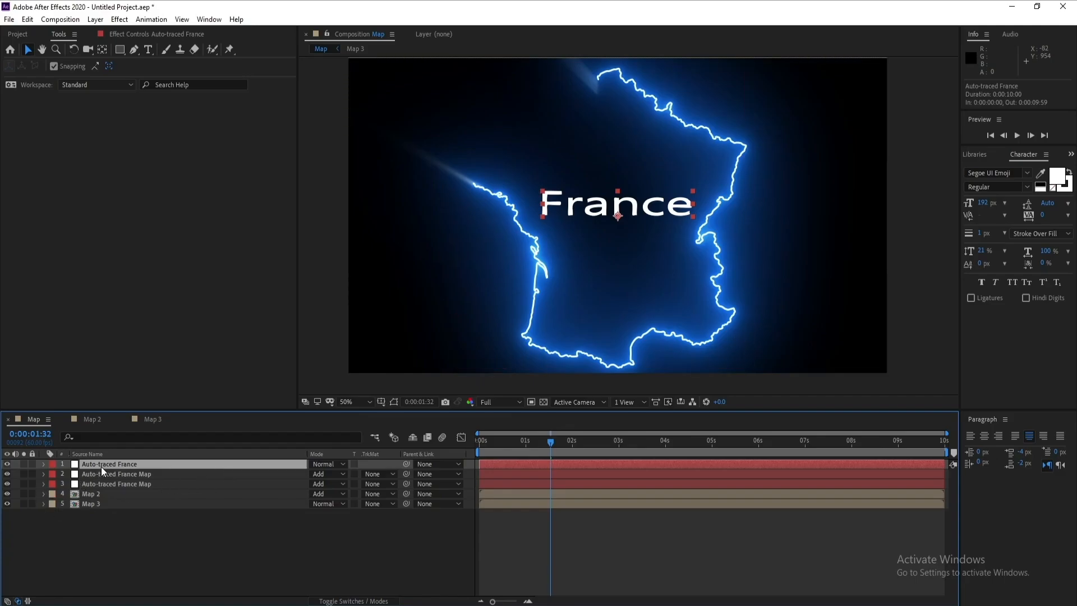
pyautogui.click(118, 20)
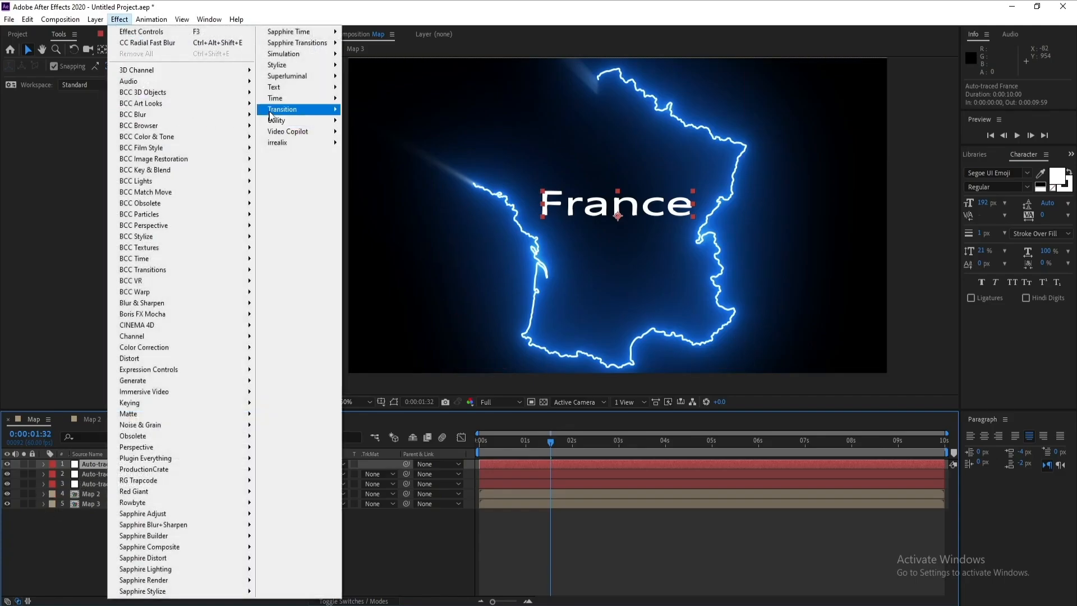
pyautogui.moveTo(290, 132)
pyautogui.click(376, 158)
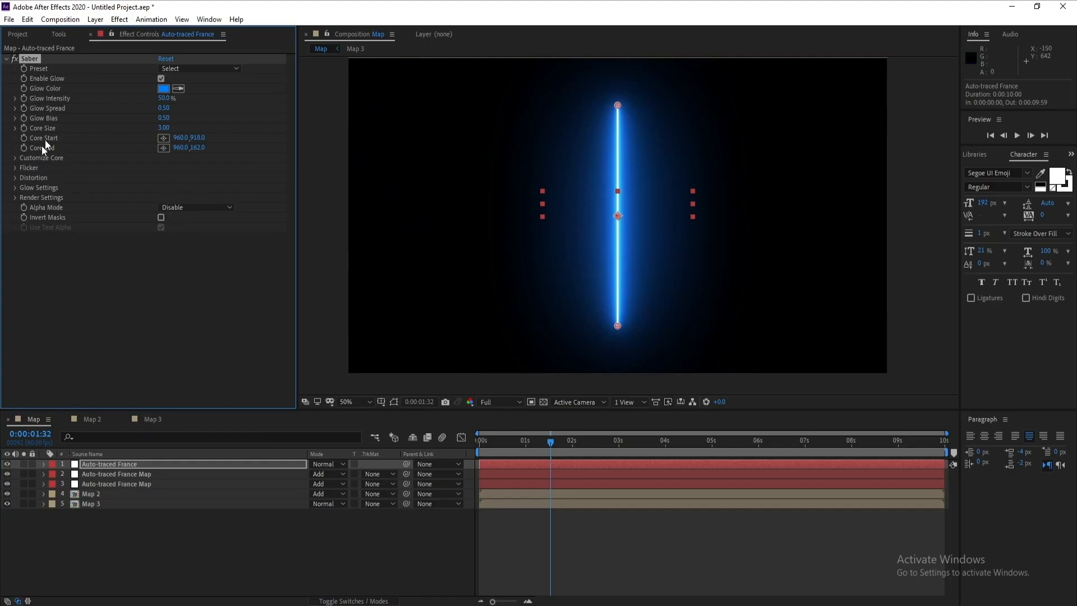
pyautogui.click(330, 463)
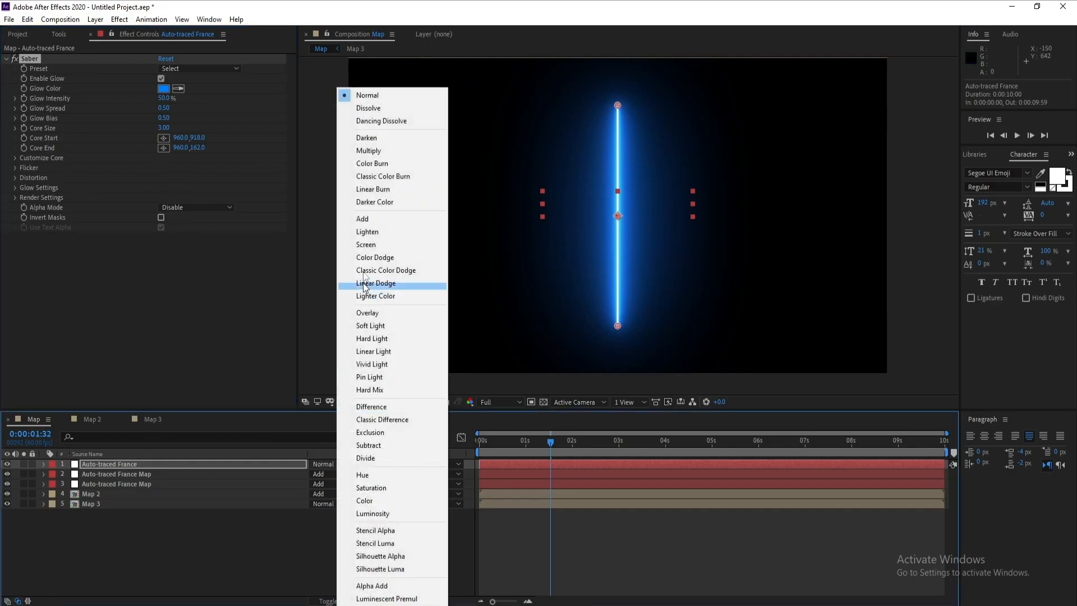
pyautogui.click(381, 218)
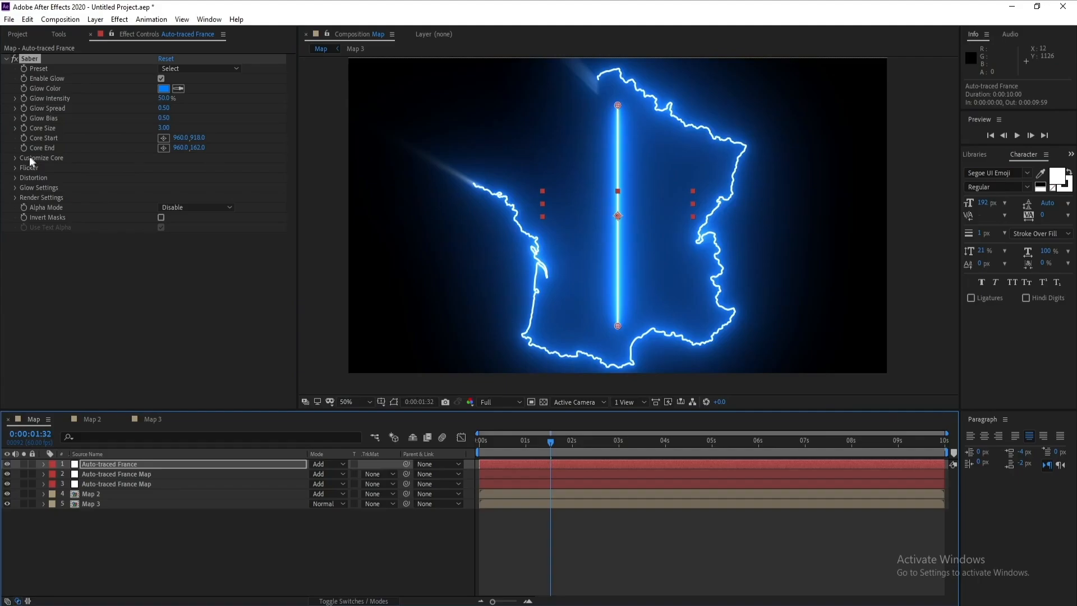
# - Set the title's Saber core type to Layer Masks, glow intensity to 19%, glow bias to 0.45 and core size to 2.10
pyautogui.click(14, 157)
pyautogui.click(192, 166)
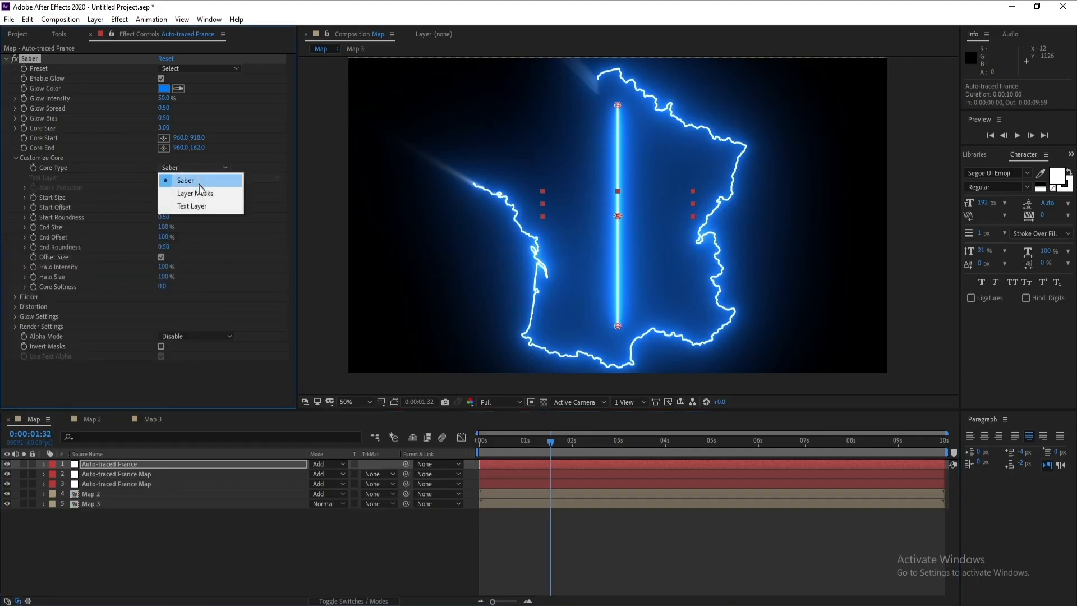
pyautogui.click(201, 194)
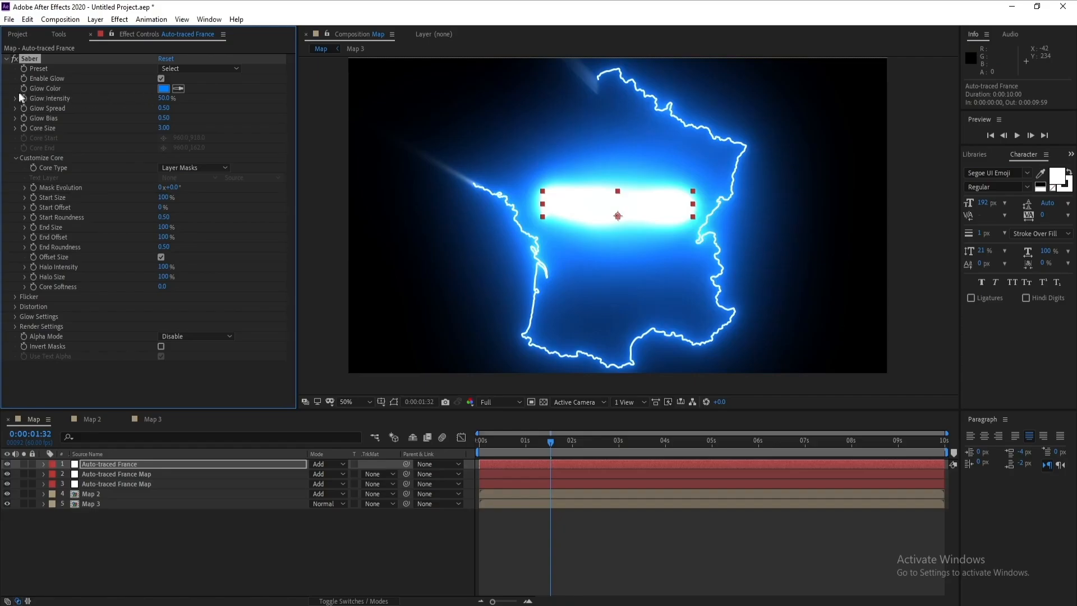
pyautogui.click(541, 442)
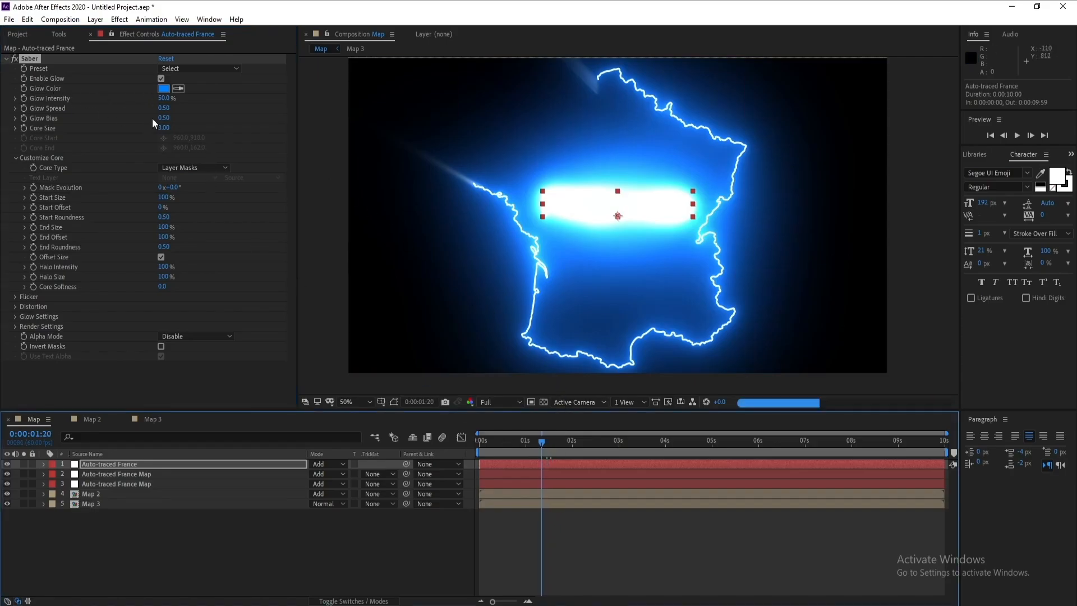
pyautogui.moveTo(163, 99); pyautogui.dragTo(162, 130)
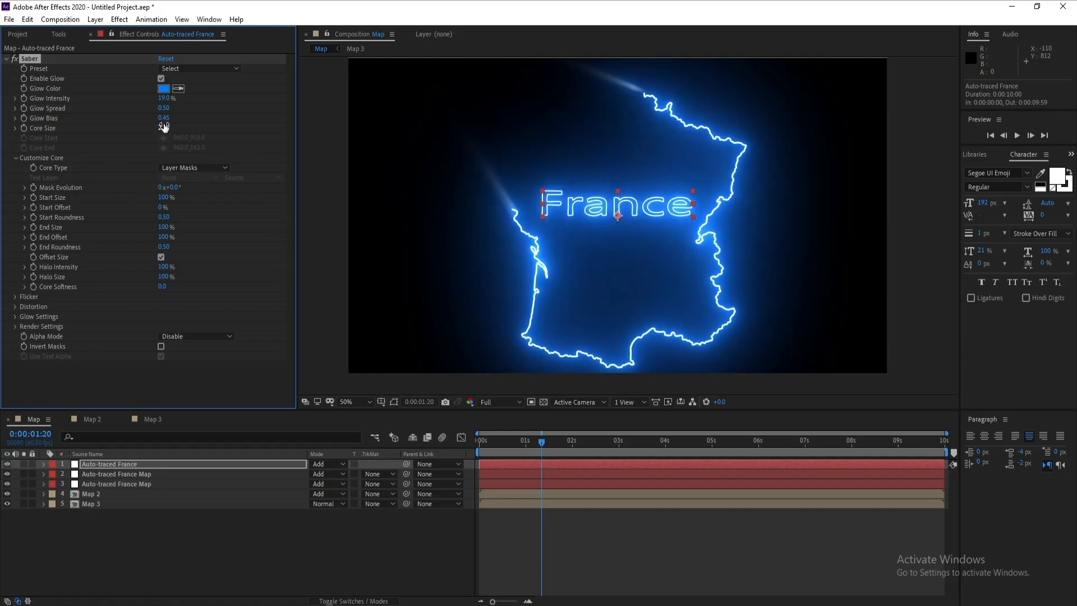
# - Change the title's Saber glow color to the hot pink FF00A2
pyautogui.click(164, 88)
pyautogui.click(293, 334)
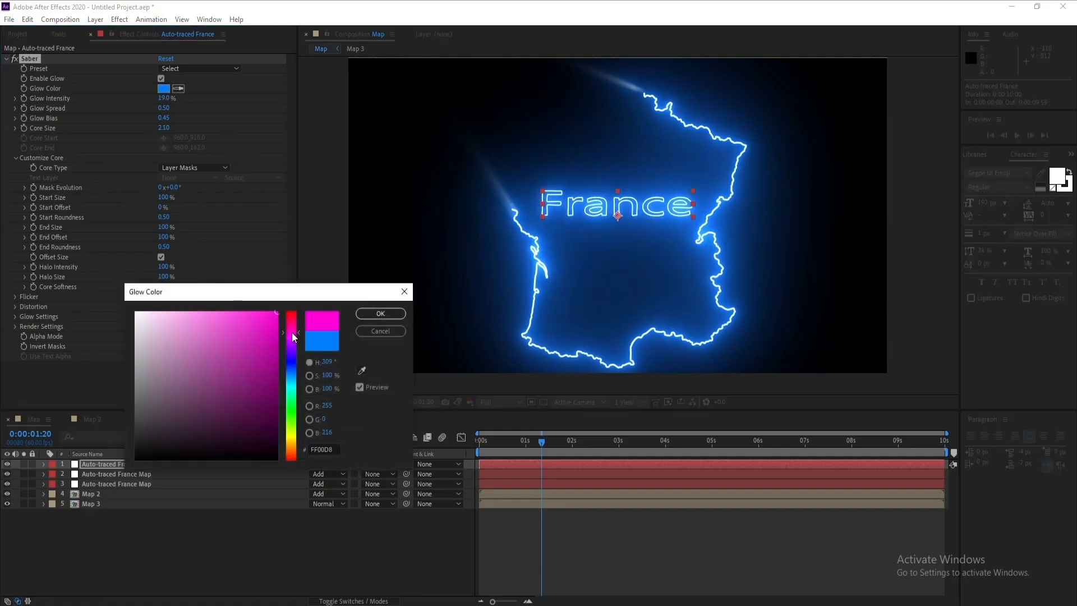
pyautogui.moveTo(293, 334); pyautogui.dragTo(293, 331)
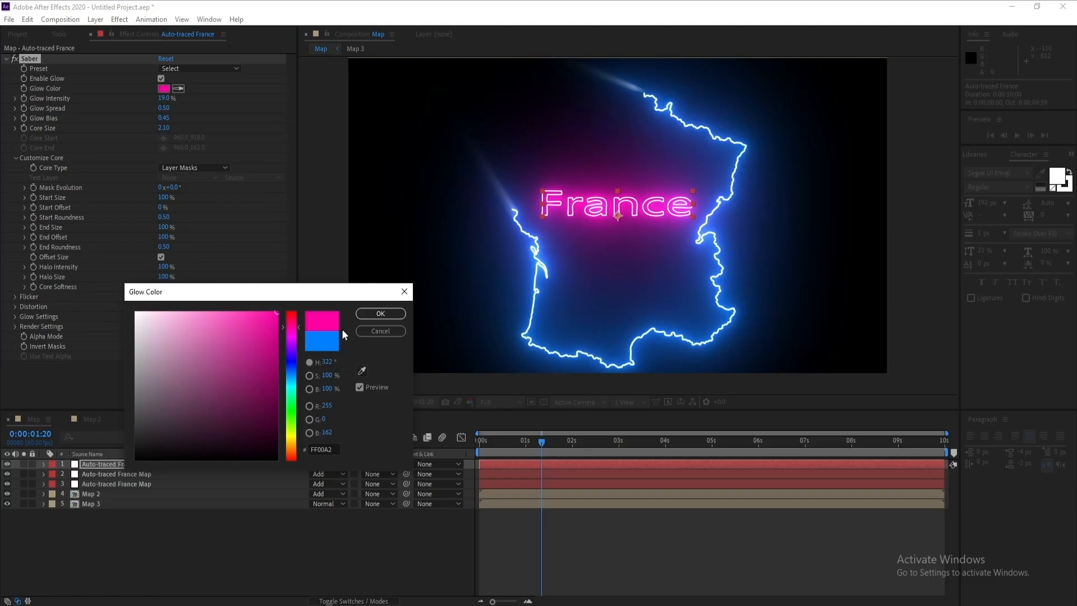
pyautogui.click(380, 313)
# - At 0:00:02:04, reposition the glowing France title to about 942, 584 so it sits centred inside the map outline
pyautogui.moveTo(543, 440); pyautogui.dragTo(577, 442)
pyautogui.moveTo(627, 206); pyautogui.dragTo(627, 217)
pyautogui.press('Right')
pyautogui.press('Right')
pyautogui.press('Right')
pyautogui.press('Right')
pyautogui.press('Right')
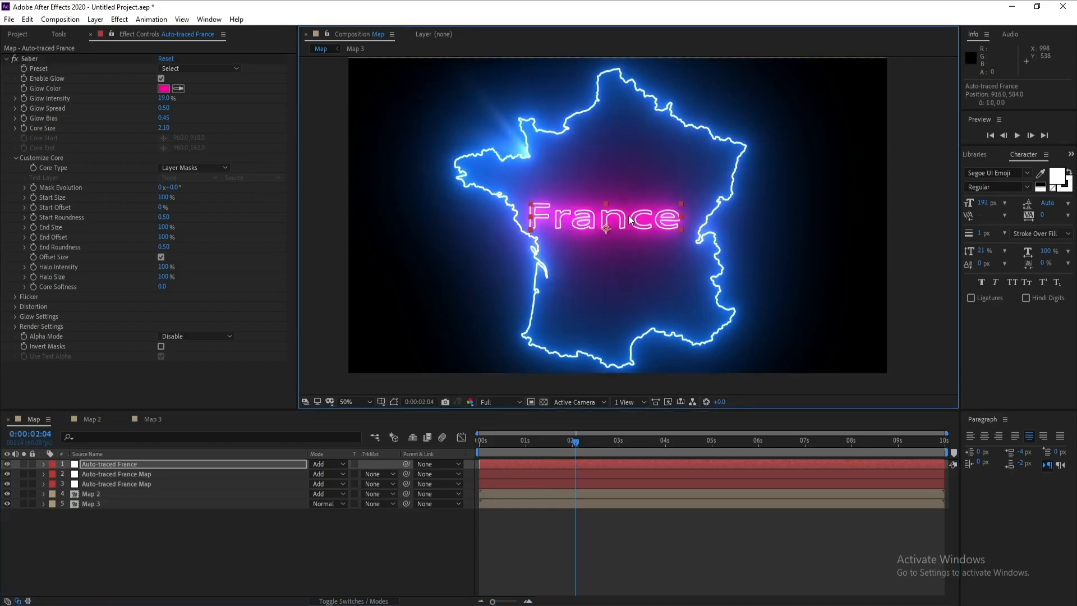
pyautogui.press('Right')
pyautogui.press('Right')
pyautogui.press('Right')
pyautogui.press('Right')
pyautogui.press('Right')
pyautogui.press('Right')
pyautogui.press('Right')
pyautogui.press('Right')
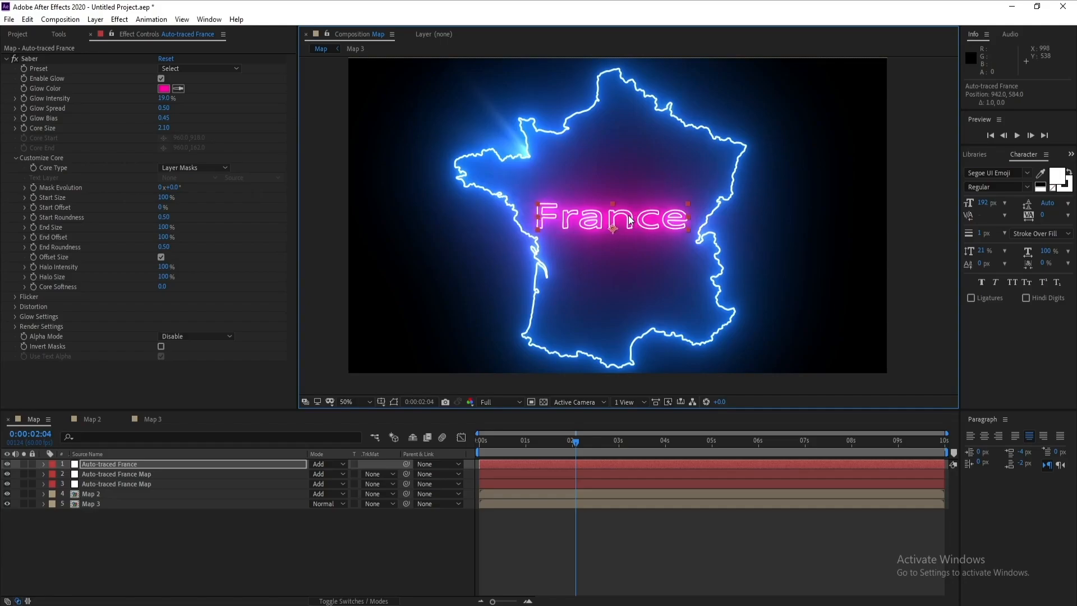
# - Shift the Auto-traced France layer to start at 0:00:02:04 and keyframe its Saber Start Offset at 100% there
pyautogui.moveTo(524, 463); pyautogui.dragTo(597, 469)
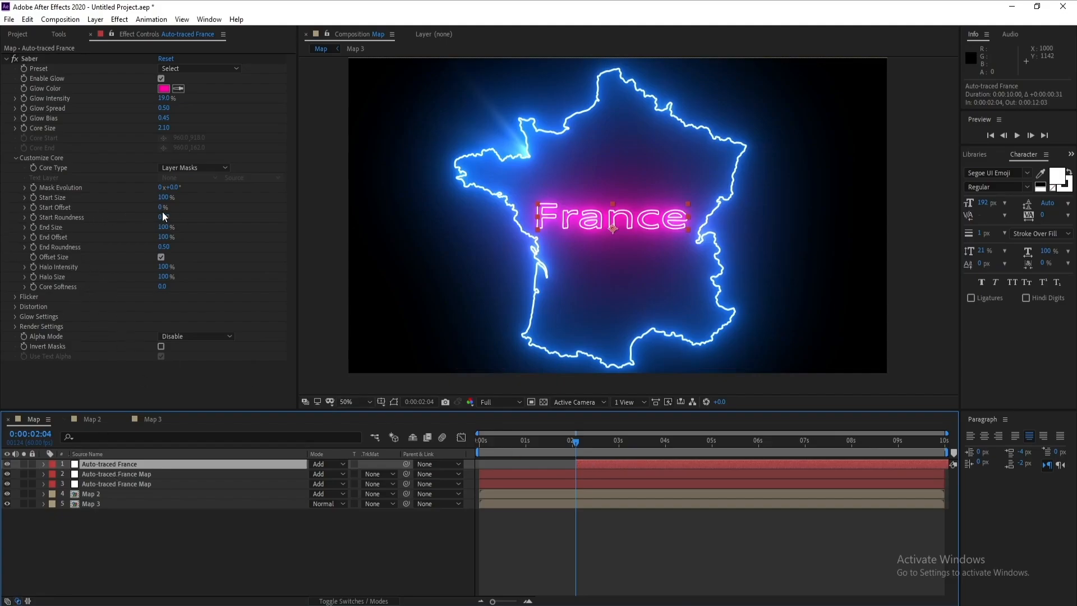
pyautogui.moveTo(160, 207); pyautogui.dragTo(245, 216)
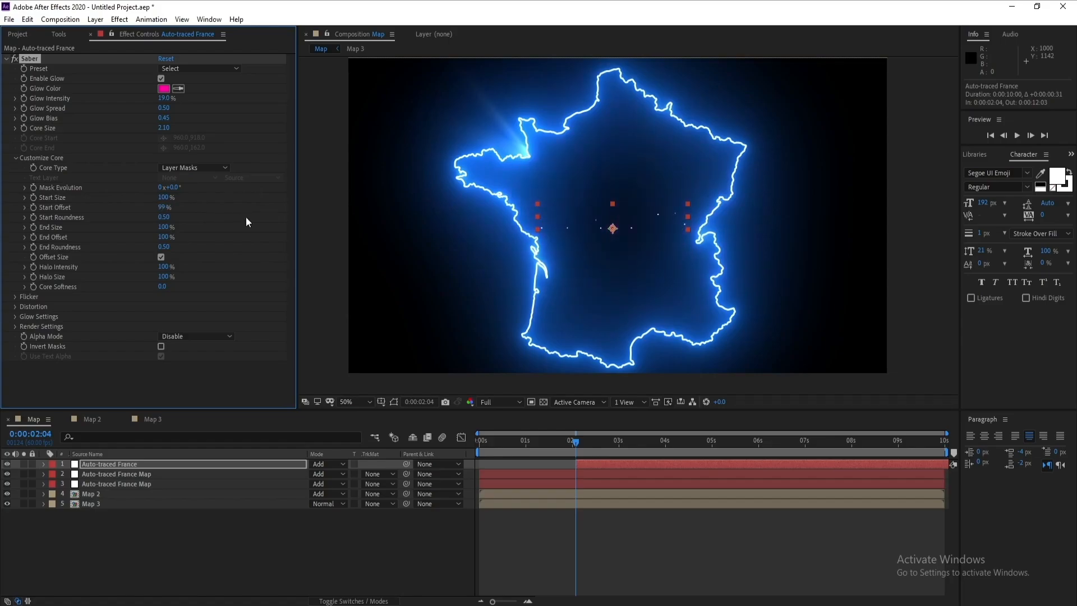
pyautogui.moveTo(168, 208); pyautogui.dragTo(189, 207)
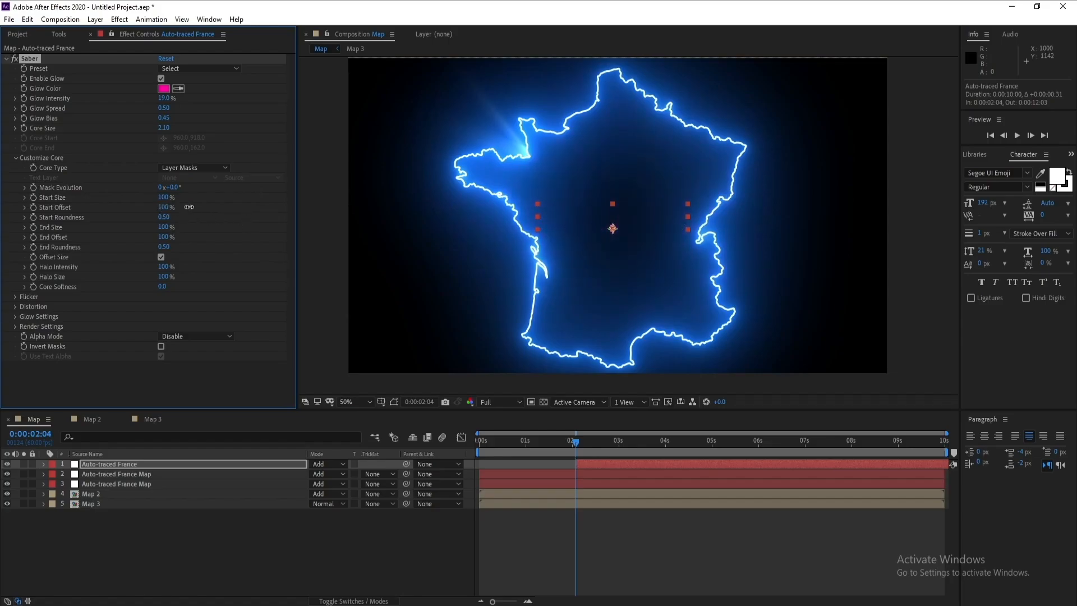
pyautogui.click(33, 208)
pyautogui.click(481, 601)
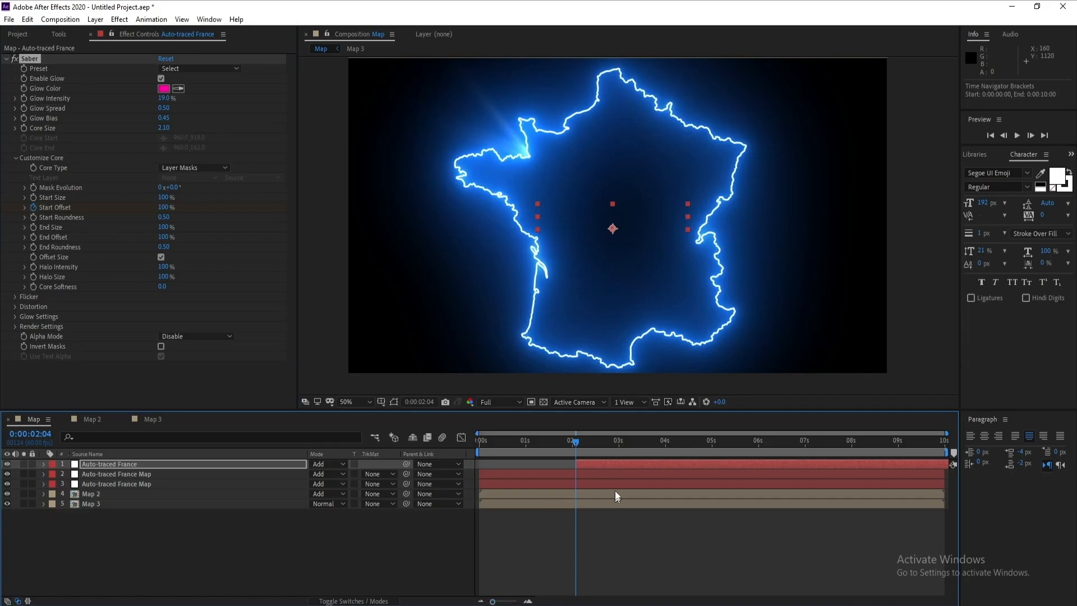
# - Add a 0% Start Offset keyframe for the title's Saber effect at 0:00:03:35
pyautogui.click(645, 439)
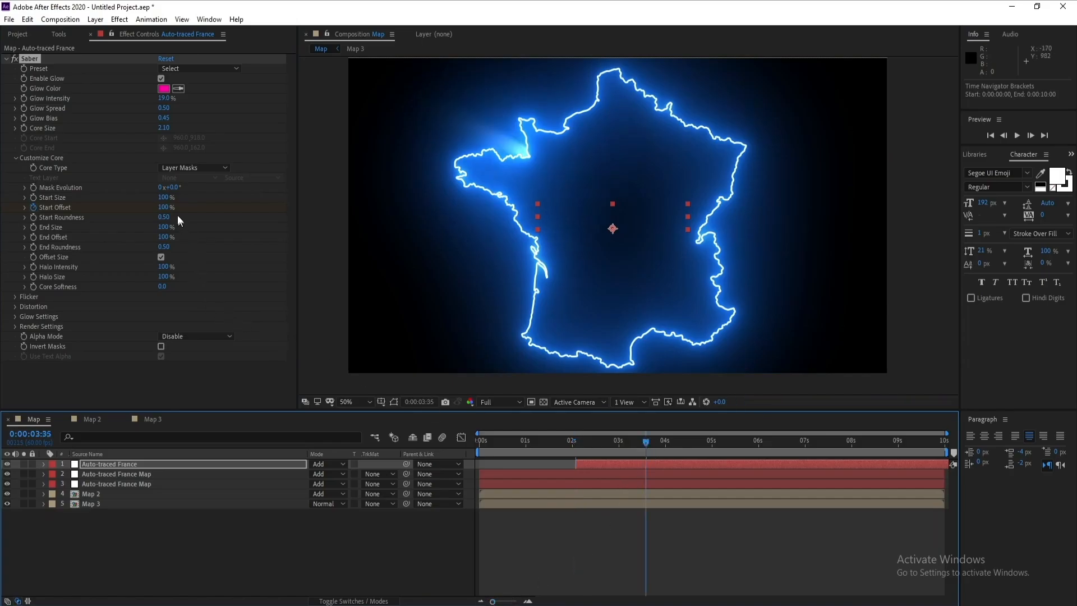
pyautogui.moveTo(166, 211); pyautogui.dragTo(1, 208)
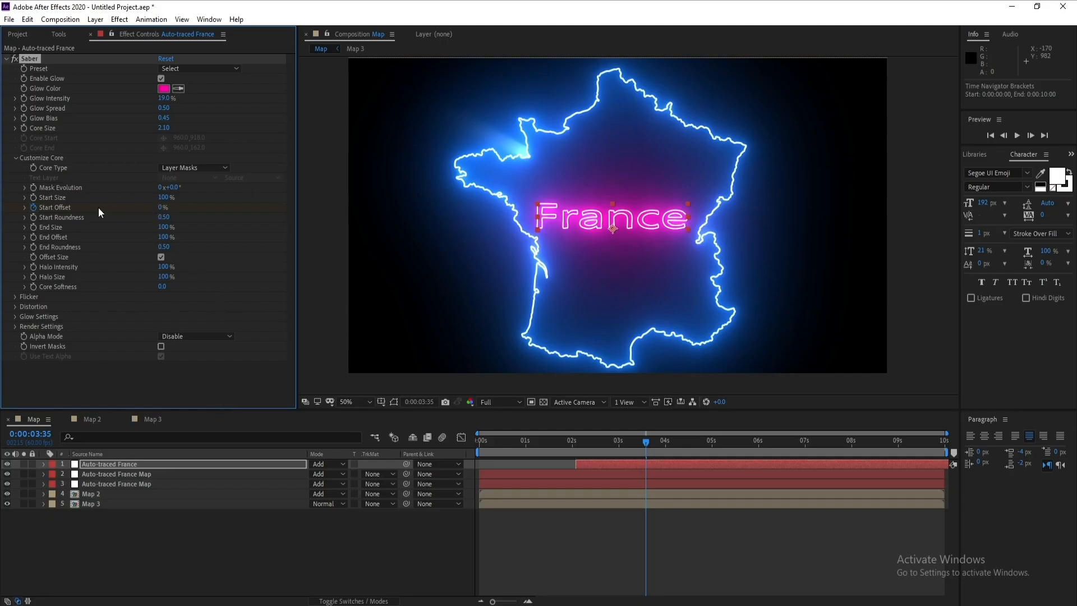
pyautogui.moveTo(644, 440)
pyautogui.mouseDown()
pyautogui.moveTo(486, 444)
pyautogui.moveTo(656, 441)
pyautogui.mouseUp()
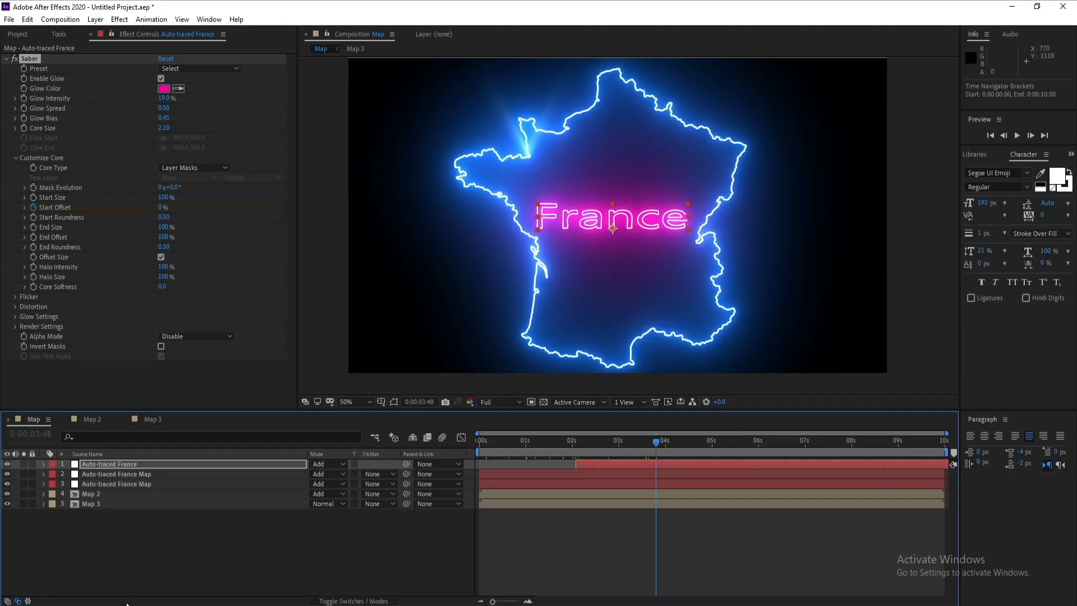
# - Create a black 1920 x 1080 solid named BG beneath all other layers and set the Map 3 layer's blending mode to Add
pyautogui.click(95, 19)
pyautogui.moveTo(178, 34)
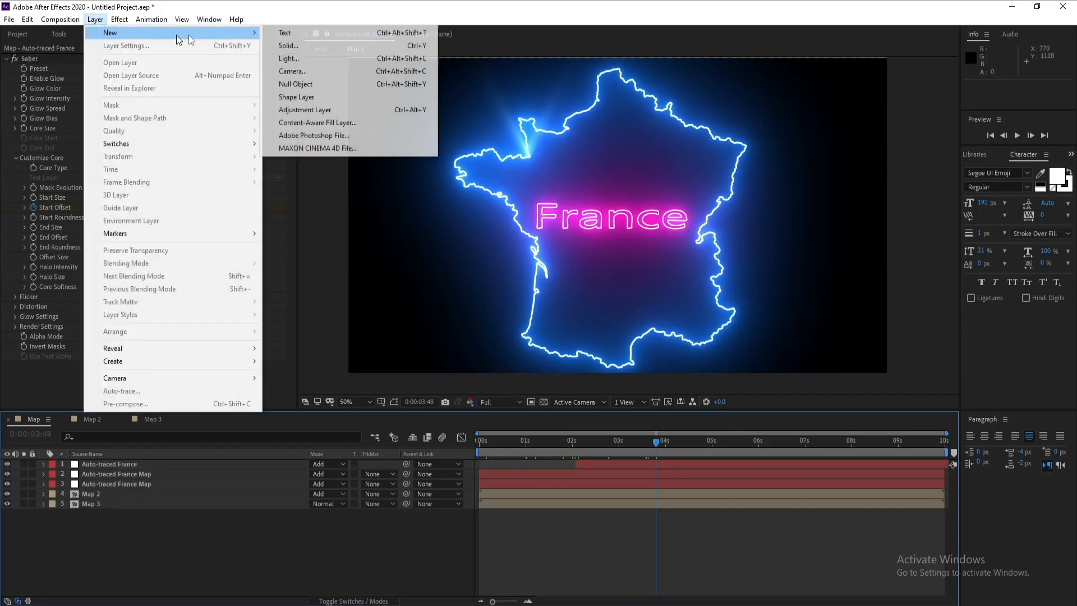
pyautogui.click(286, 52)
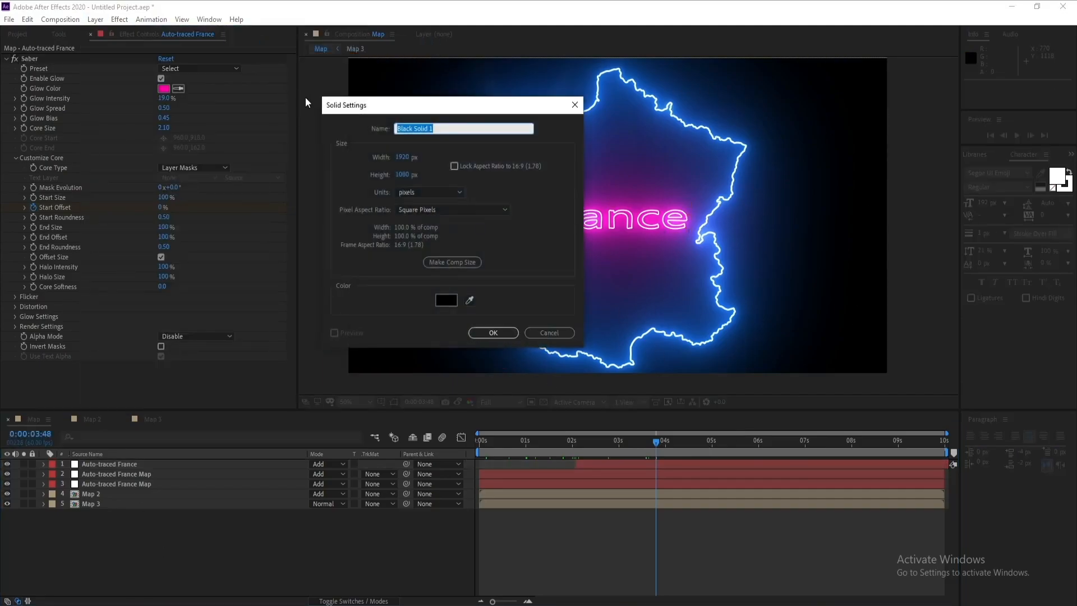
pyautogui.write('BG')
pyautogui.press('Return')
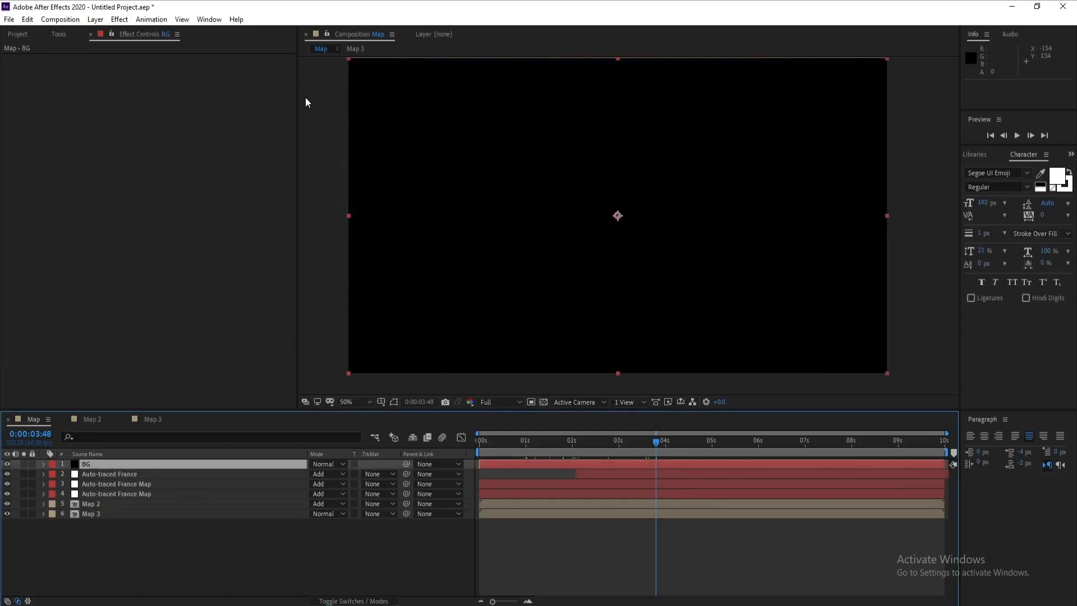
pyautogui.moveTo(102, 468); pyautogui.dragTo(117, 537)
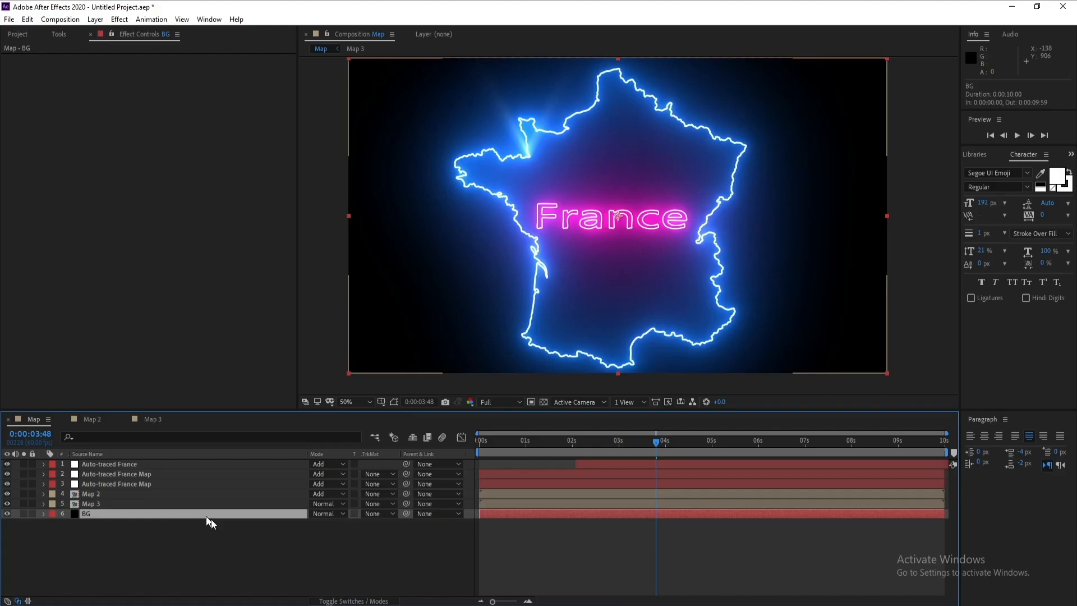
pyautogui.click(342, 499)
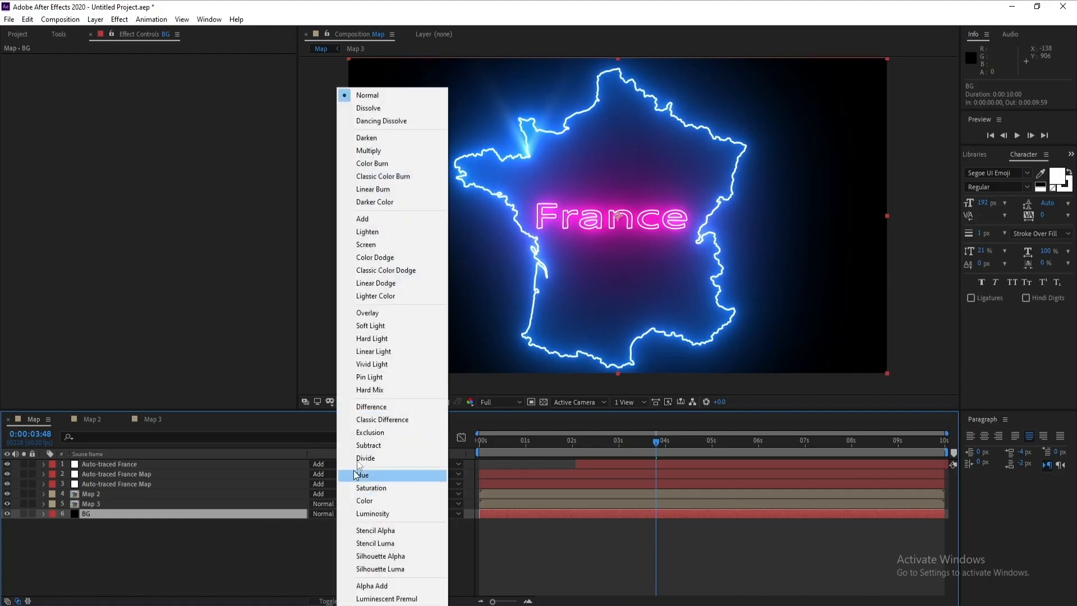
pyautogui.click(390, 218)
# - Apply a Gradient Ramp effect to the BG solid and set its end color to the dark blue 020023
pyautogui.click(93, 513)
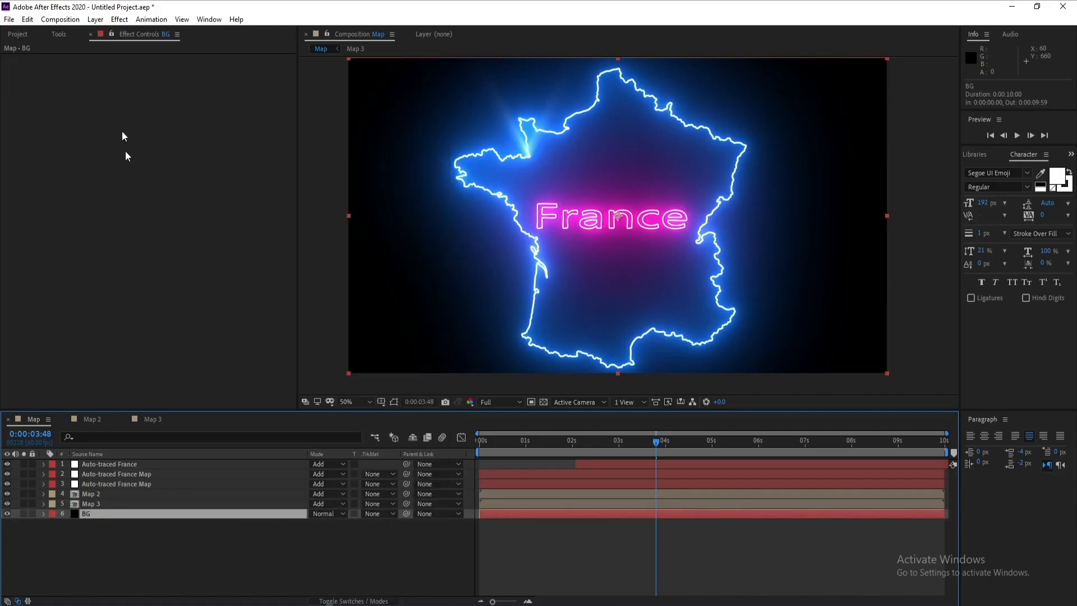
pyautogui.click(120, 20)
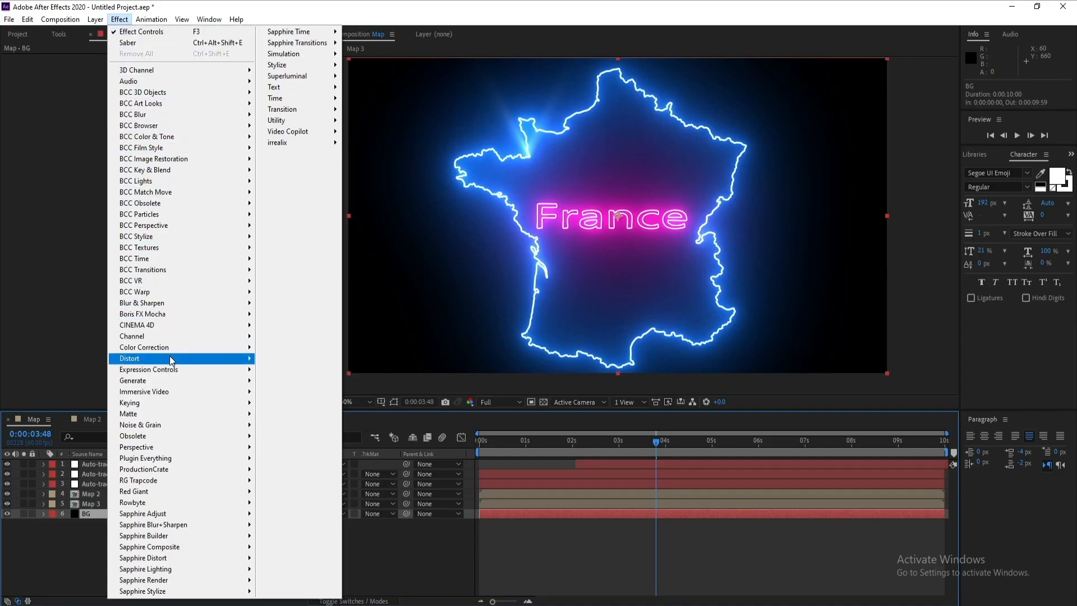
pyautogui.moveTo(170, 380)
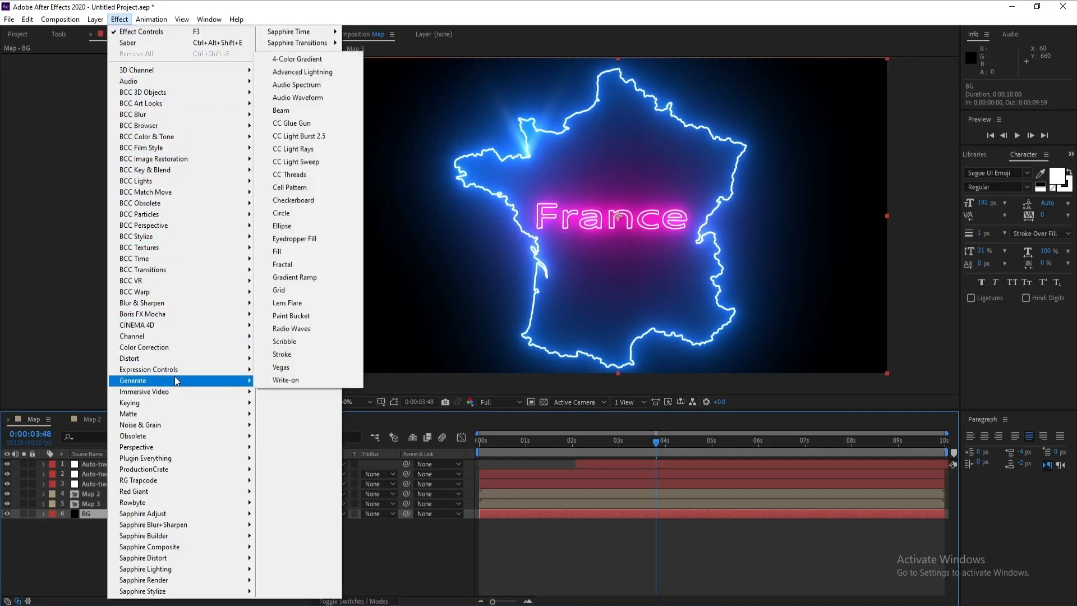
pyautogui.click(312, 278)
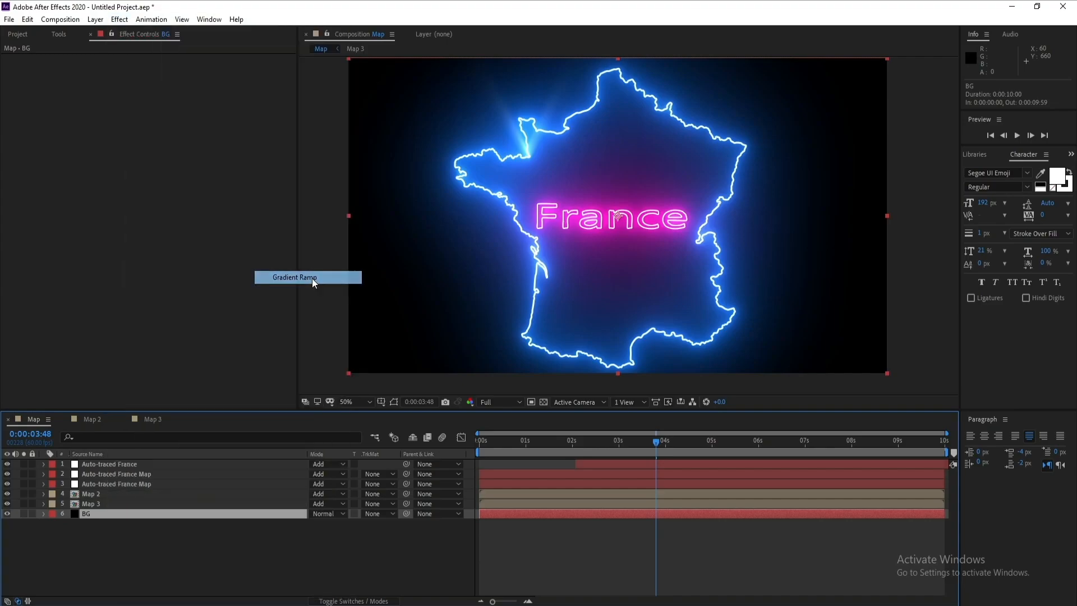
pyautogui.click(163, 98)
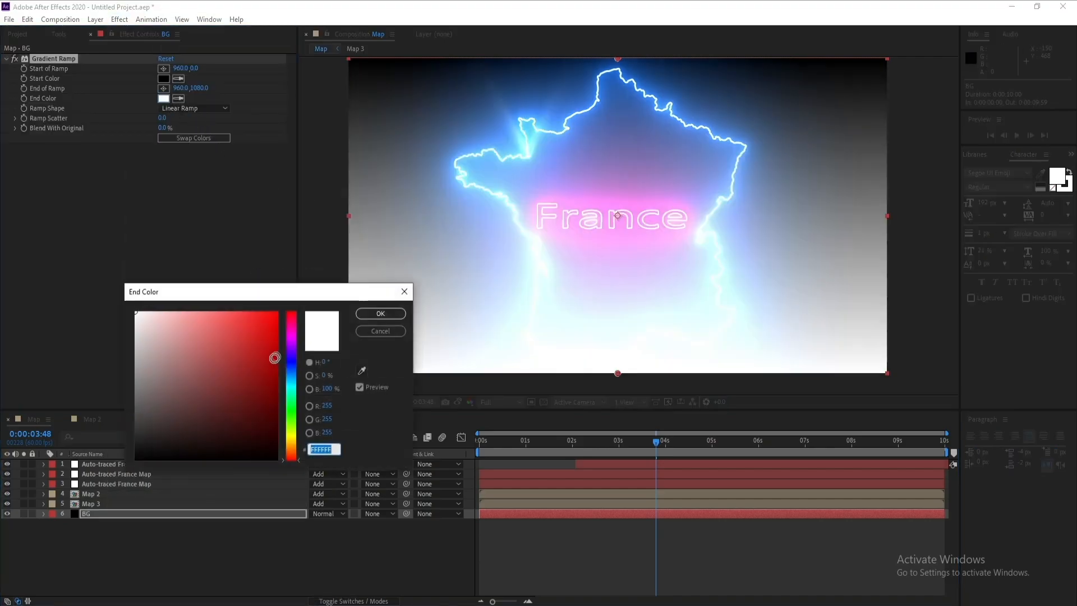
pyautogui.moveTo(295, 413)
pyautogui.mouseDown()
pyautogui.moveTo(294, 360)
pyautogui.moveTo(281, 430)
pyautogui.moveTo(294, 452)
pyautogui.moveTo(300, 439)
pyautogui.mouseUp()
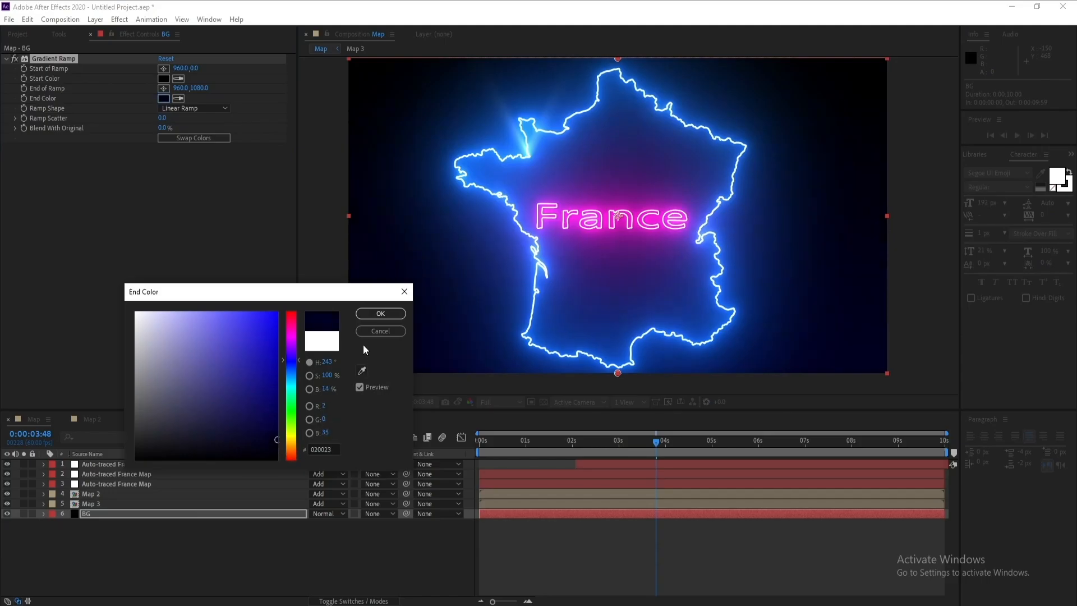
pyautogui.click(371, 315)
# - Set the start color of the BG layer's Gradient Ramp to a very dark blue
pyautogui.click(163, 79)
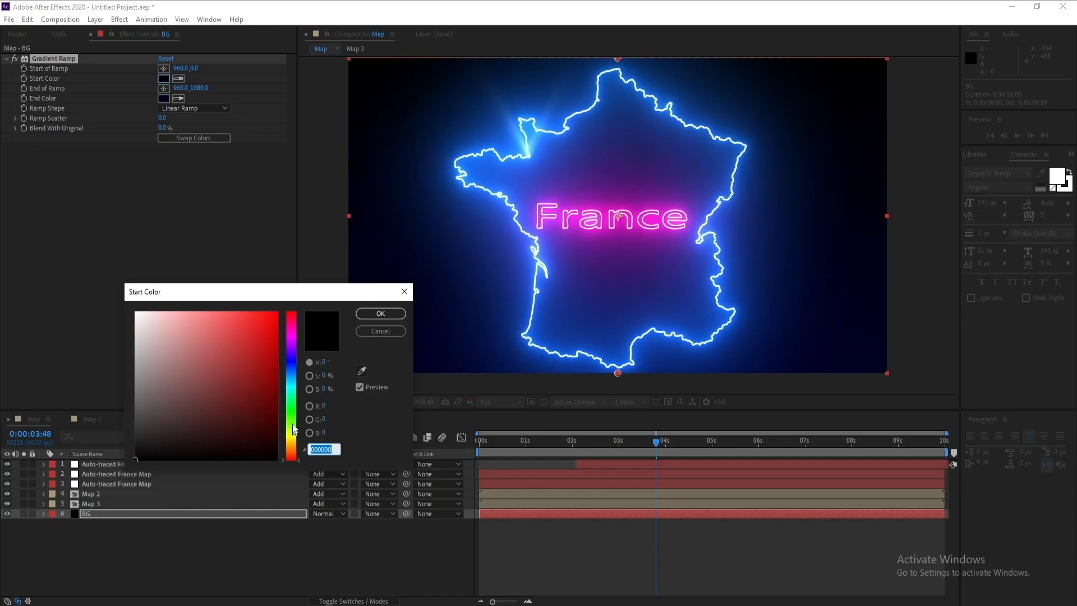
pyautogui.moveTo(295, 429); pyautogui.dragTo(294, 364)
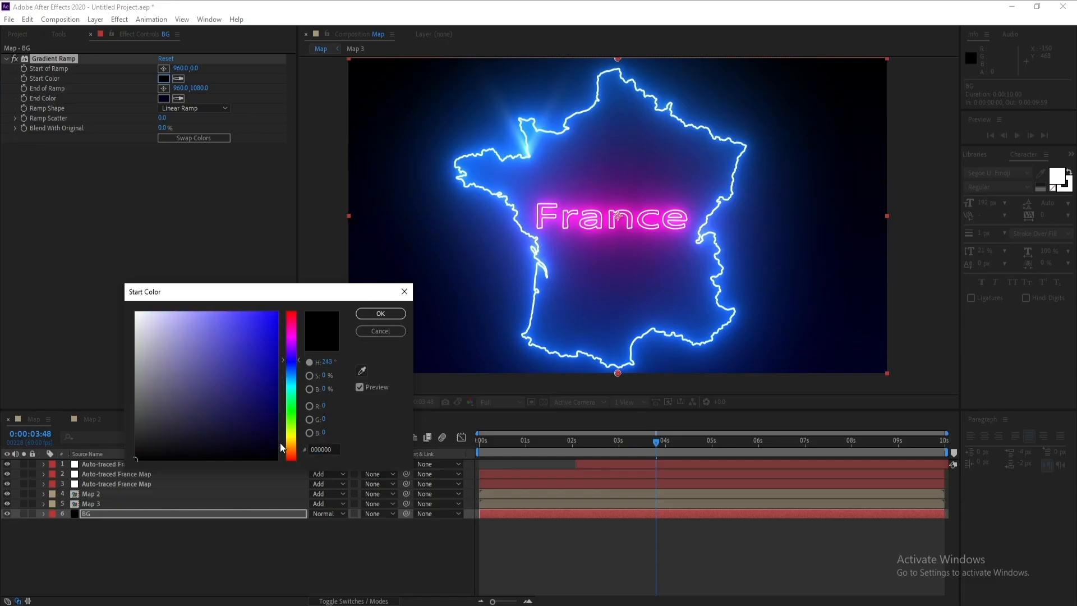
pyautogui.moveTo(282, 448); pyautogui.dragTo(282, 449)
pyautogui.click(381, 314)
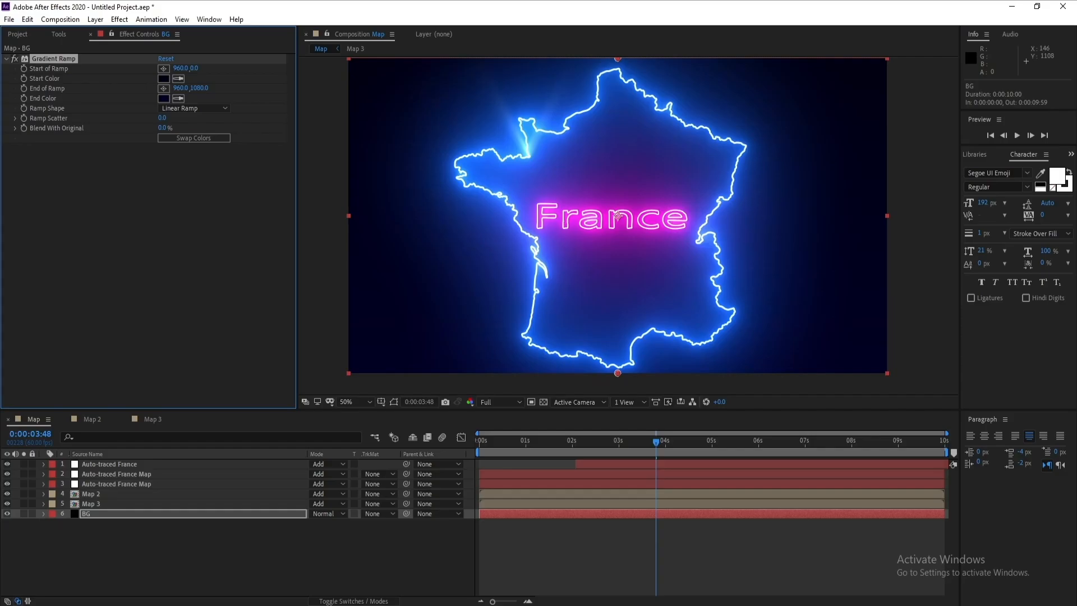
# - Preview the Map composition's animation from the beginning
pyautogui.click(480, 442)
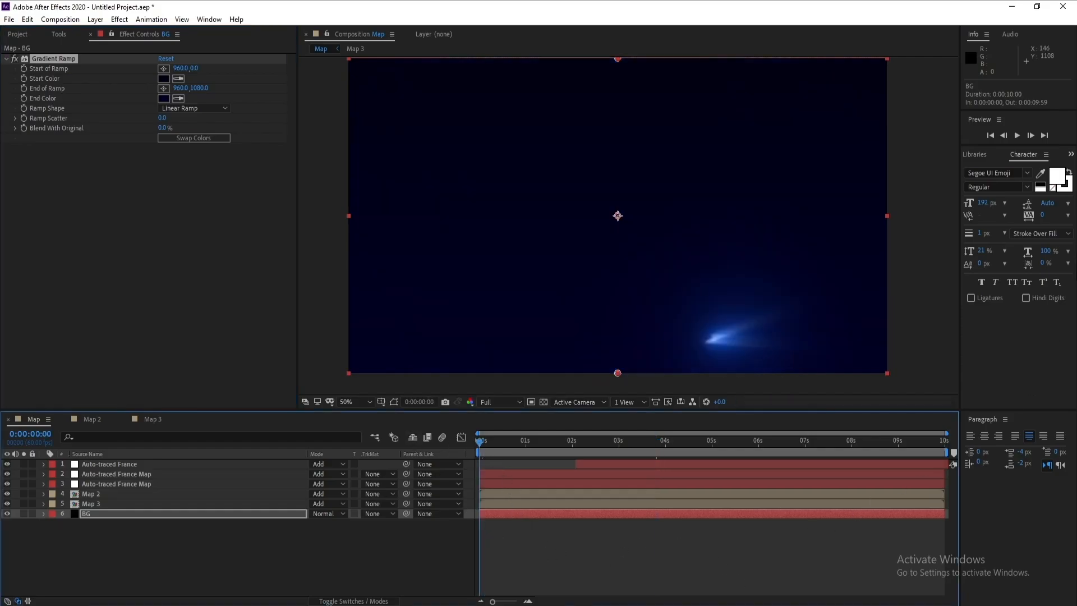
pyautogui.press('space')
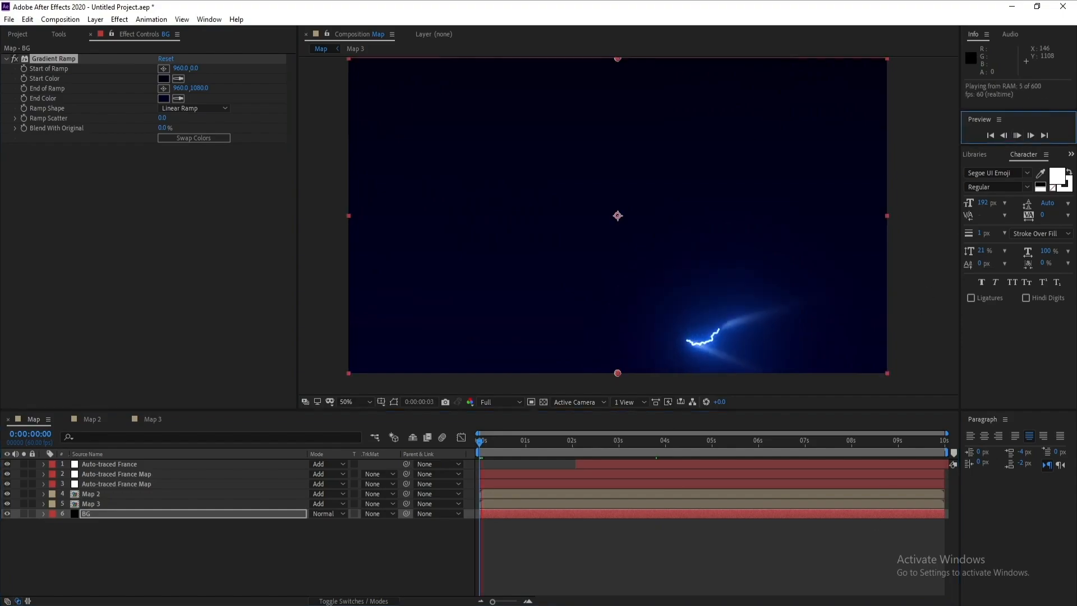